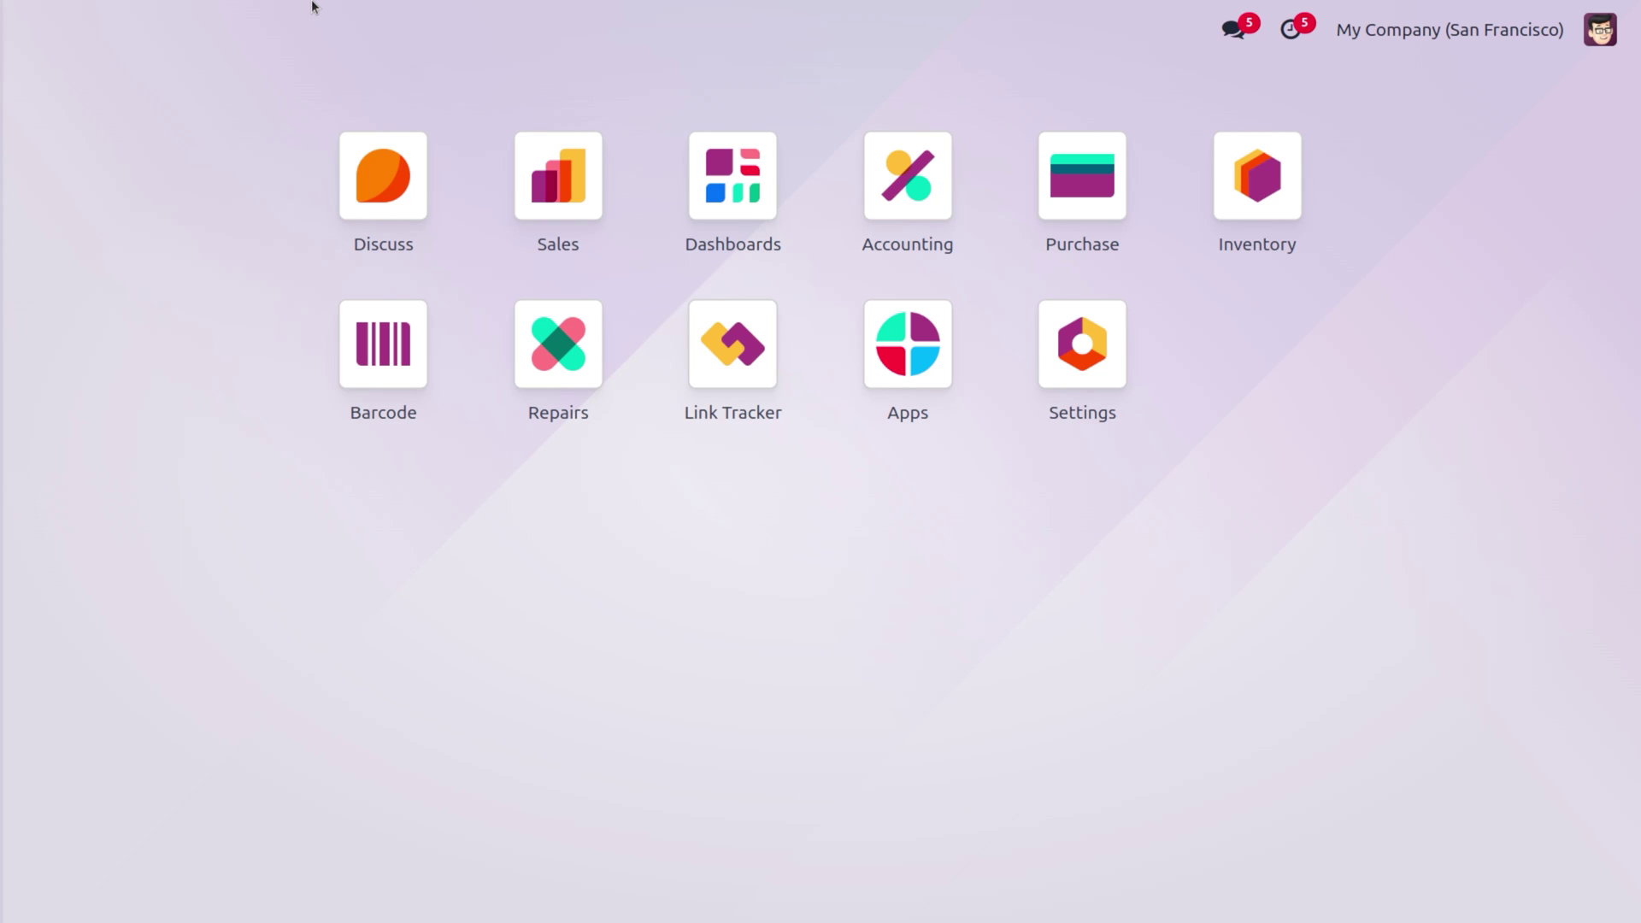
# - Search the command palette for 'acc' to find the Accounting app
pyautogui.write('acc')
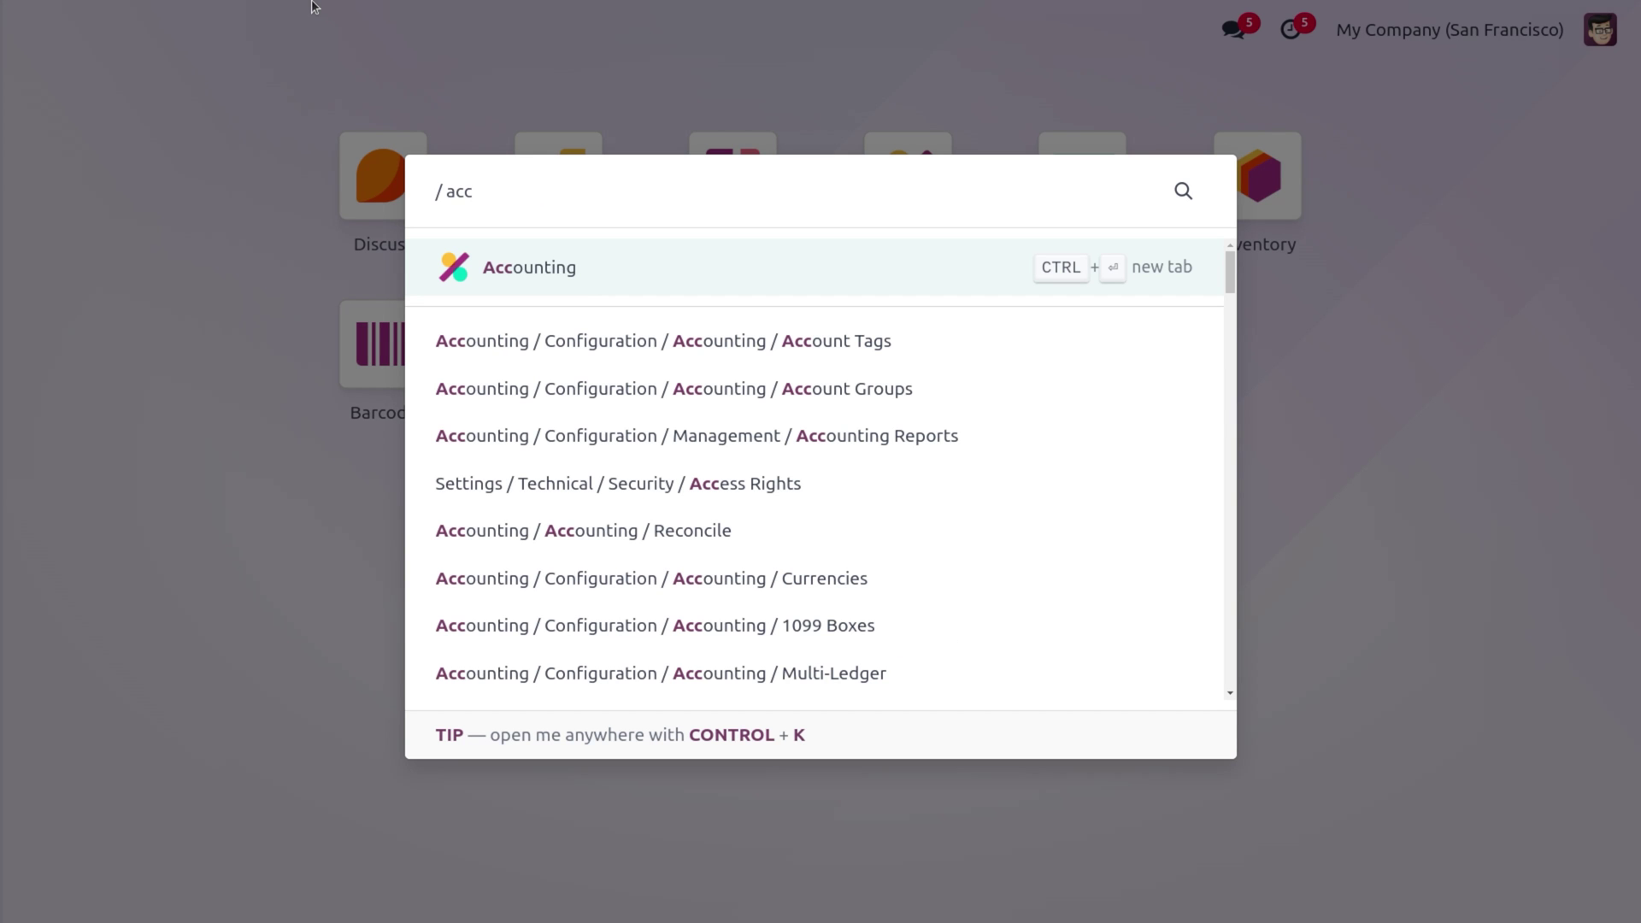
# - Open the Accounting app and go to the Configuration > Journals list
pyautogui.press('Return')
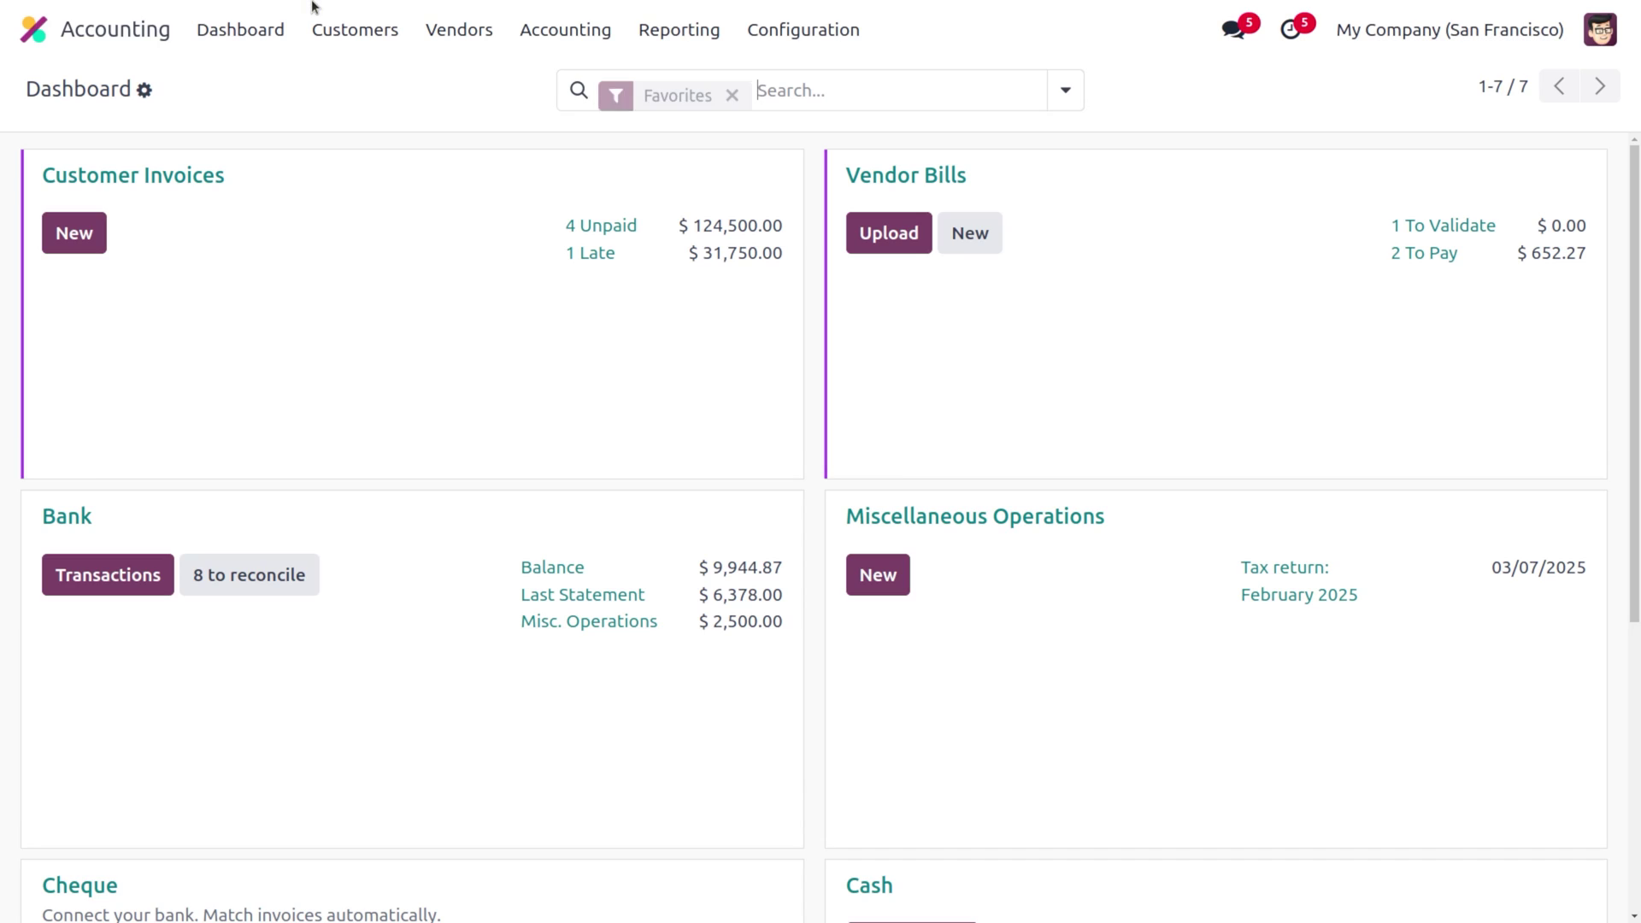
pyautogui.click(826, 24)
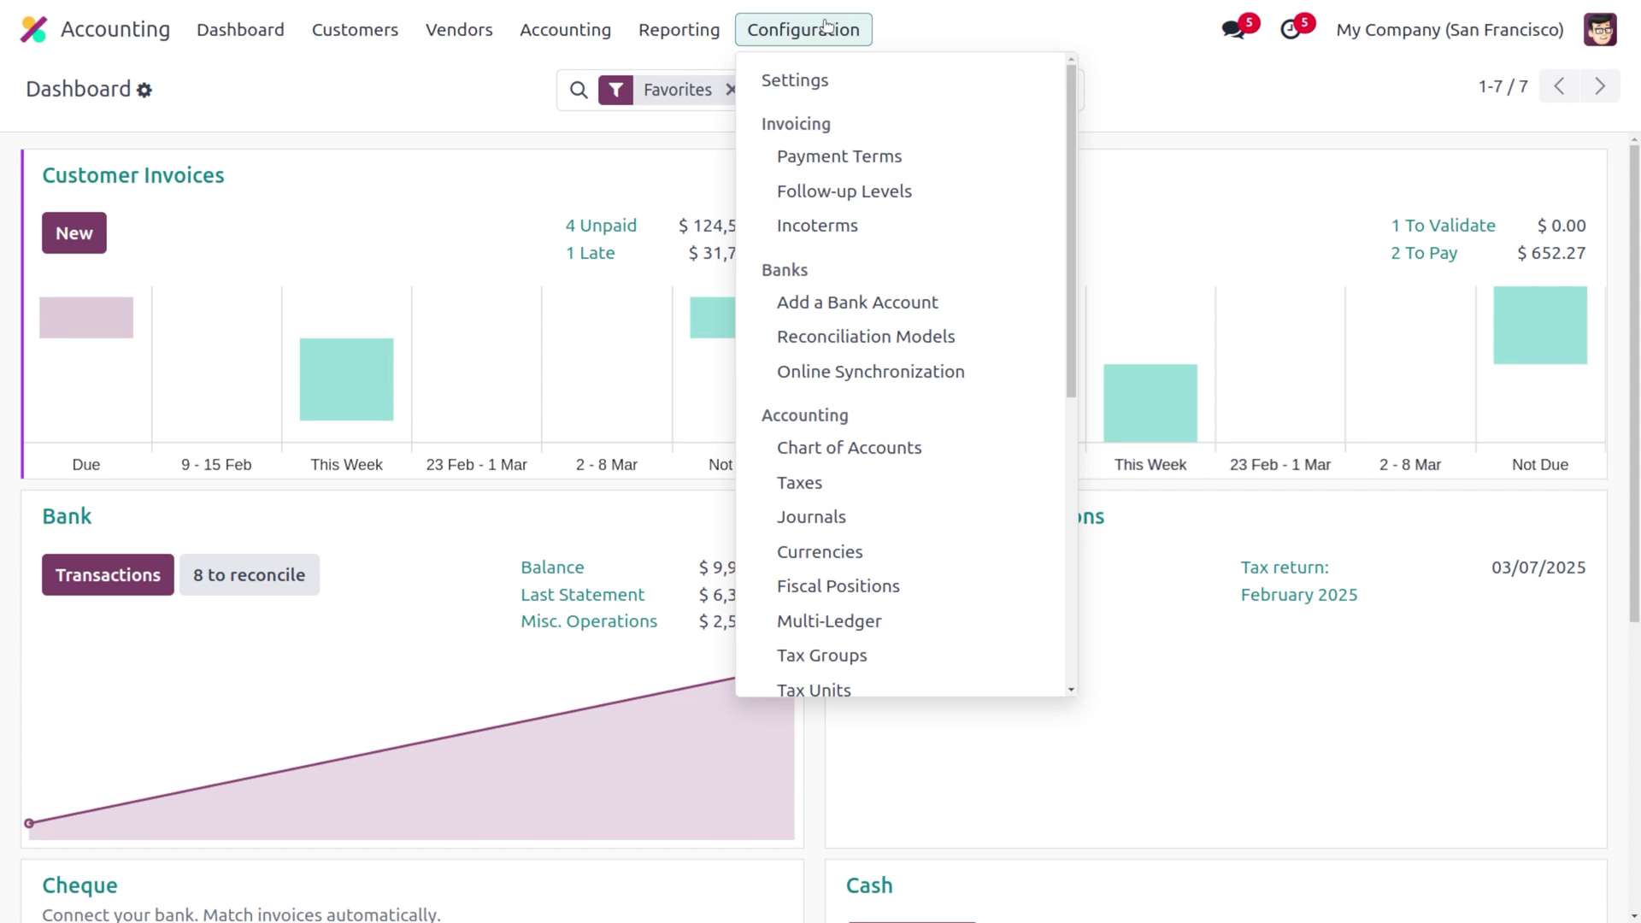
pyautogui.click(902, 528)
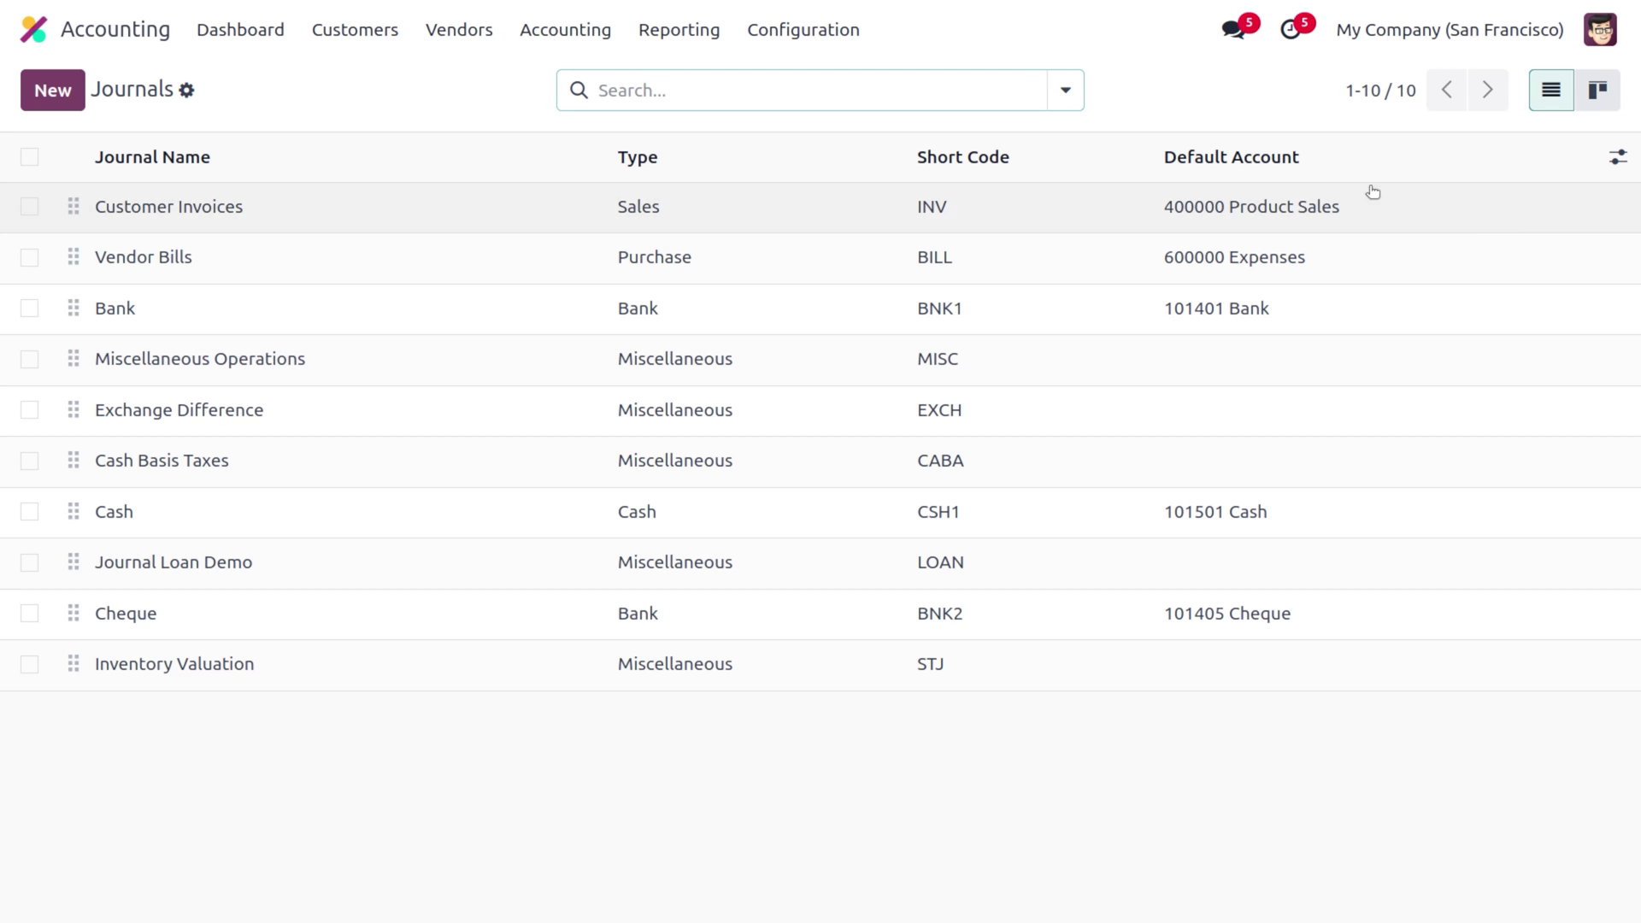
# - Switch the journals to Kanban view and back to List, then open the Cheque journal
pyautogui.click(1597, 94)
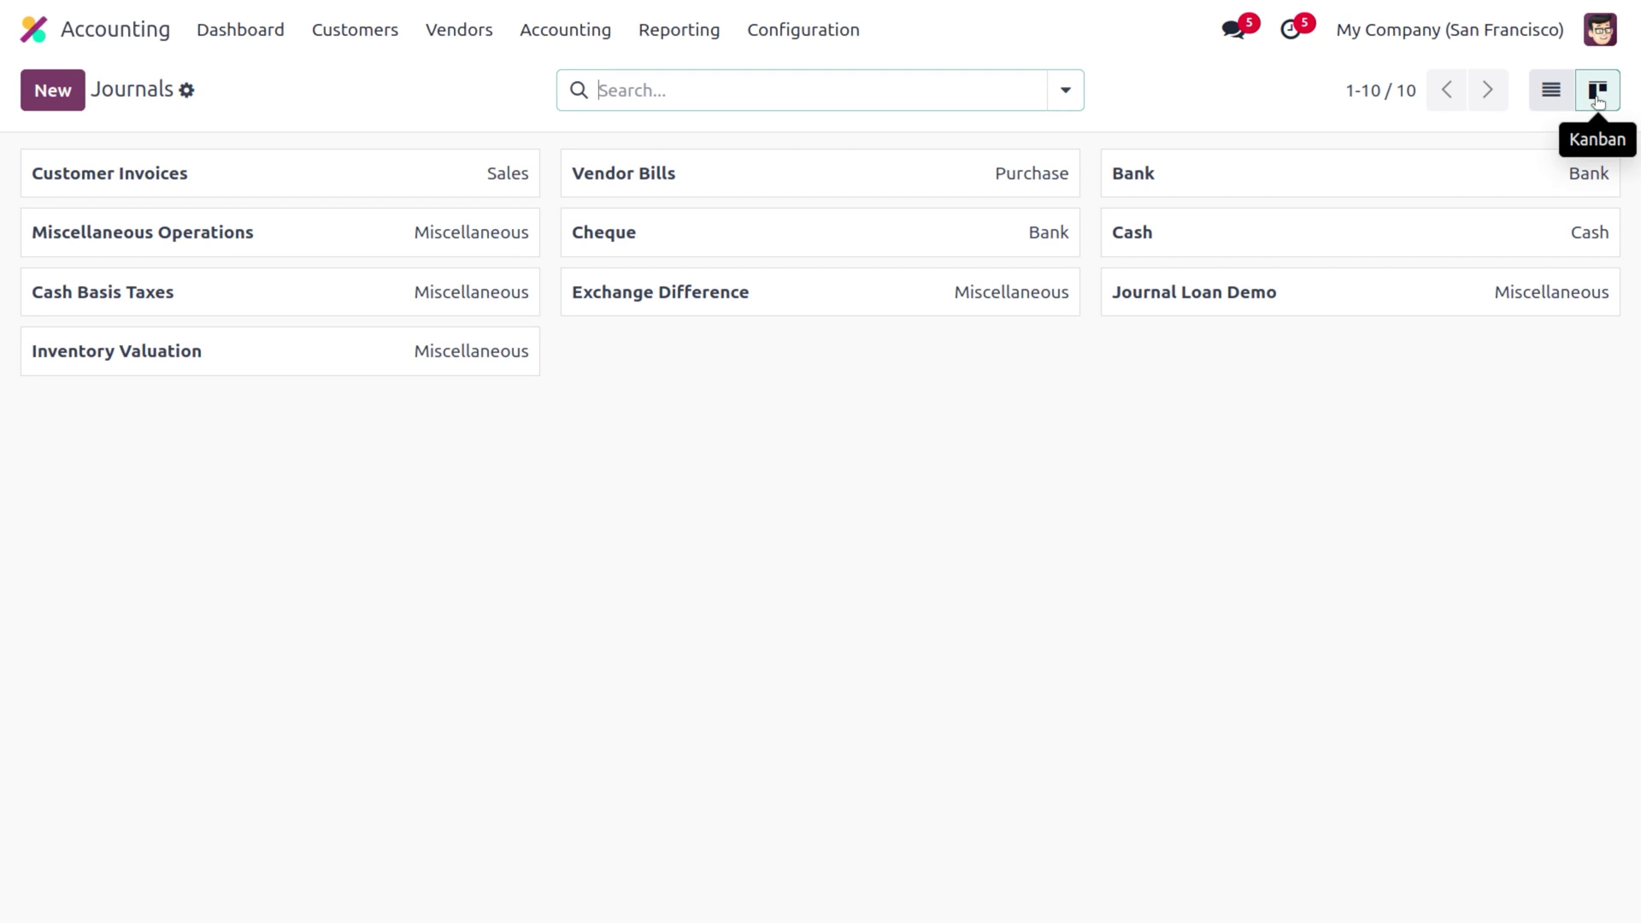
pyautogui.click(1552, 94)
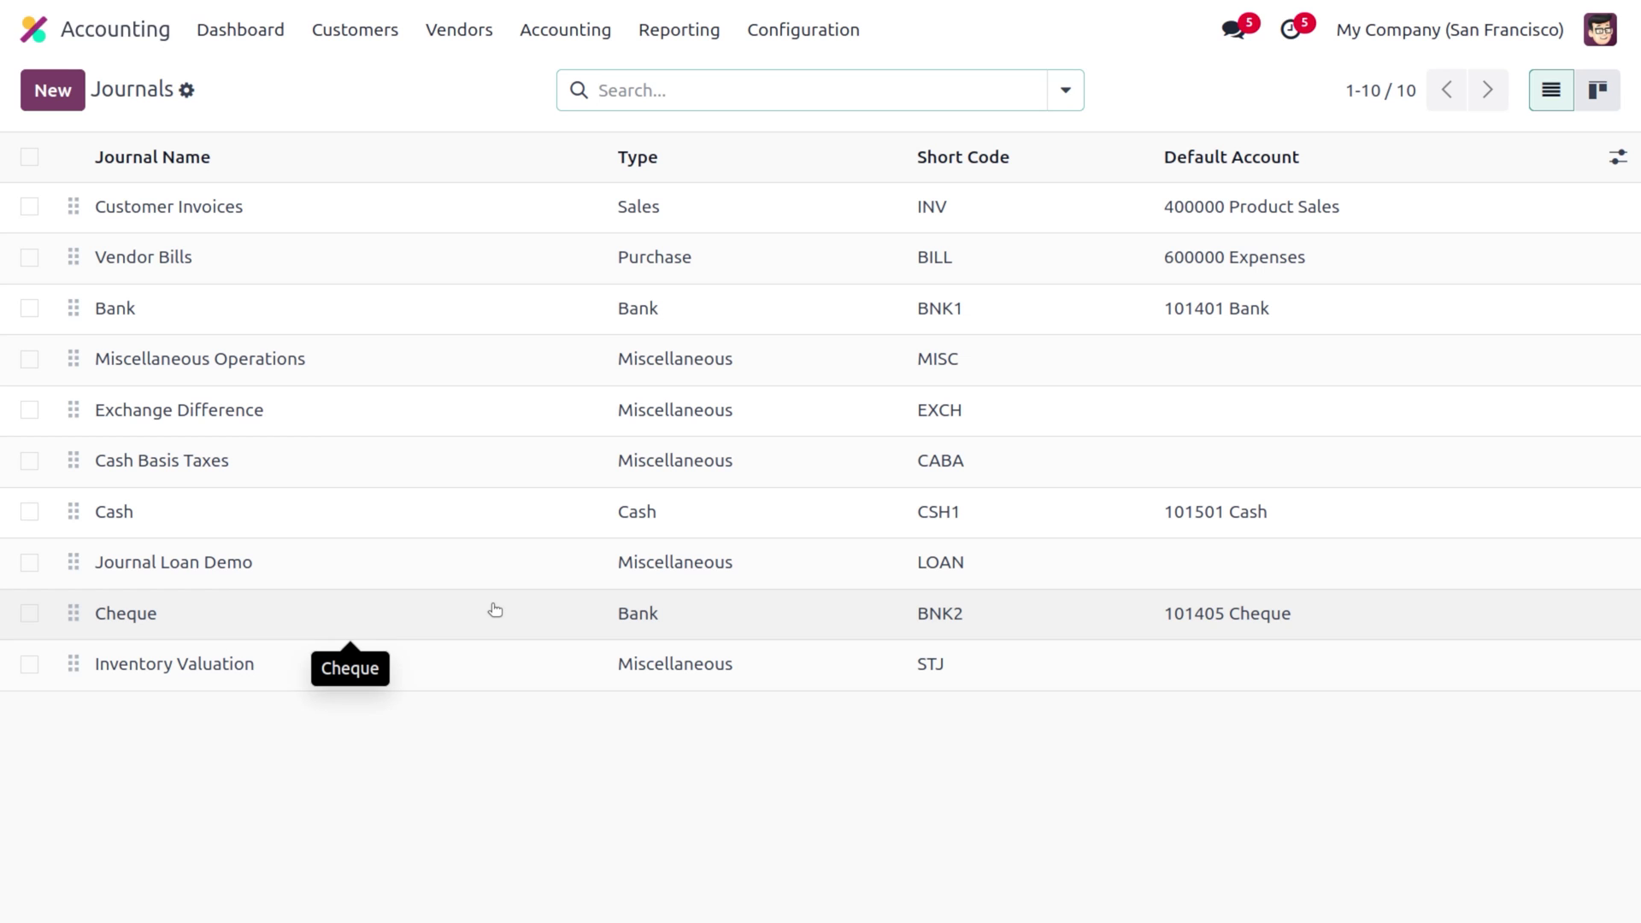
pyautogui.click(495, 611)
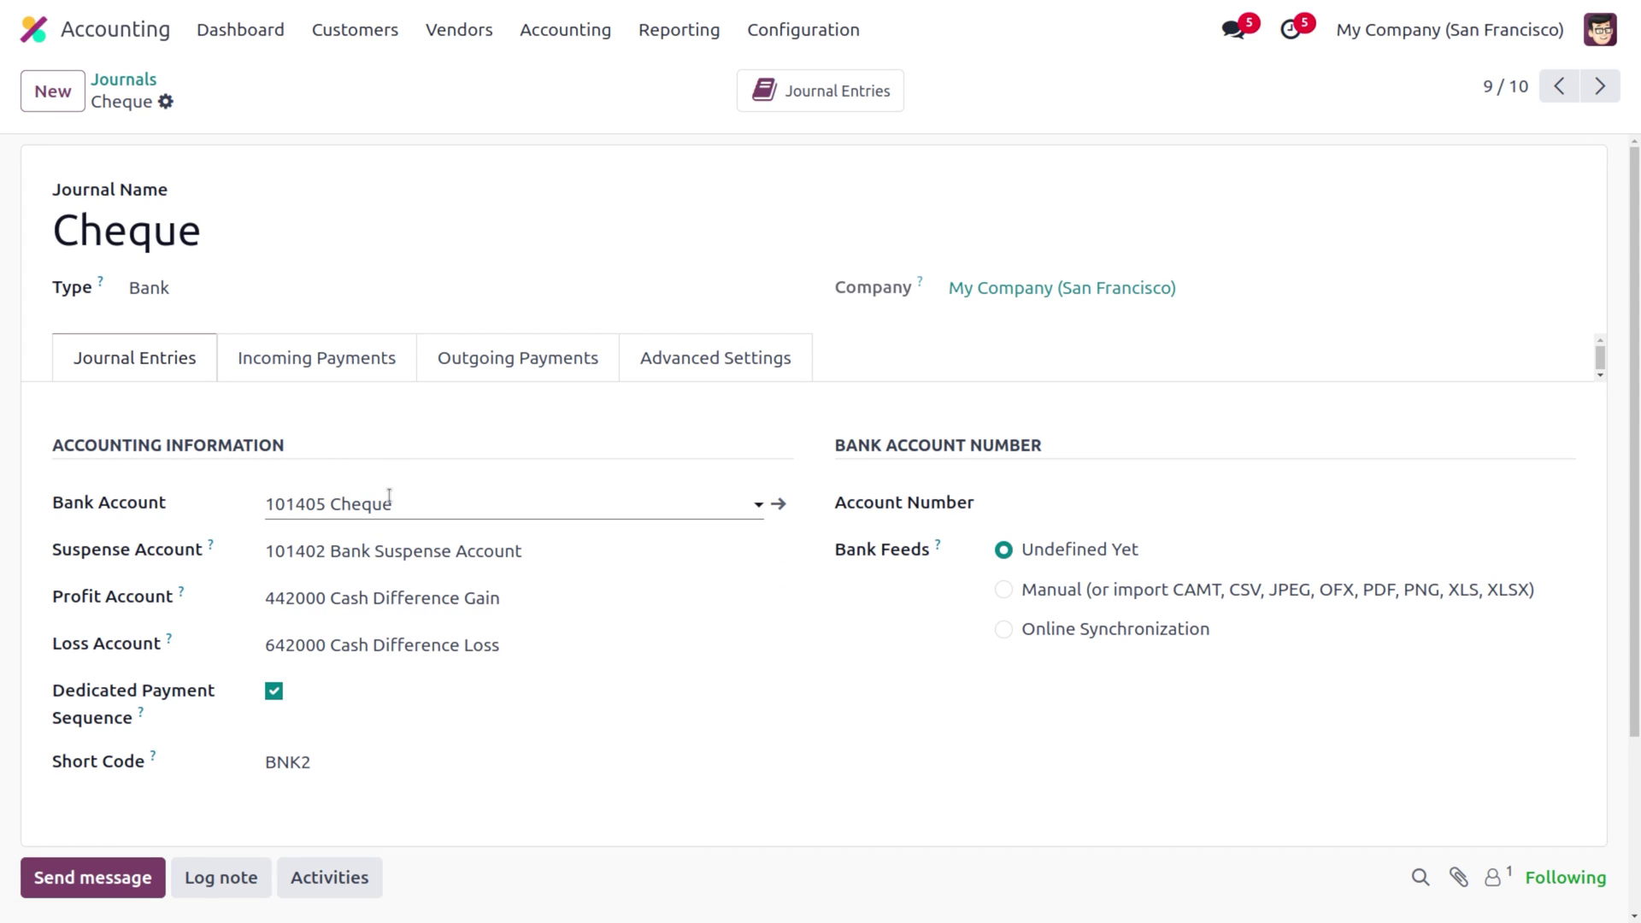
pyautogui.click(780, 505)
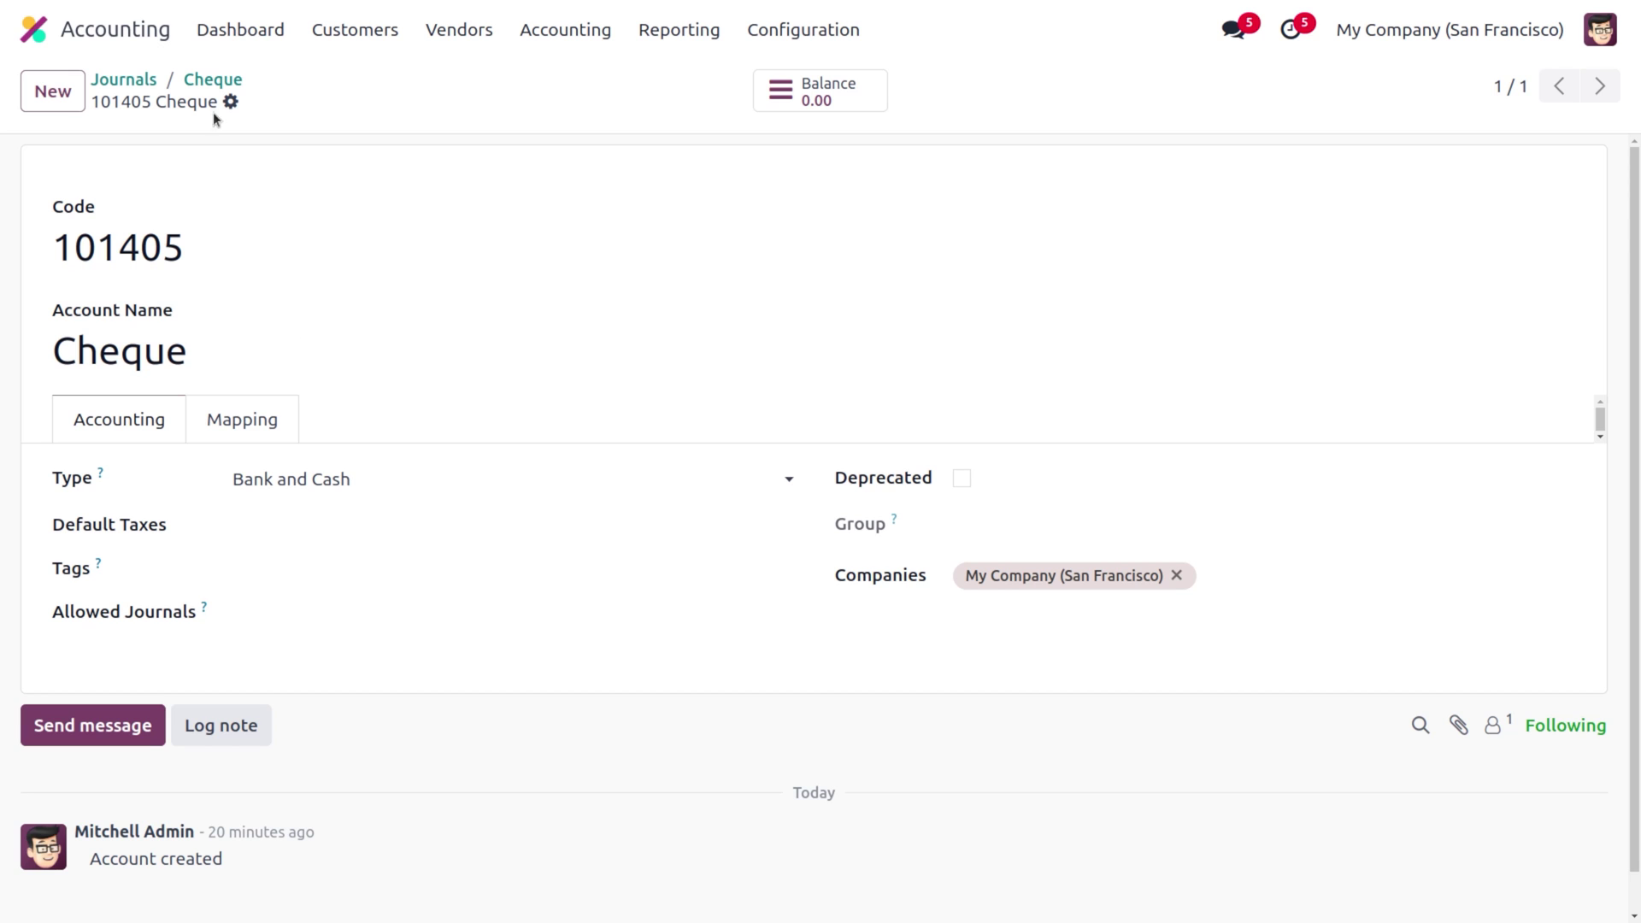
pyautogui.click(202, 79)
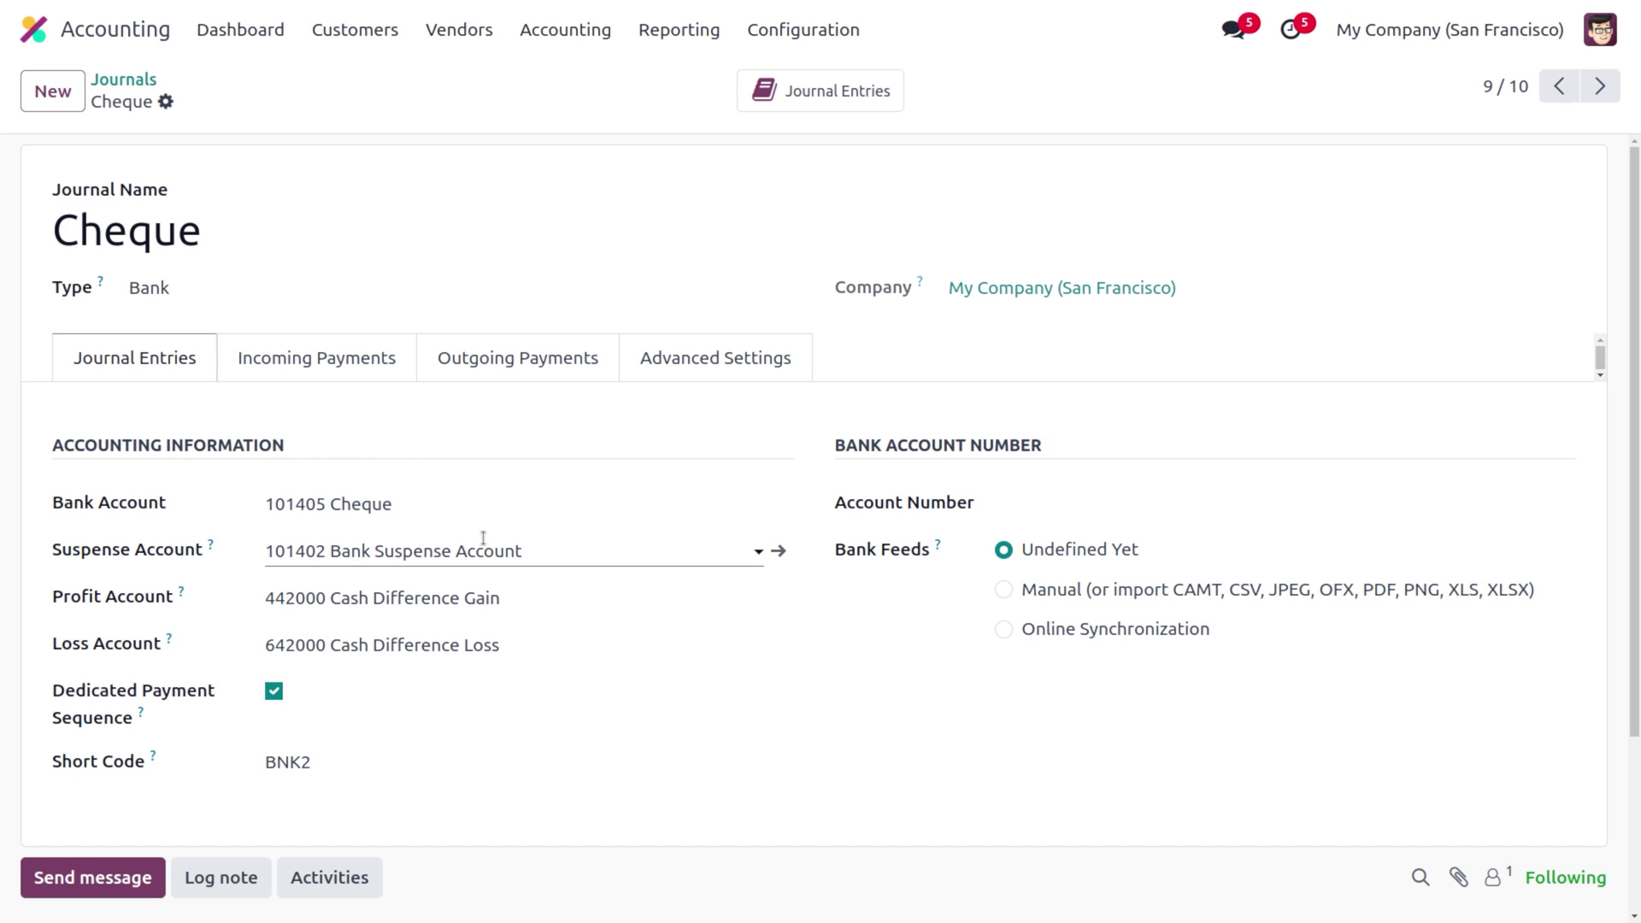
pyautogui.click(779, 551)
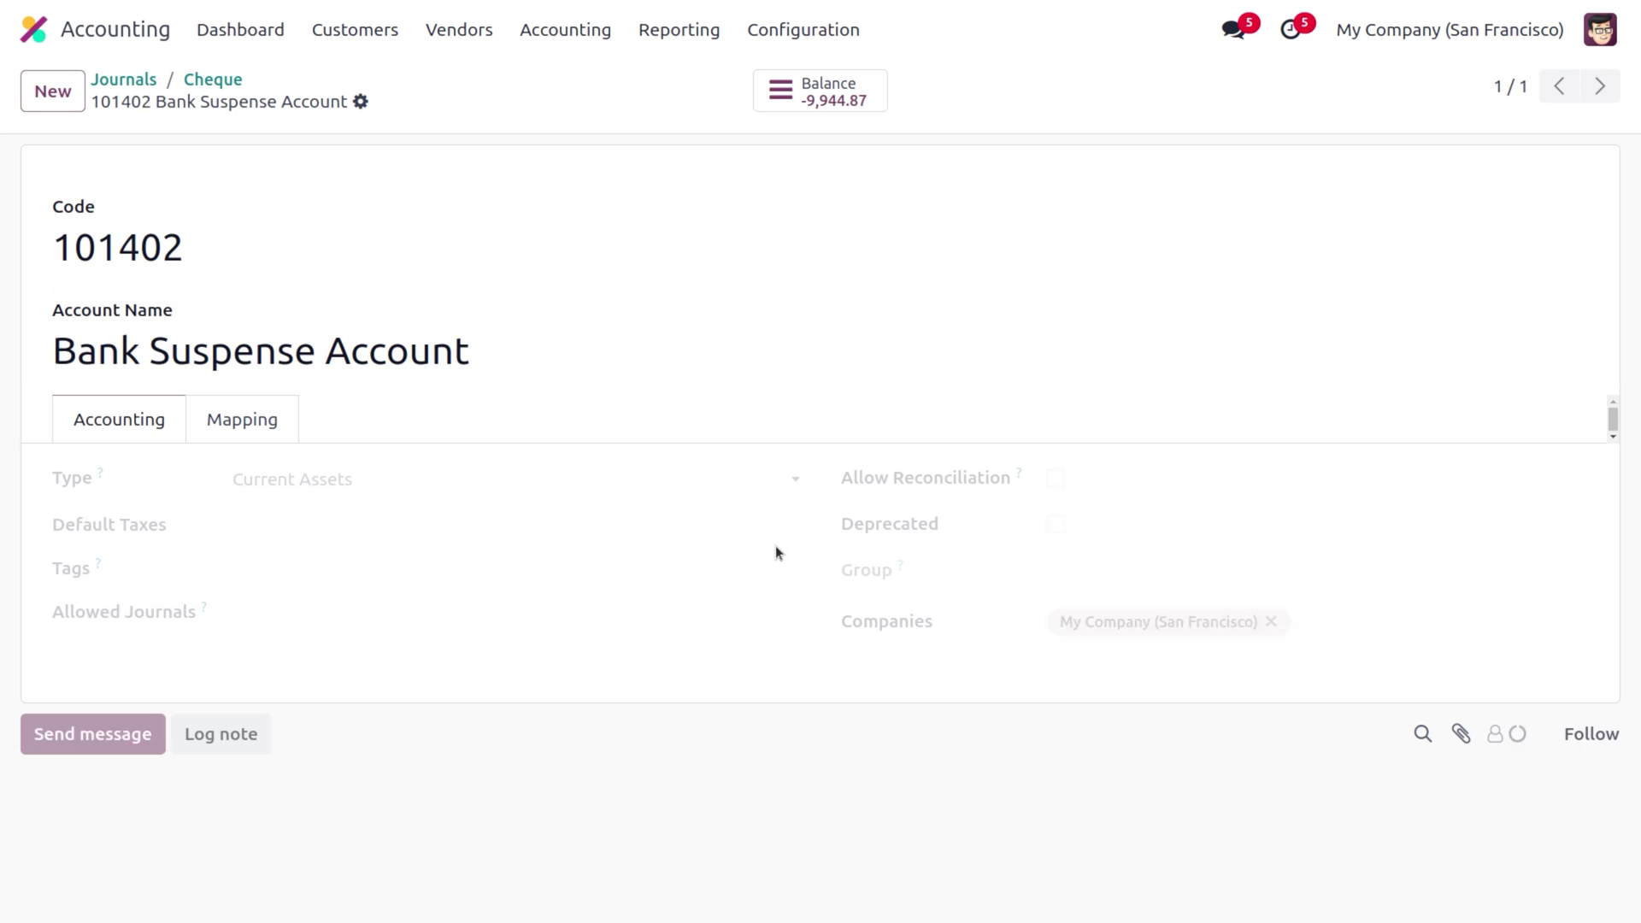
pyautogui.click(218, 84)
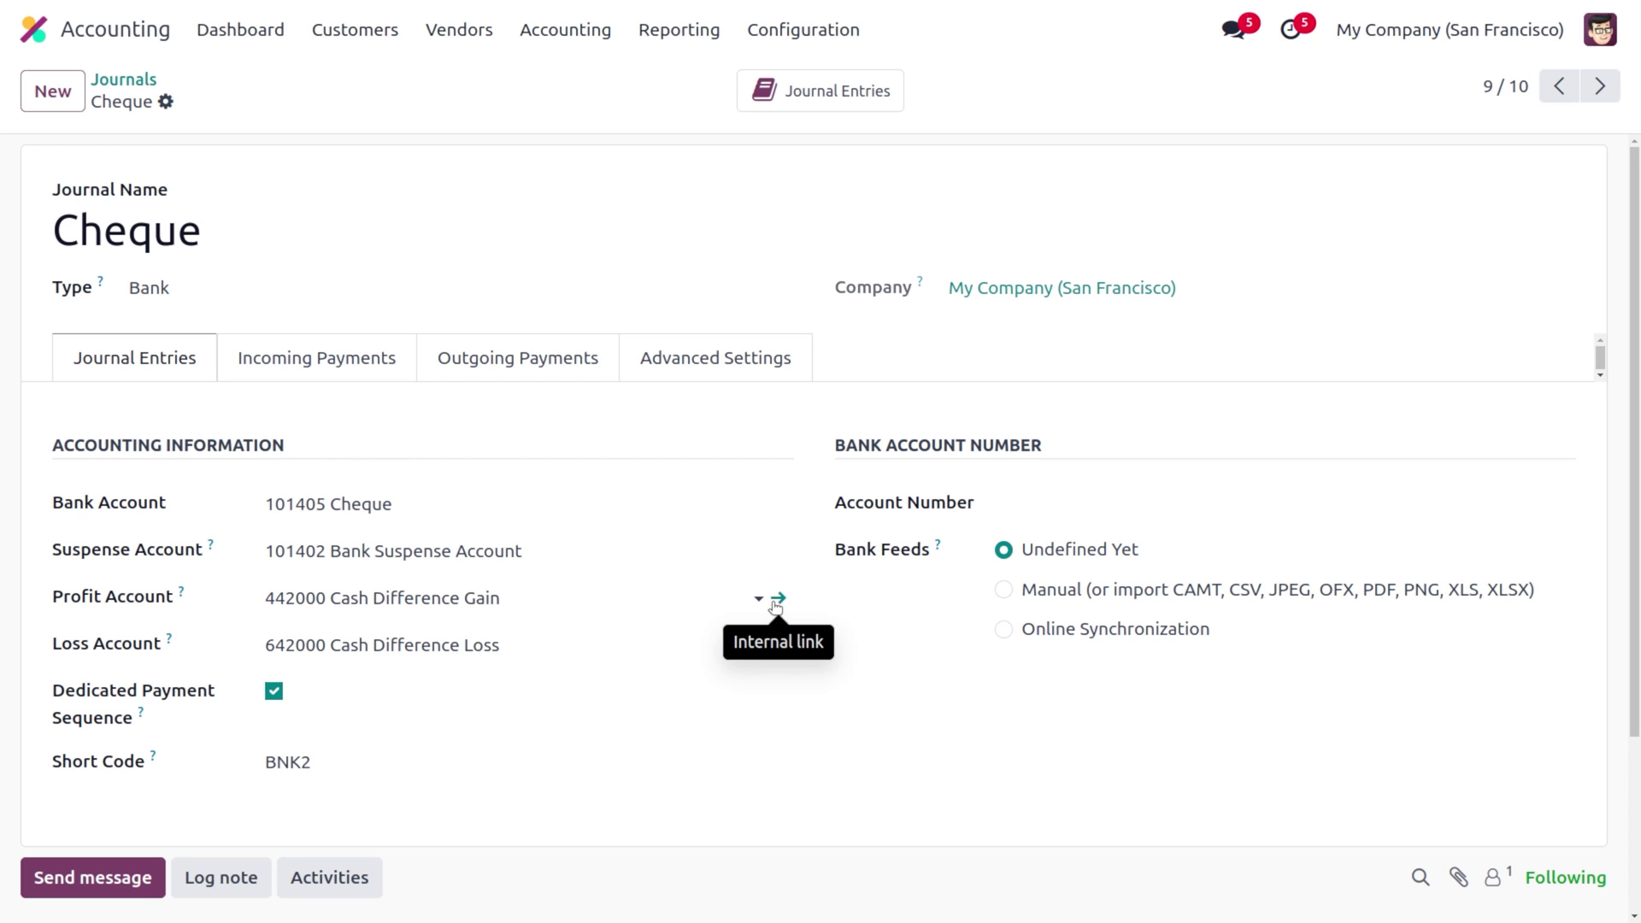
pyautogui.click(776, 601)
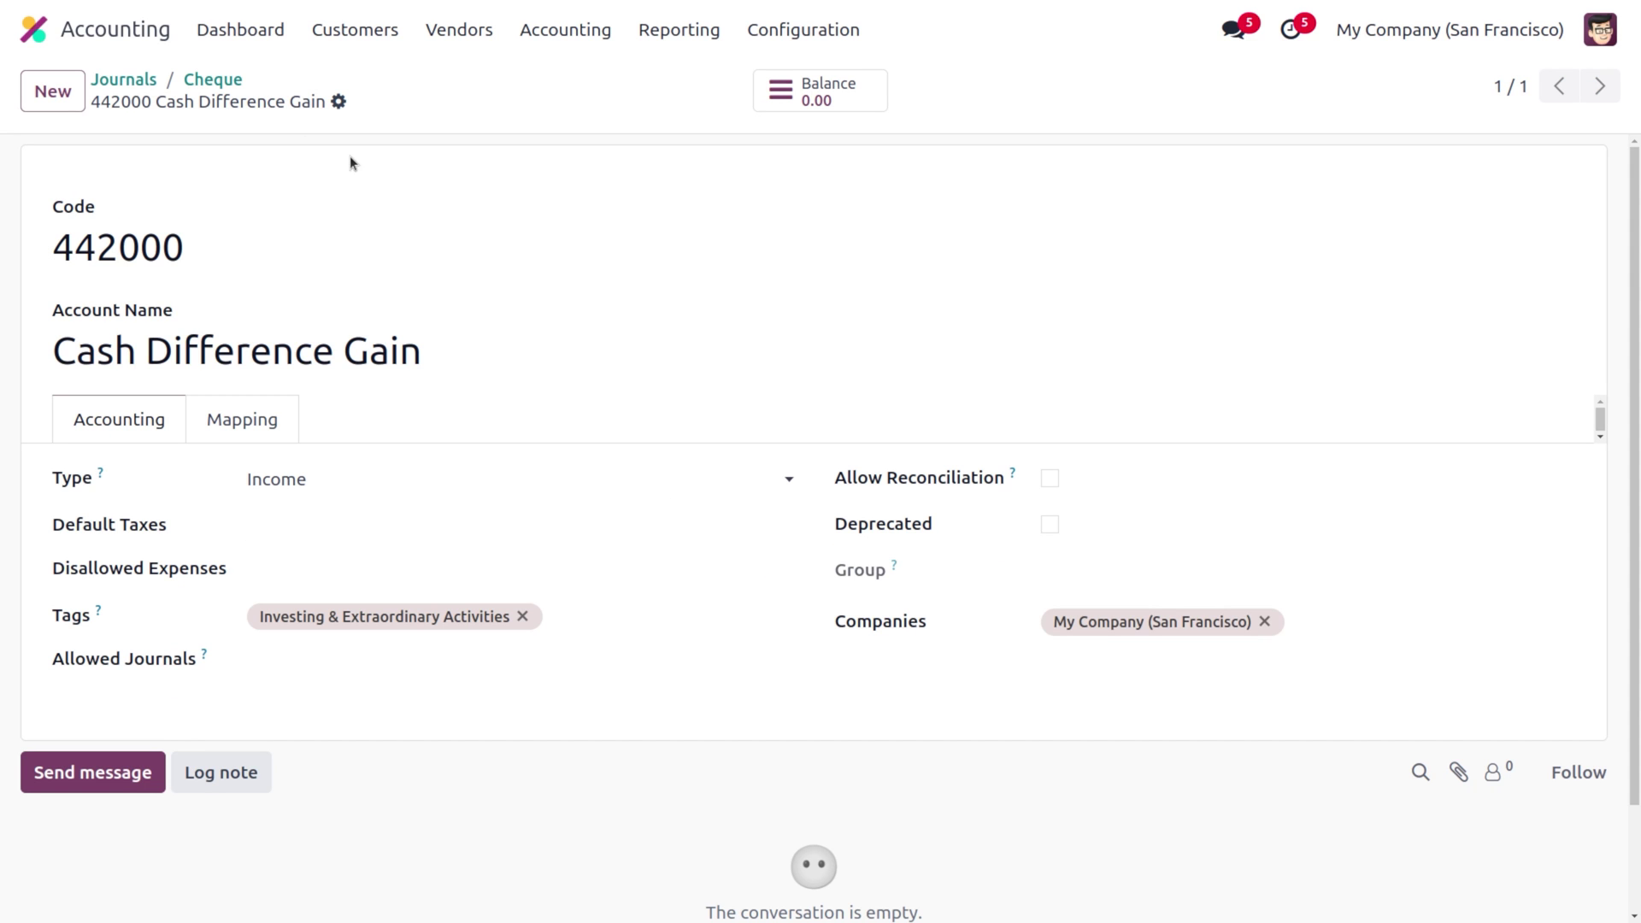
pyautogui.click(214, 79)
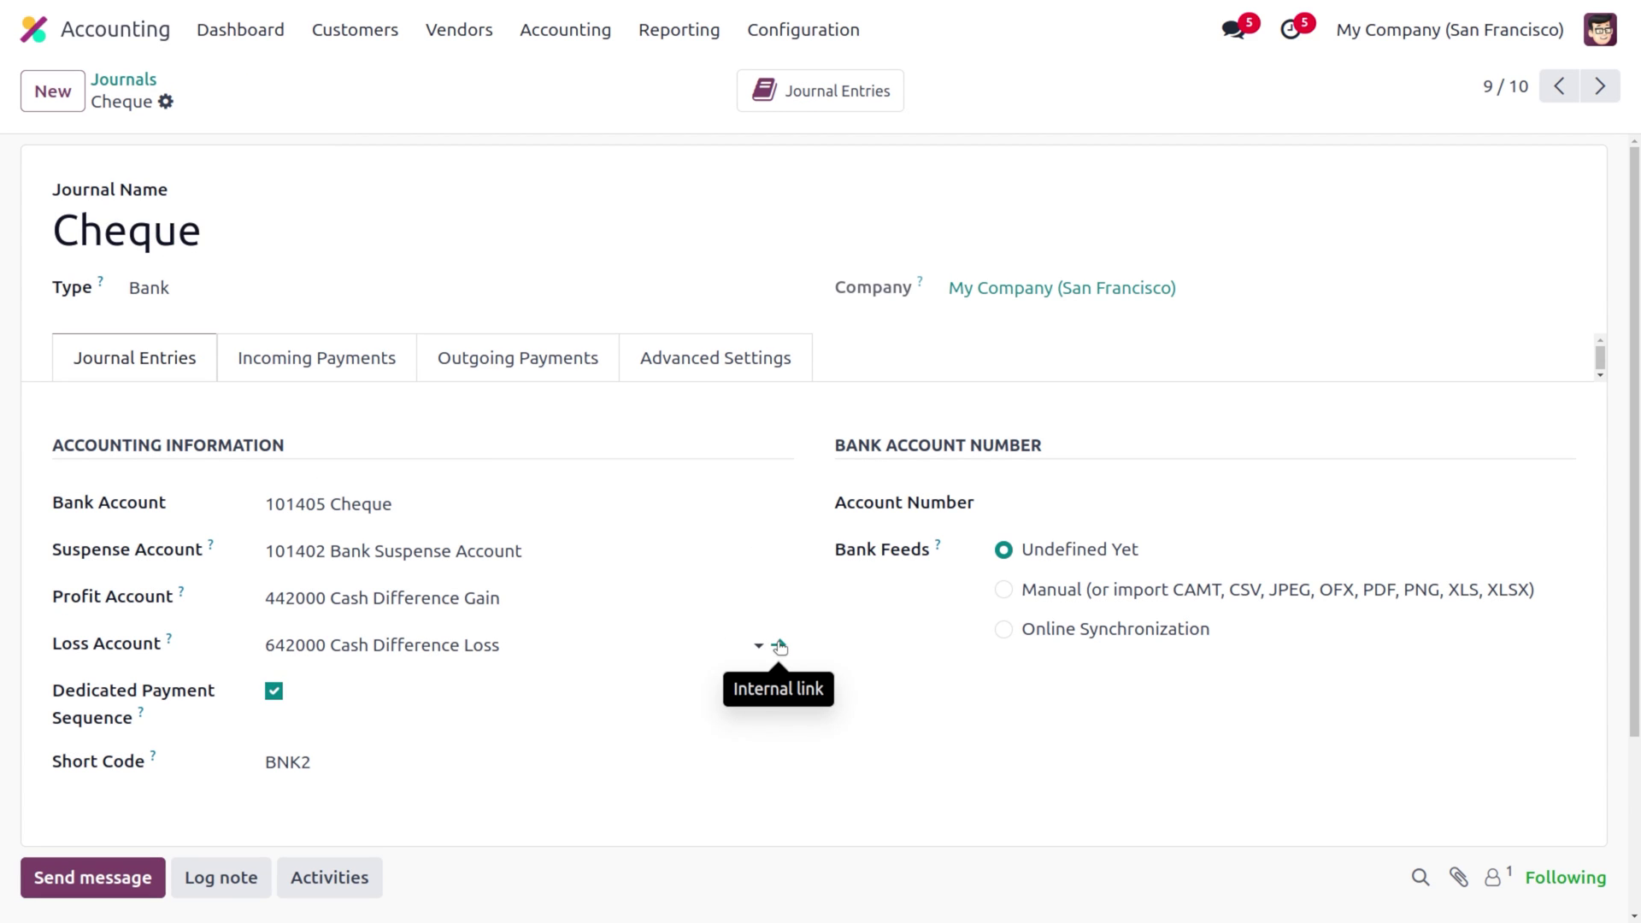
pyautogui.click(779, 646)
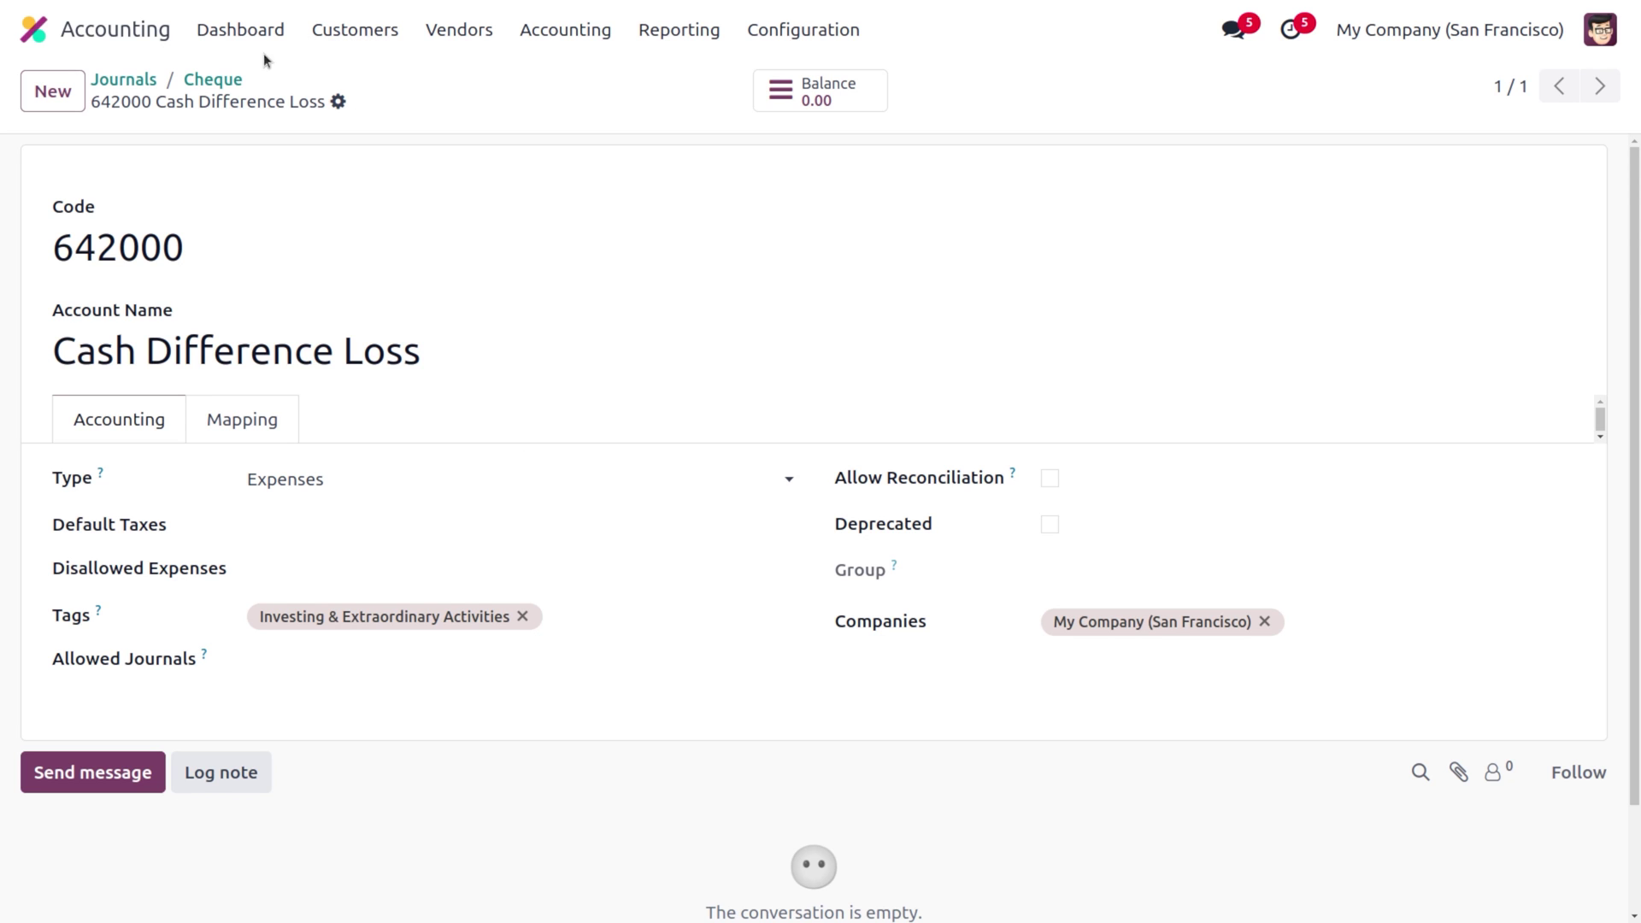
pyautogui.click(214, 78)
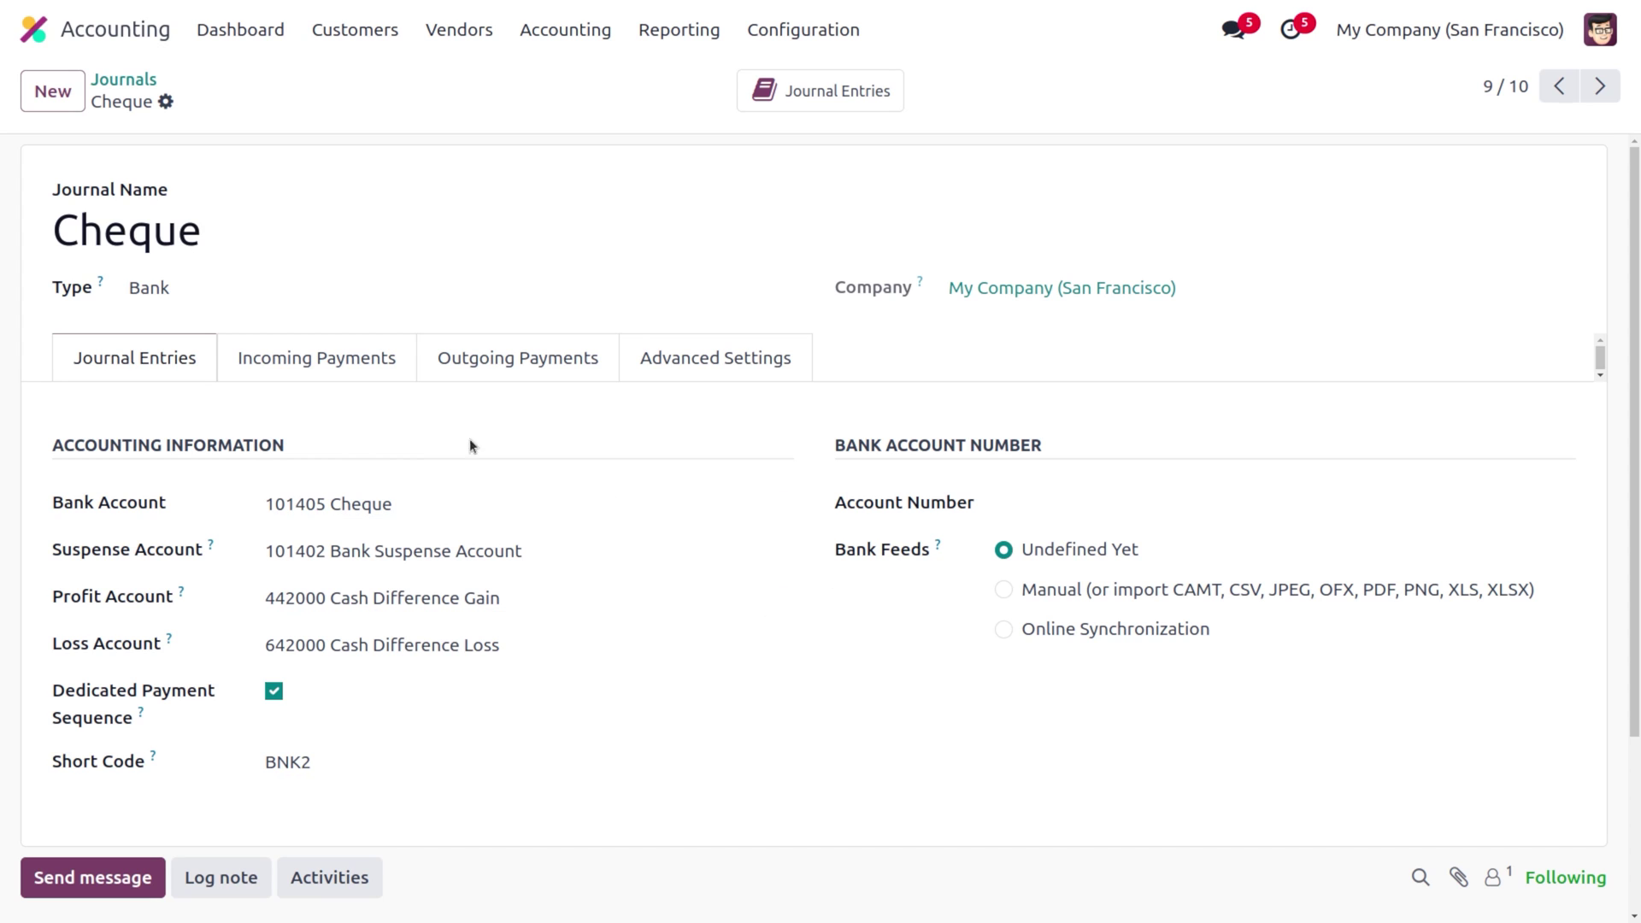
# - Inspect the incoming Manual Payment's outstanding account, 111111 PDC Receivable, and return to Cheque
pyautogui.click(301, 360)
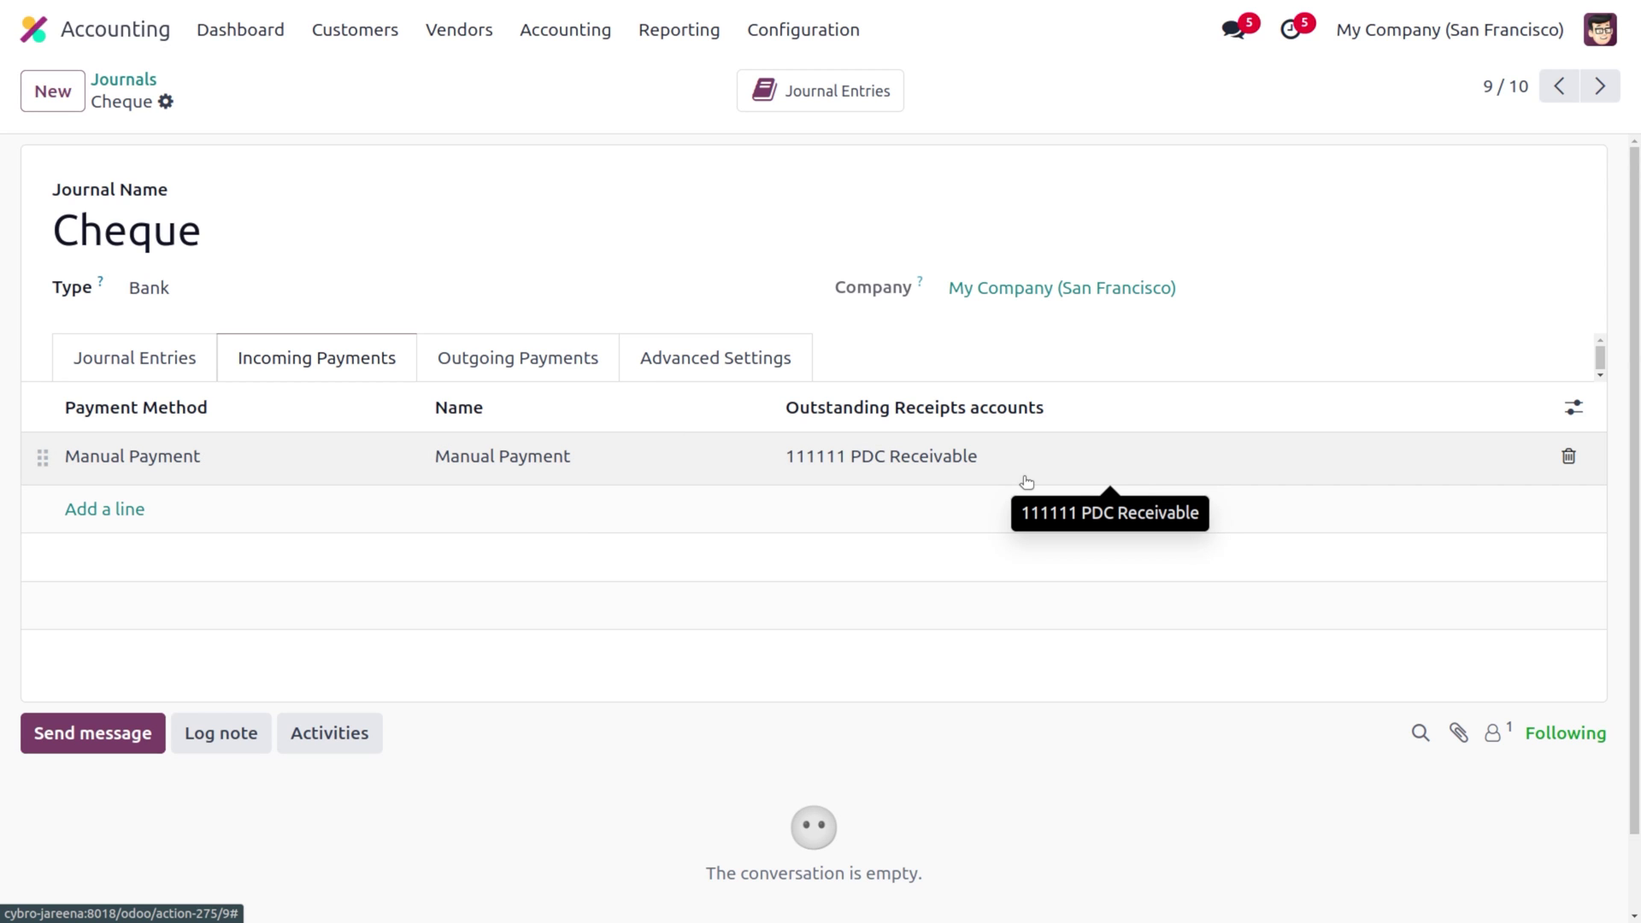
pyautogui.click(954, 464)
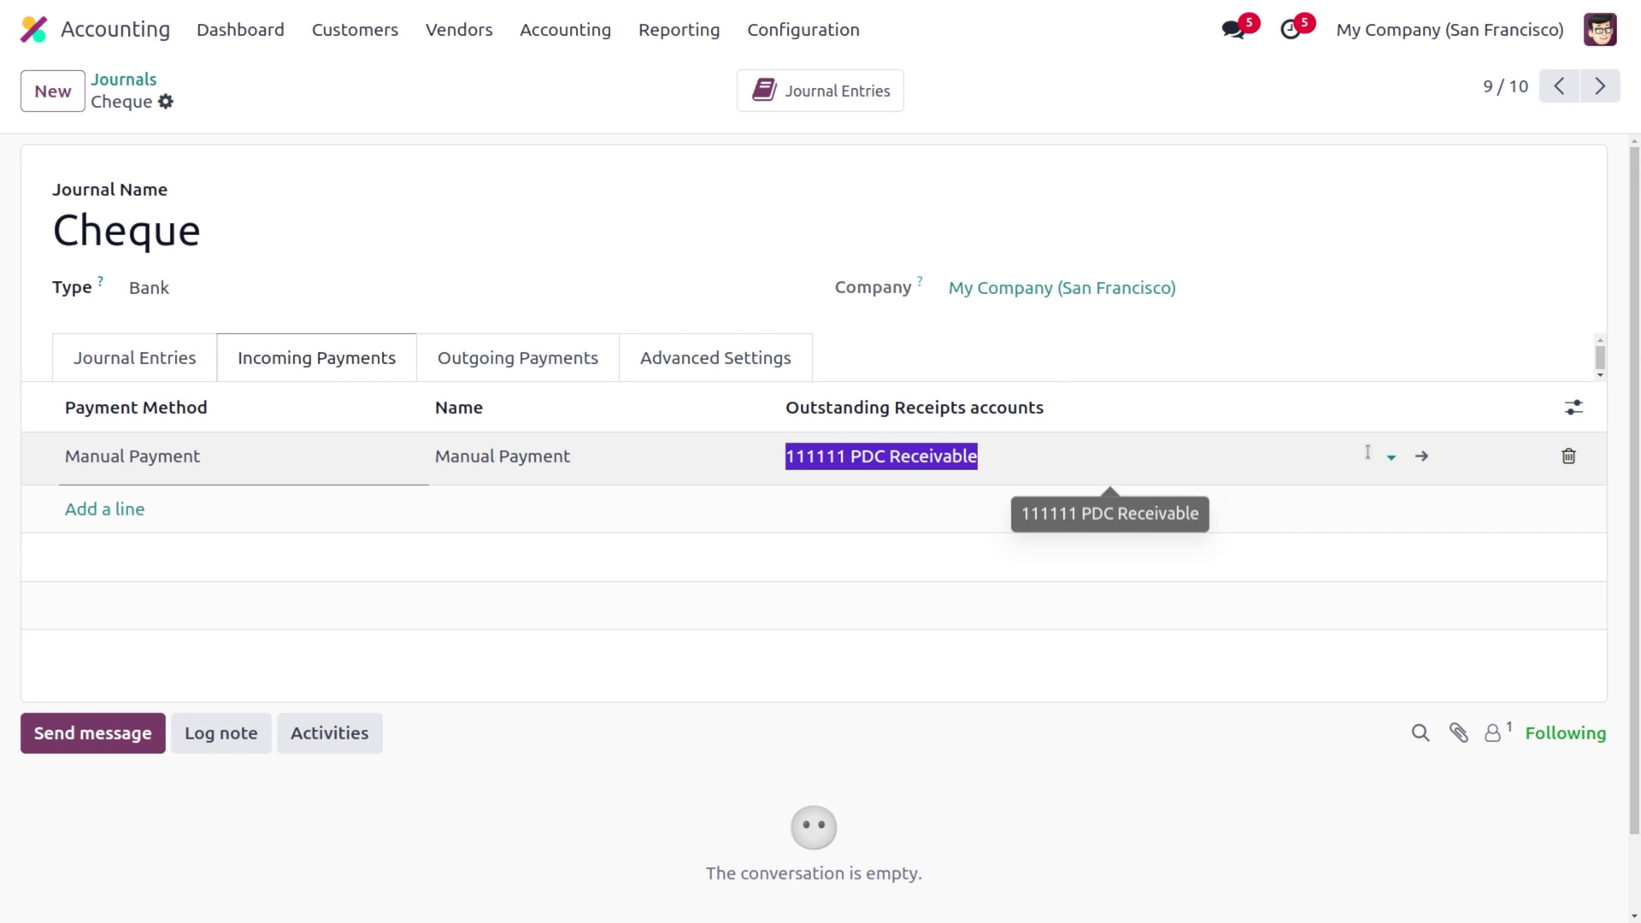
pyautogui.click(1423, 460)
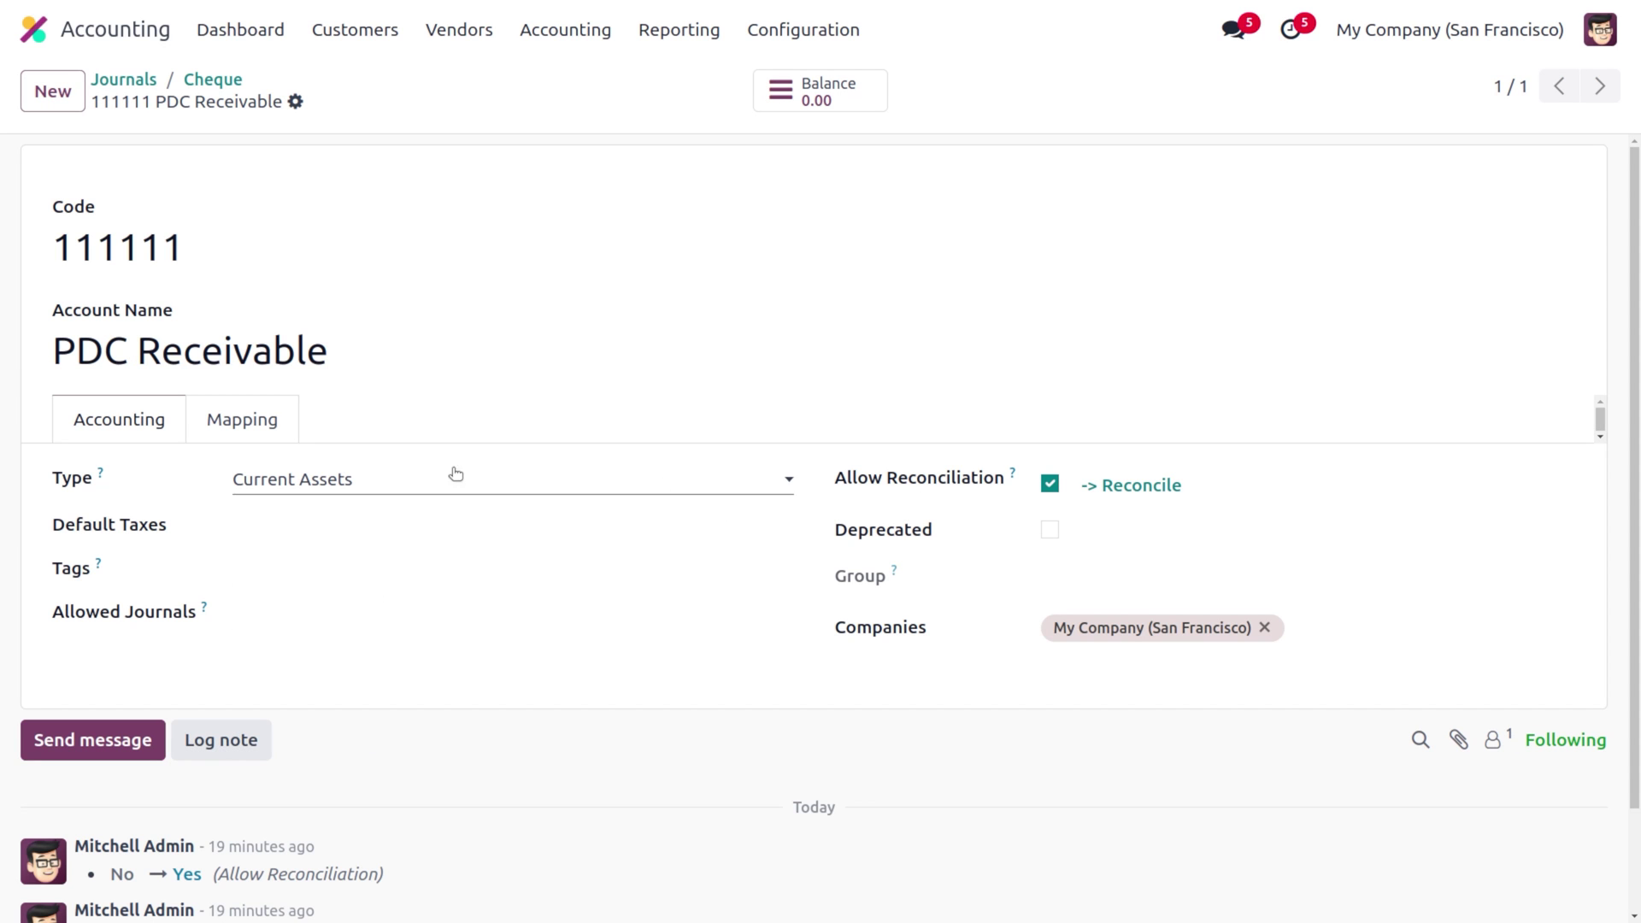
pyautogui.click(205, 77)
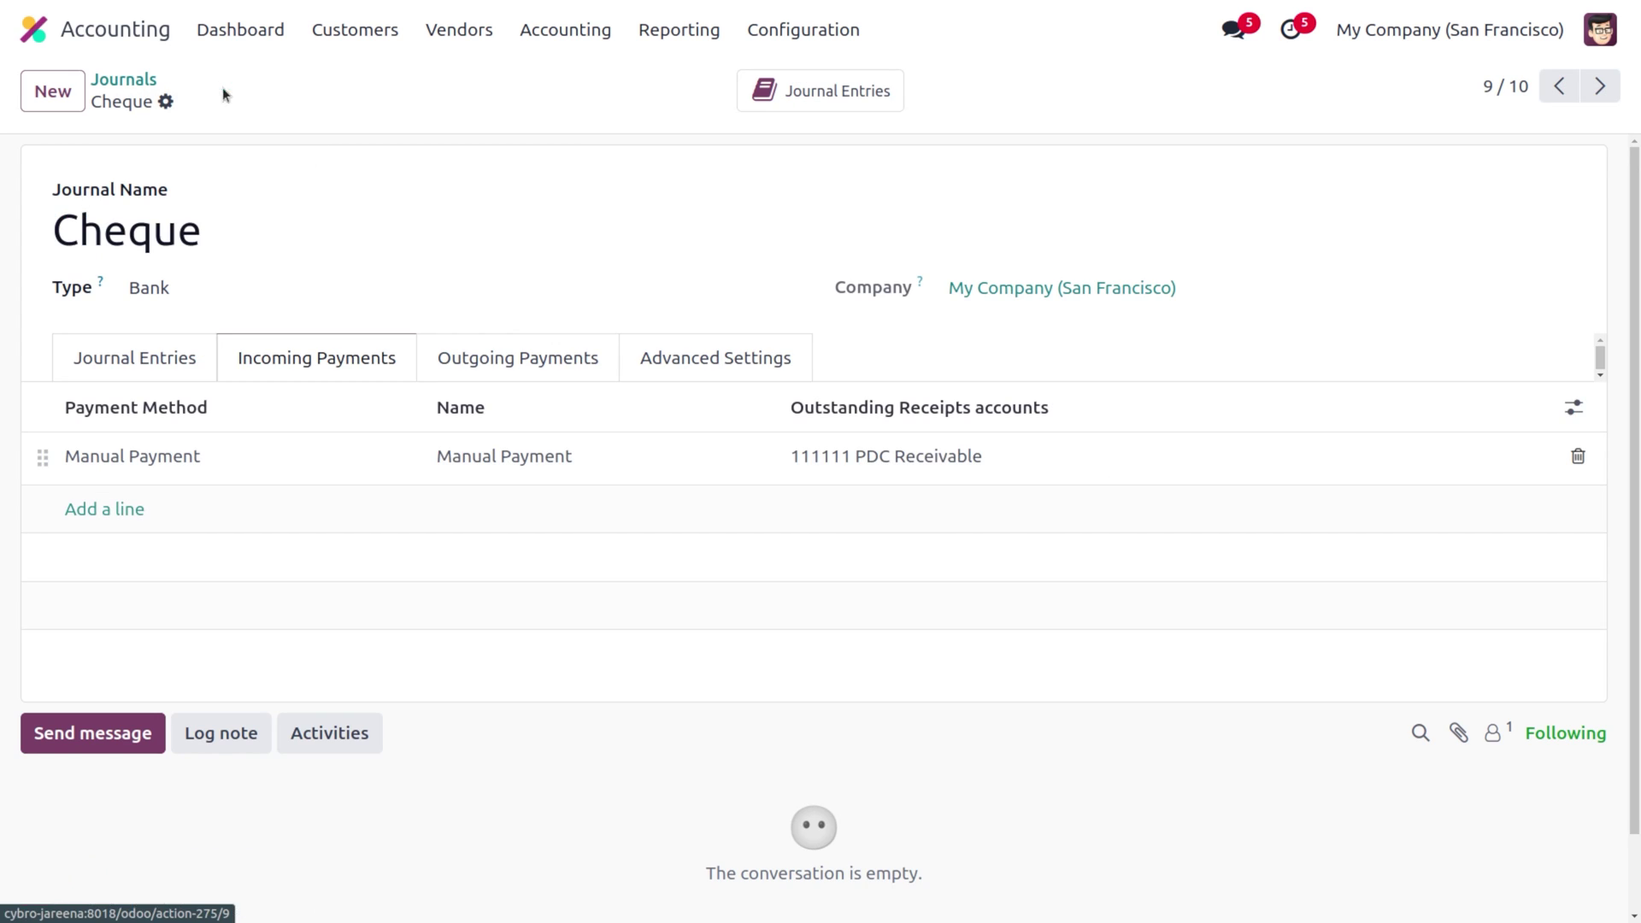
# - Inspect the outgoing Manual Payment's outstanding account, 111110 PDC Payable, and return to Cheque
pyautogui.click(544, 366)
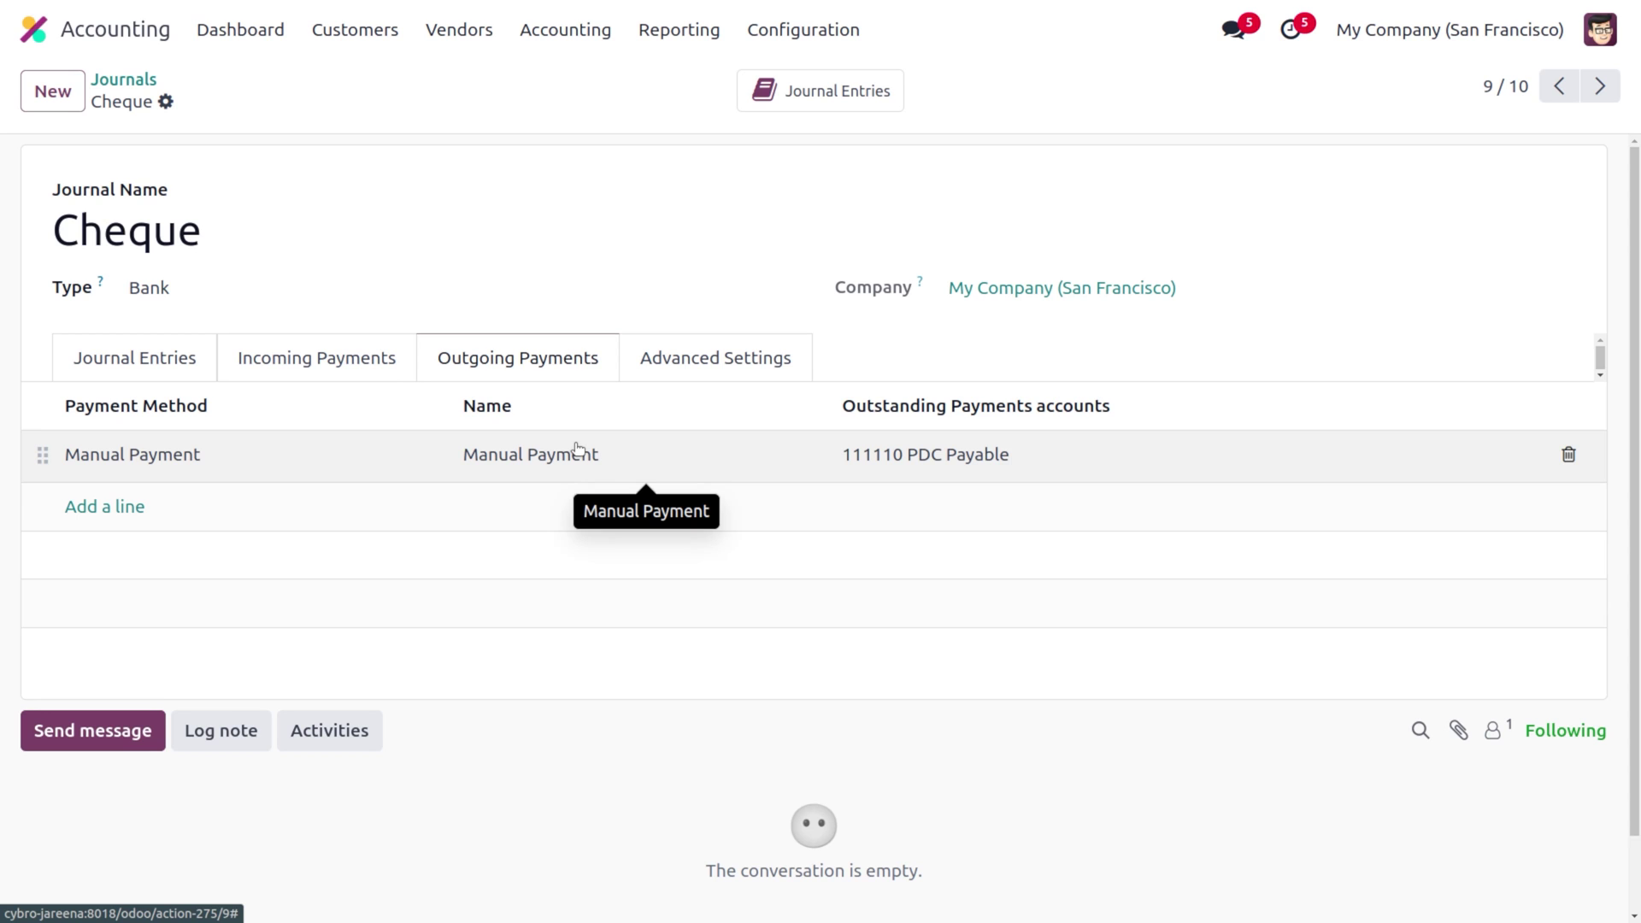
pyautogui.click(1398, 473)
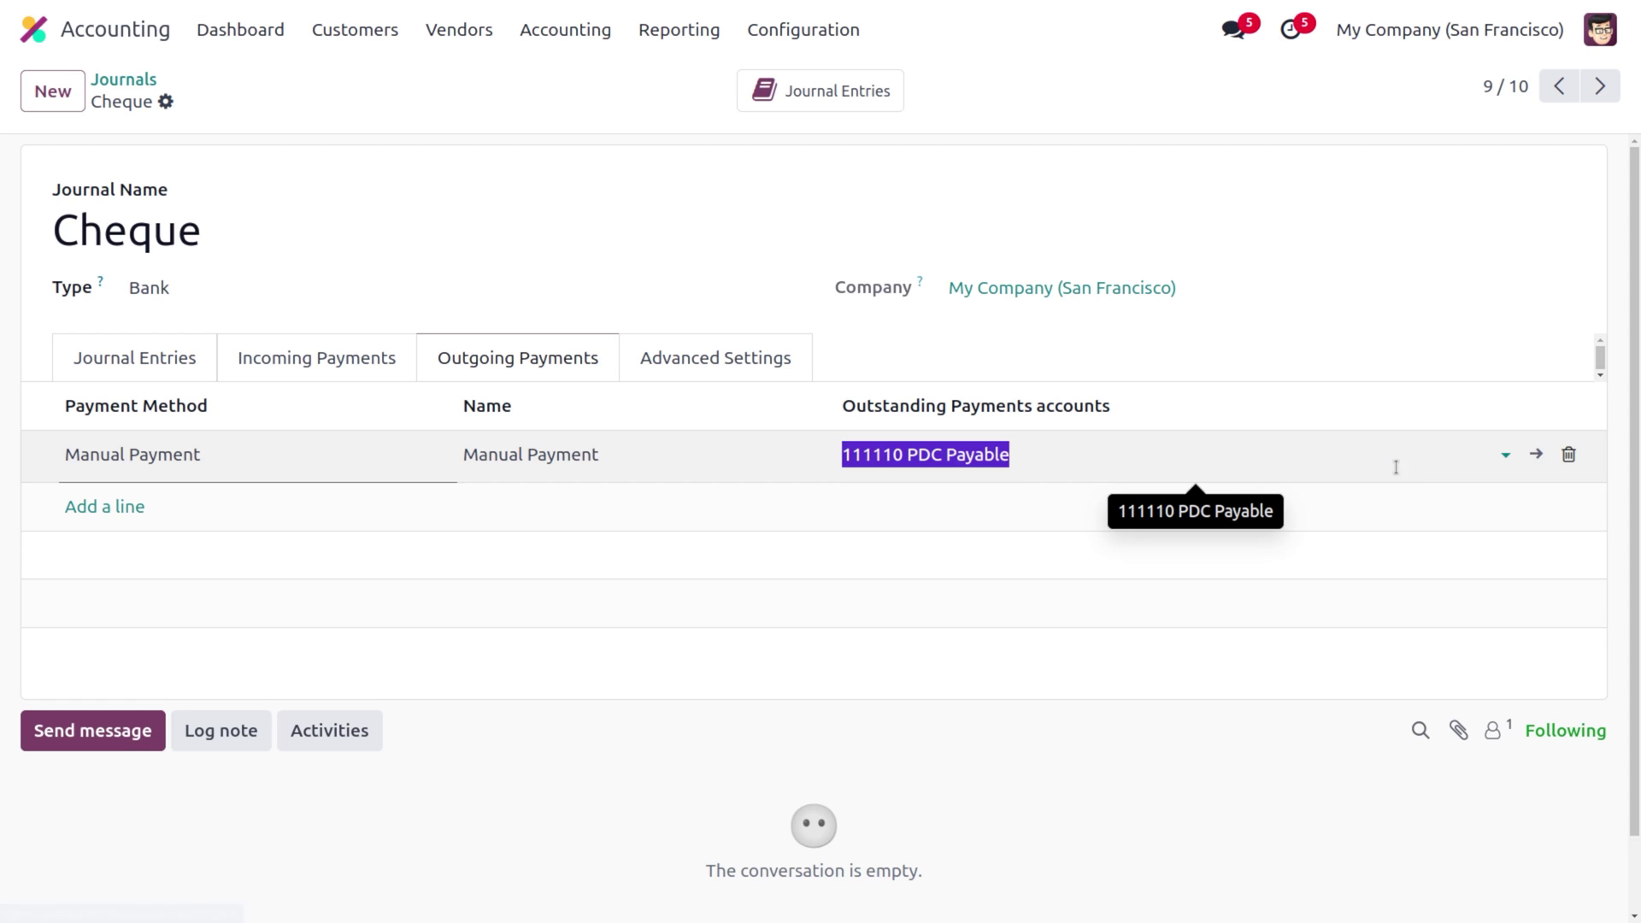
pyautogui.click(1537, 456)
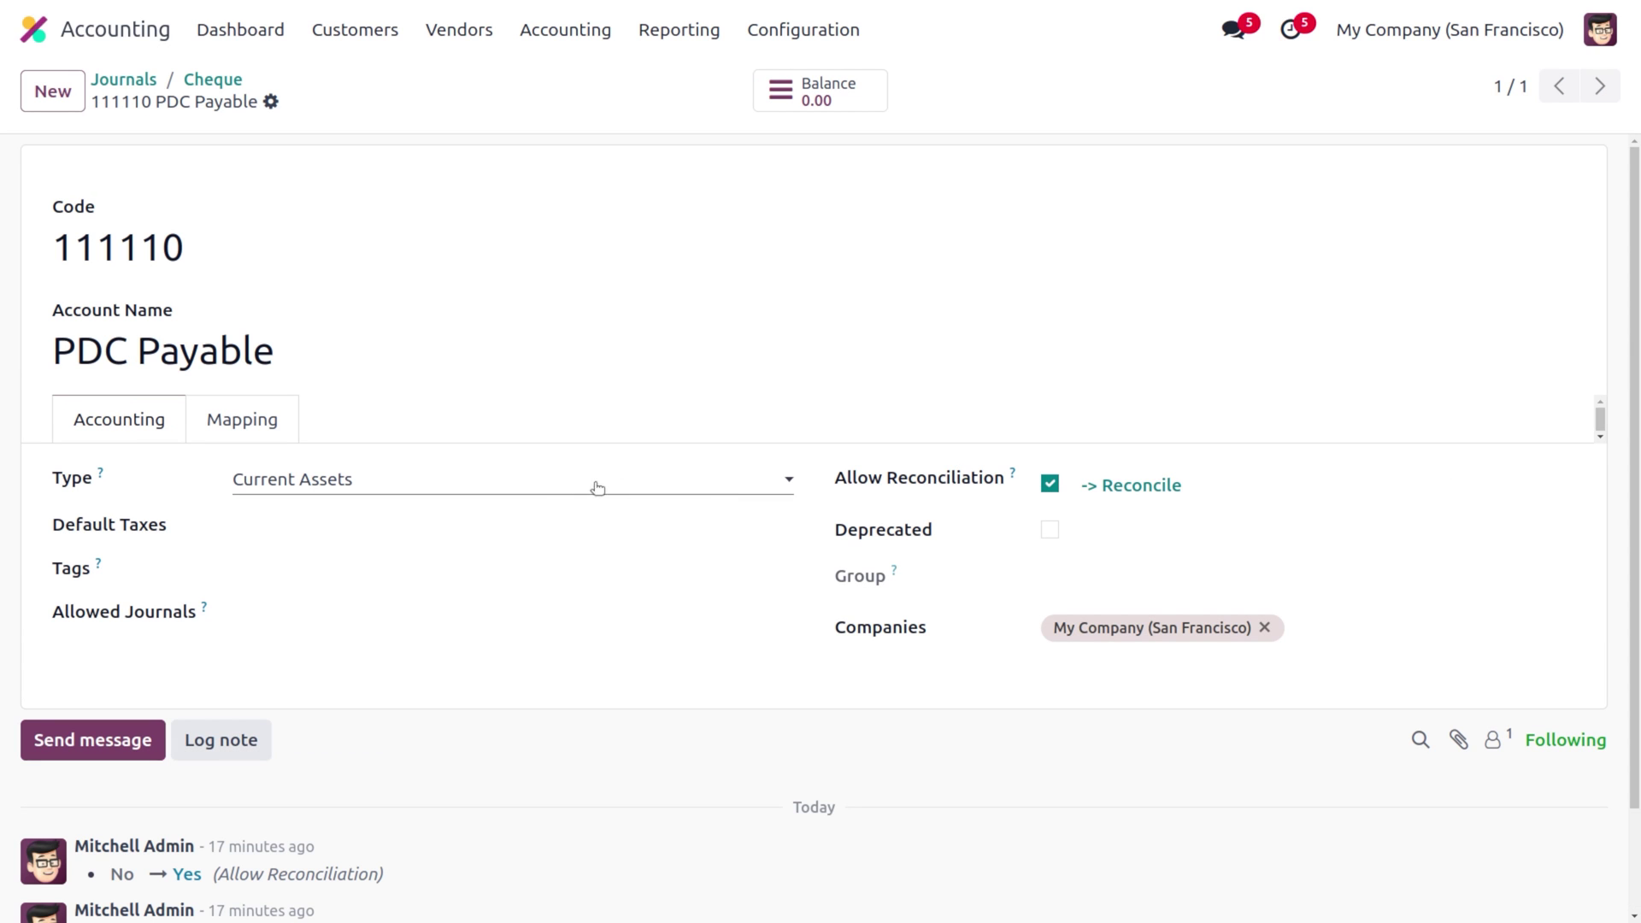
pyautogui.click(205, 82)
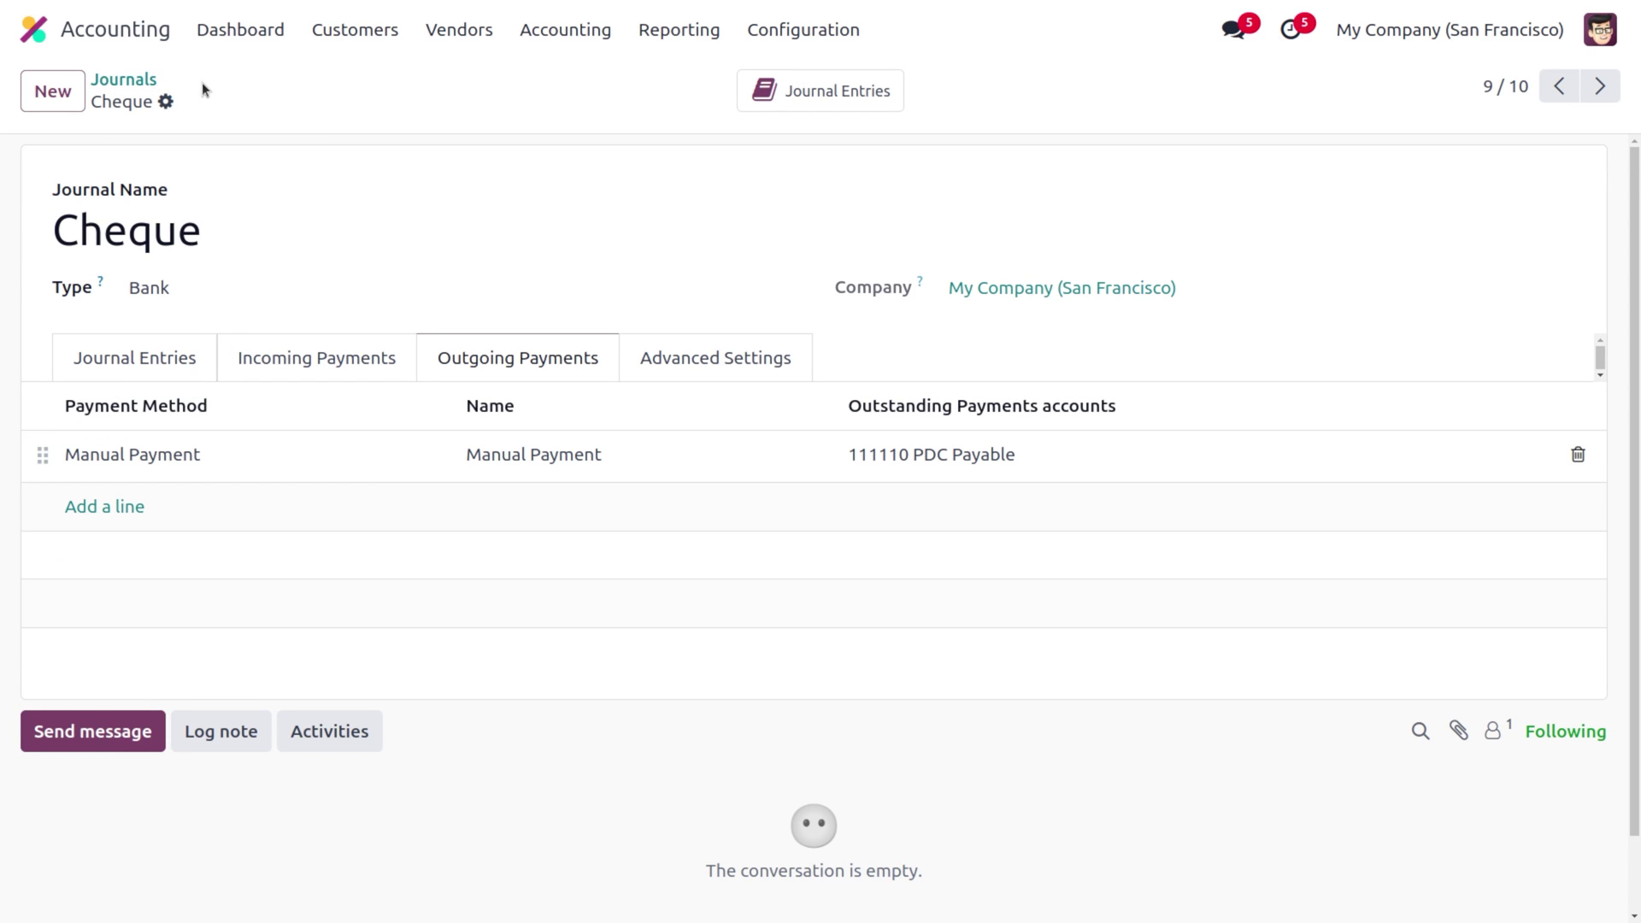
# - Start a new invoice from the Customers > Invoices list
pyautogui.click(345, 44)
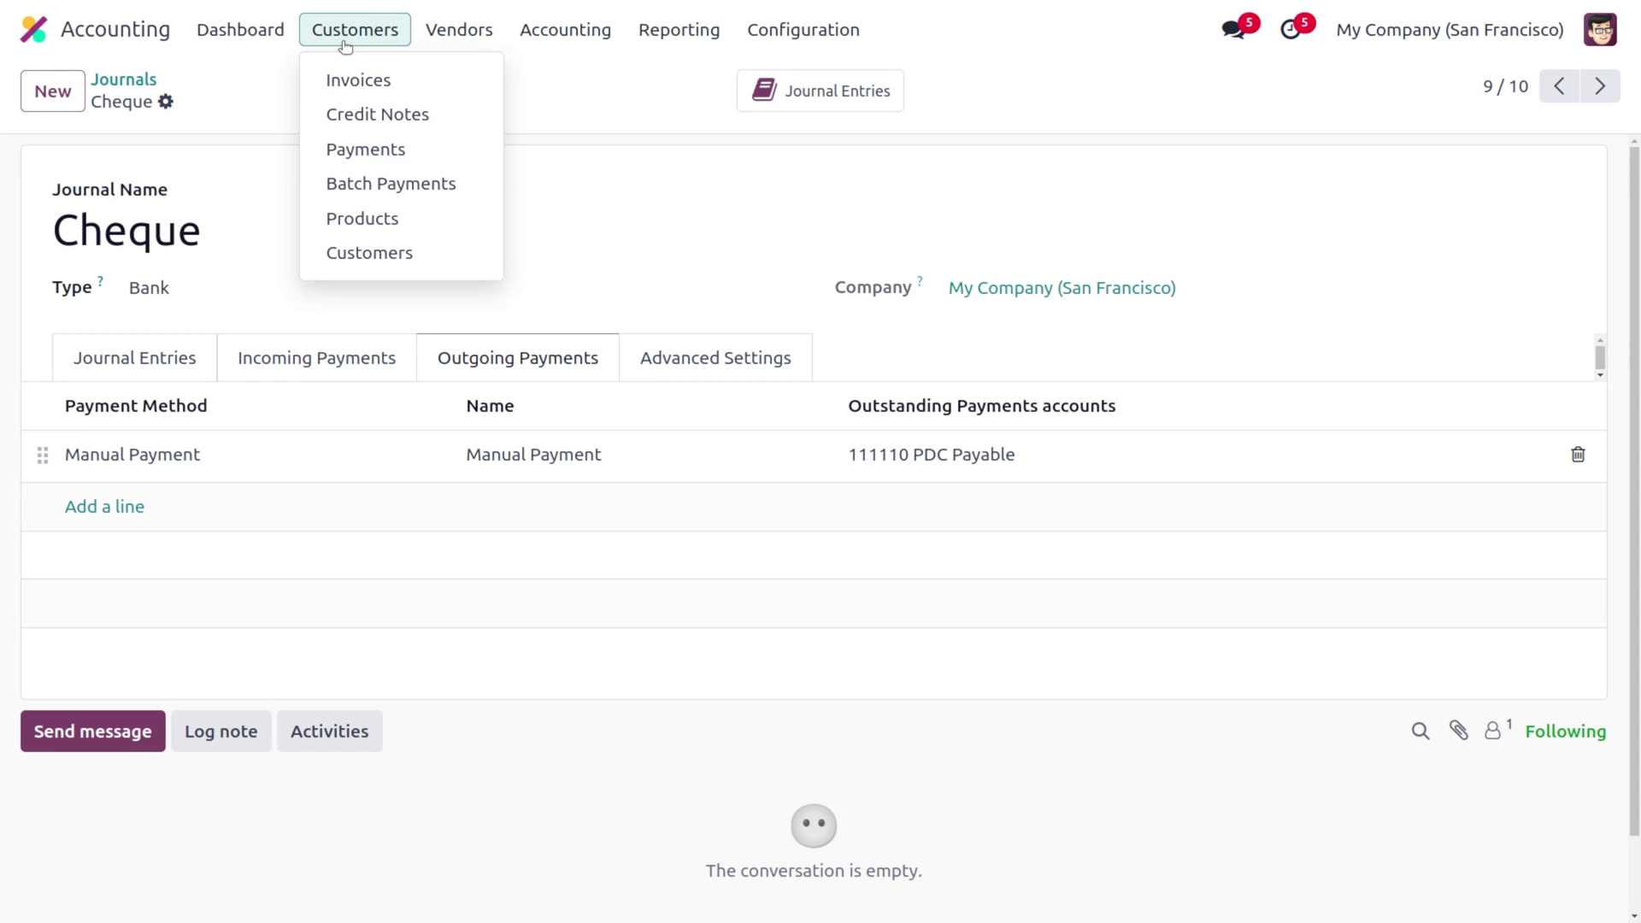
pyautogui.click(384, 75)
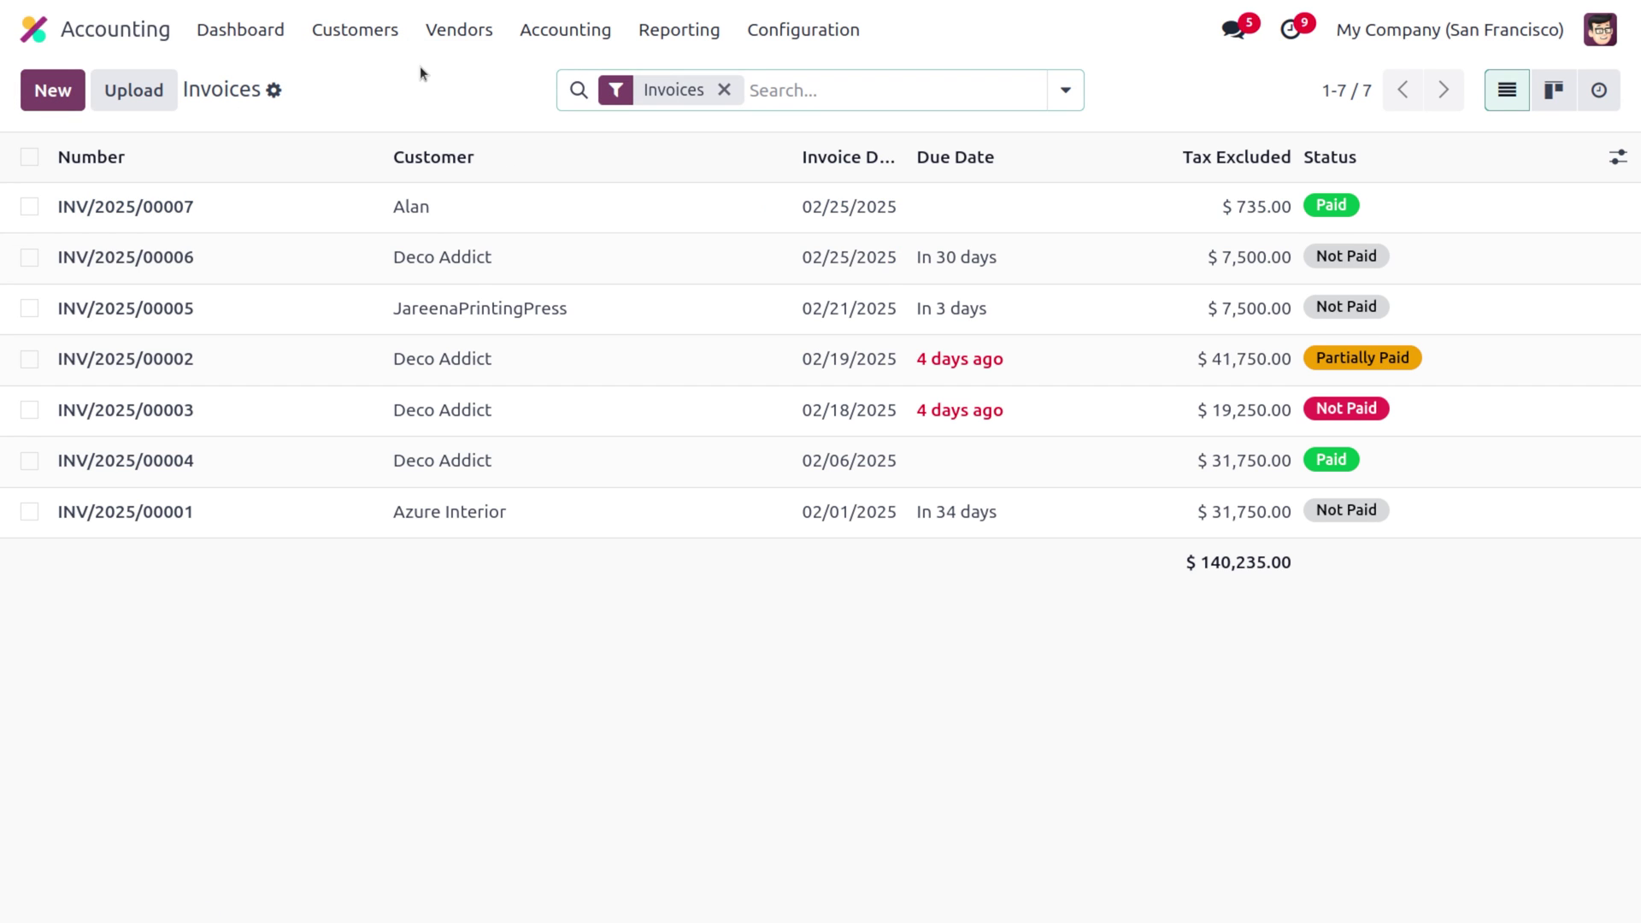
pyautogui.click(37, 94)
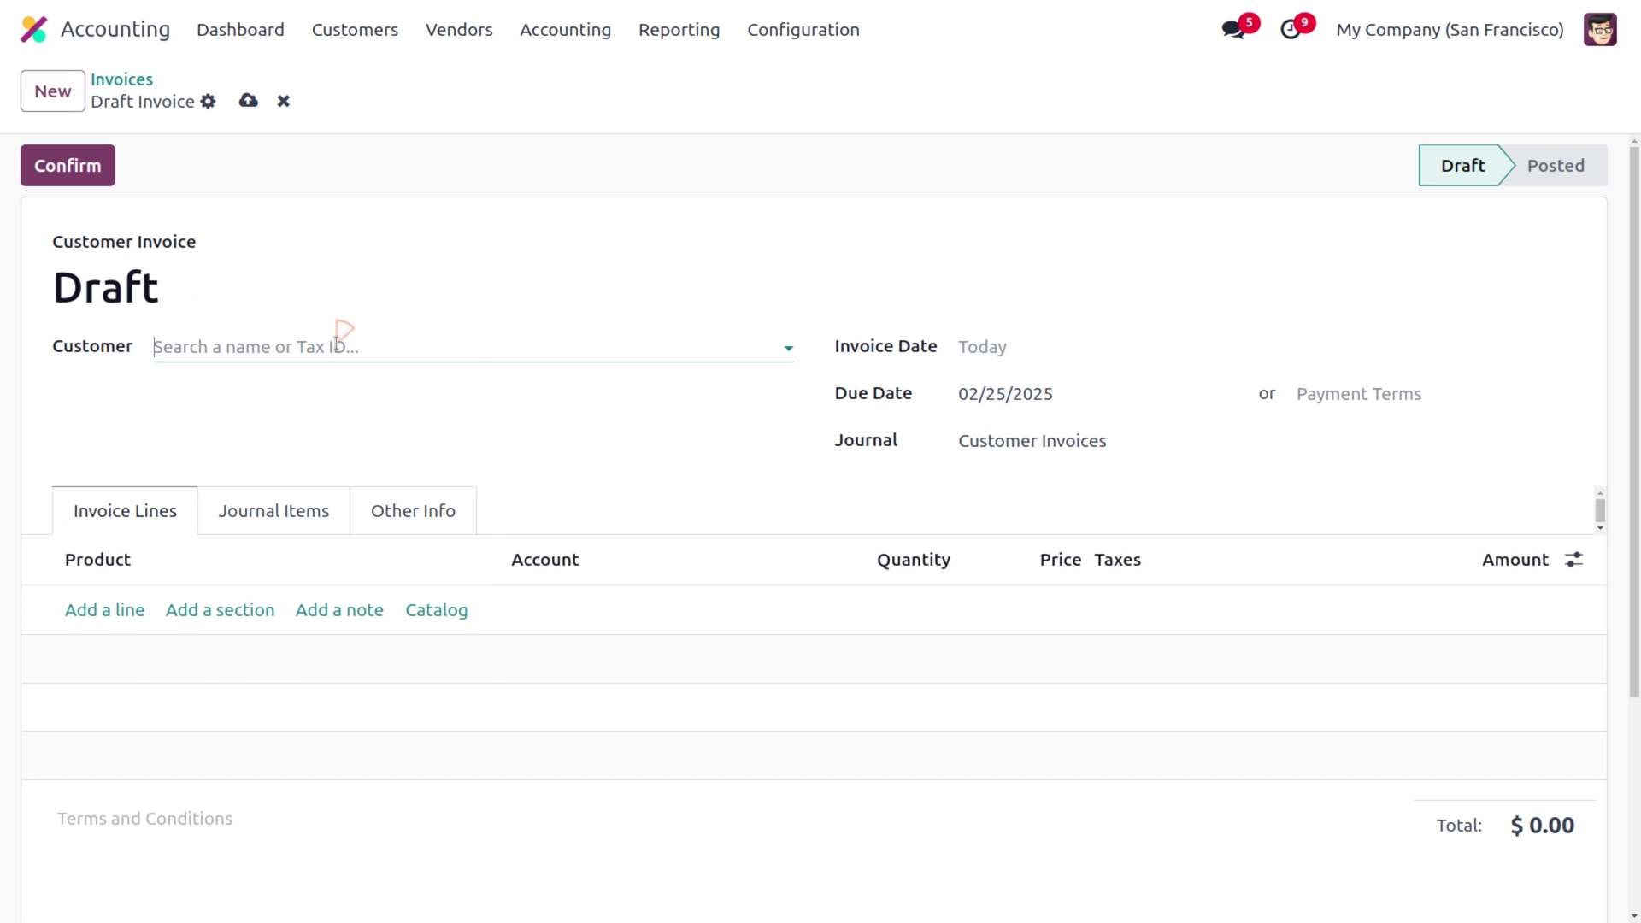
# - Type the customer's name and create that new contact as the invoice's customer
pyautogui.click(338, 346)
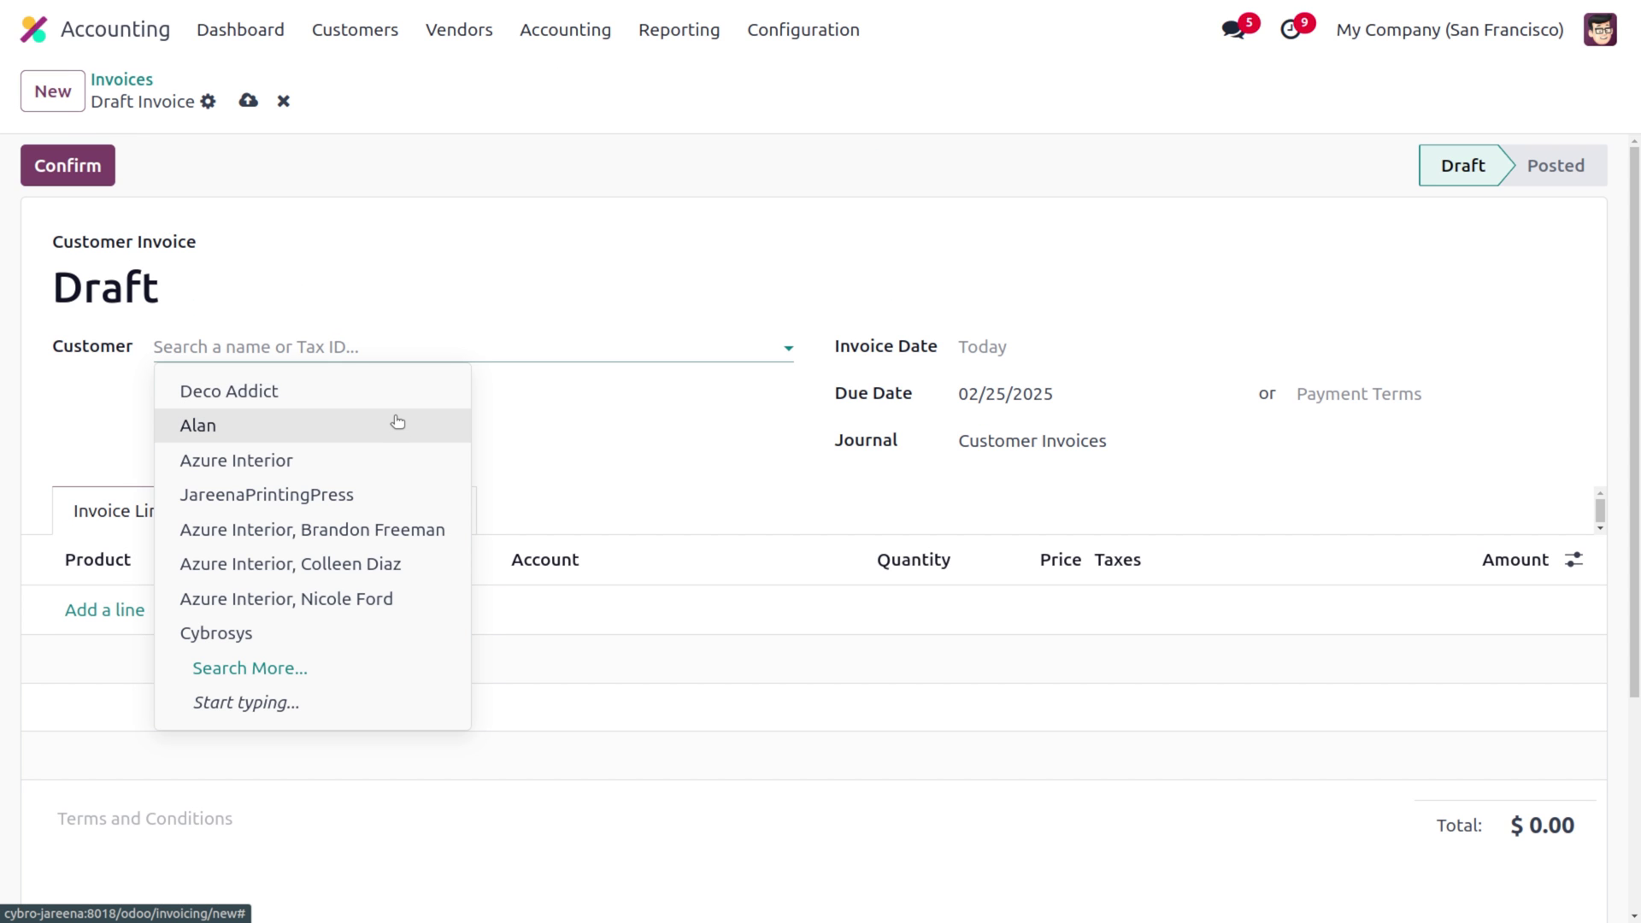
pyautogui.write('j')
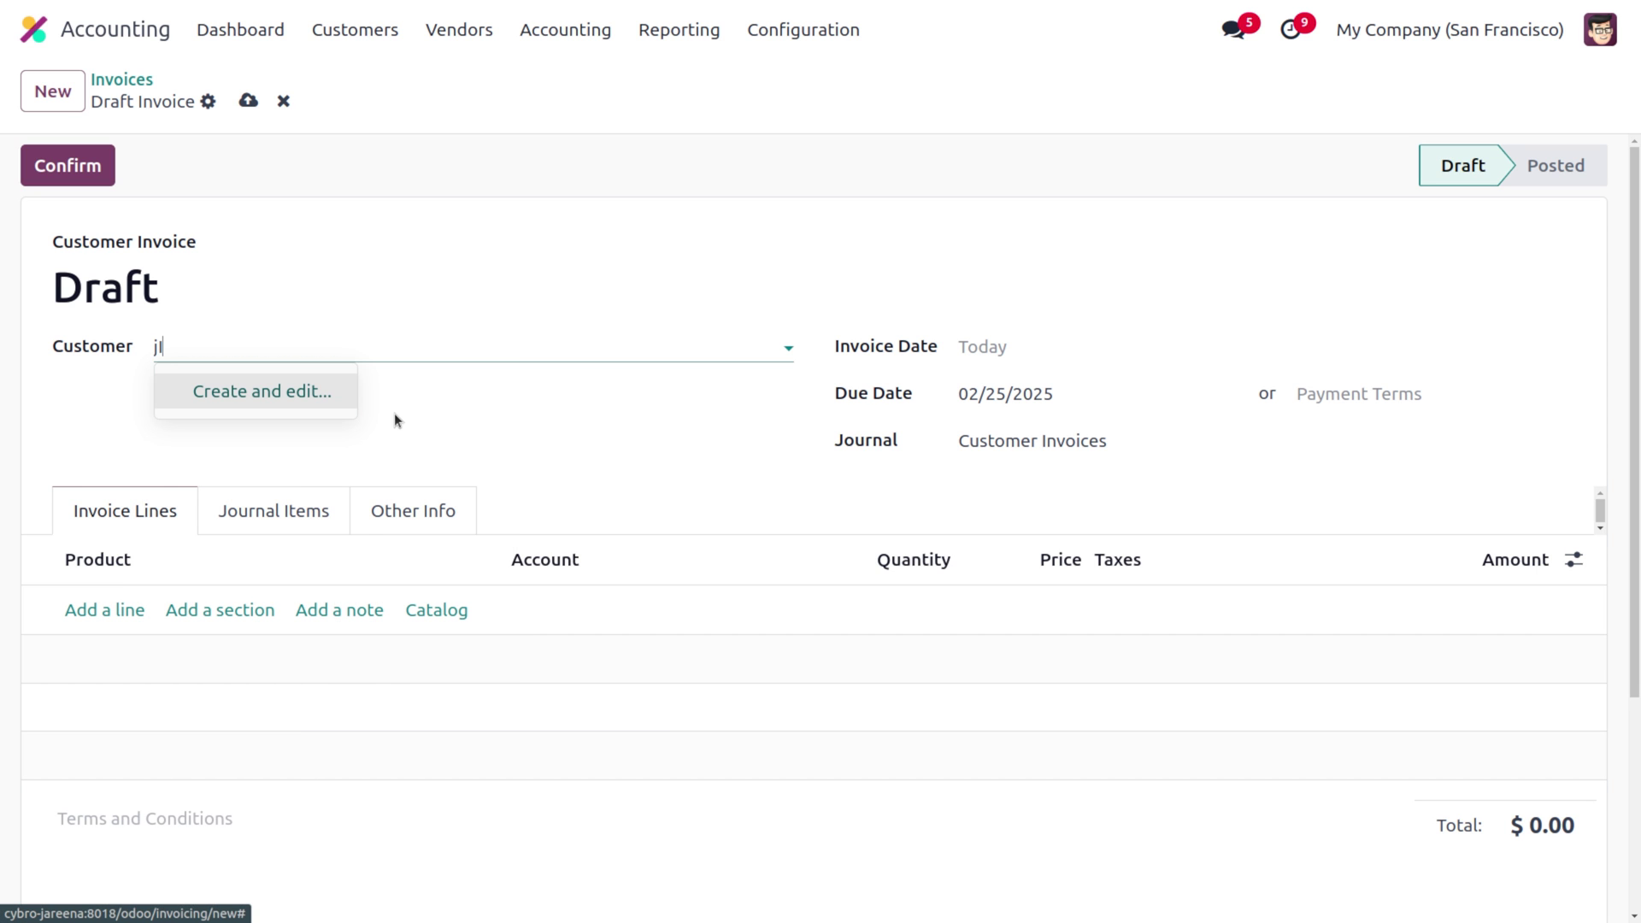
pyautogui.write('it')
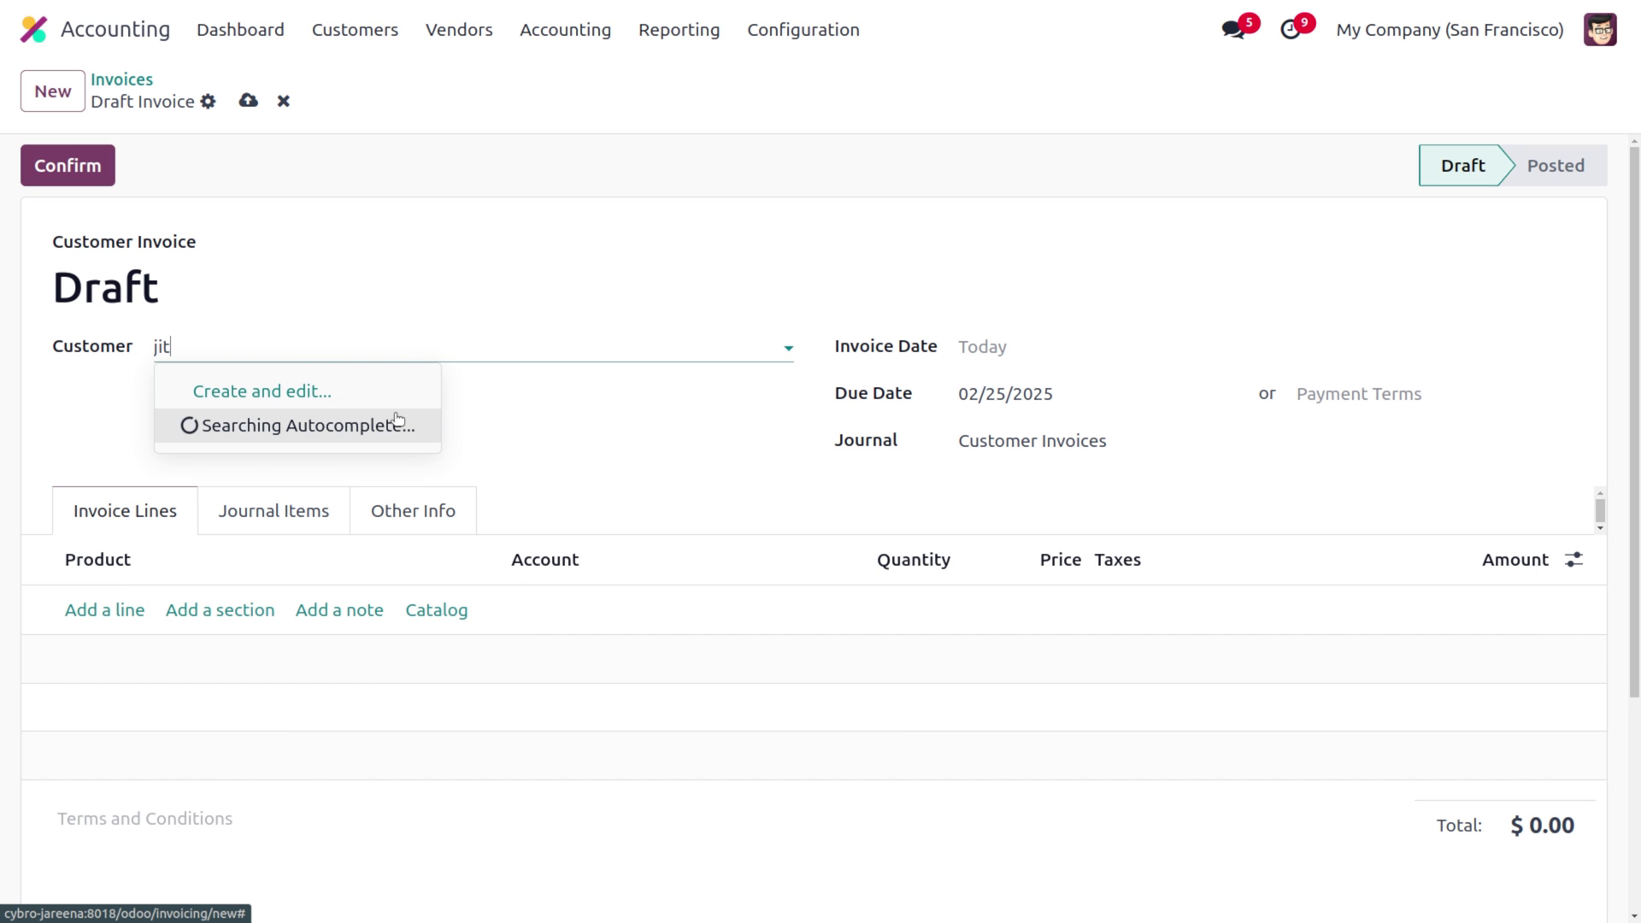
pyautogui.write('hu')
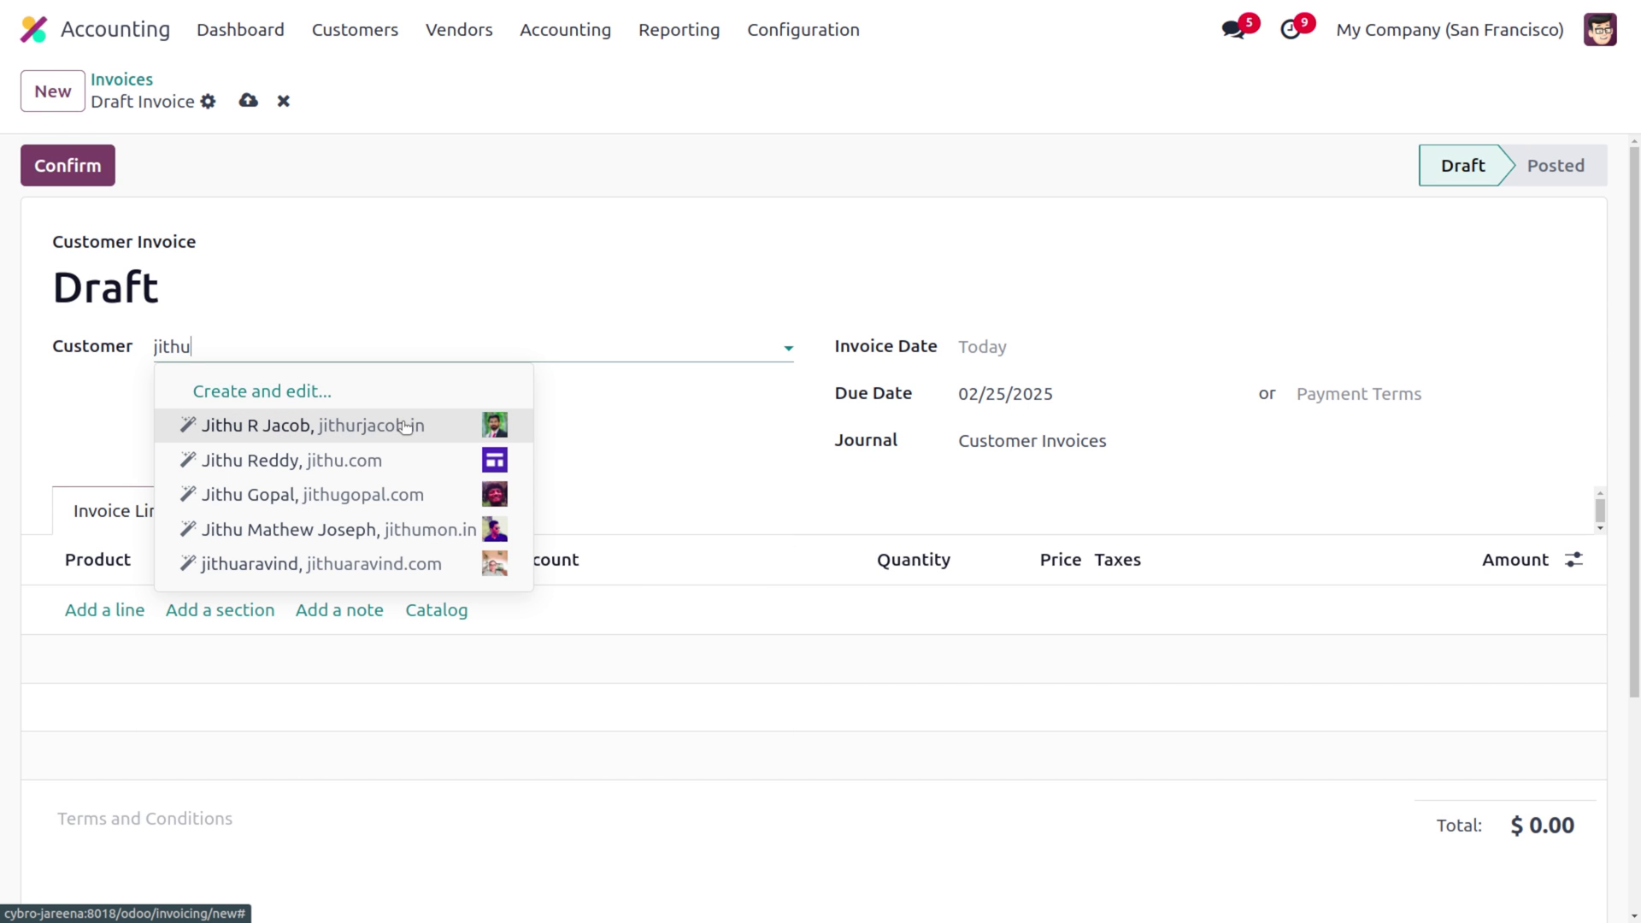
pyautogui.click(402, 428)
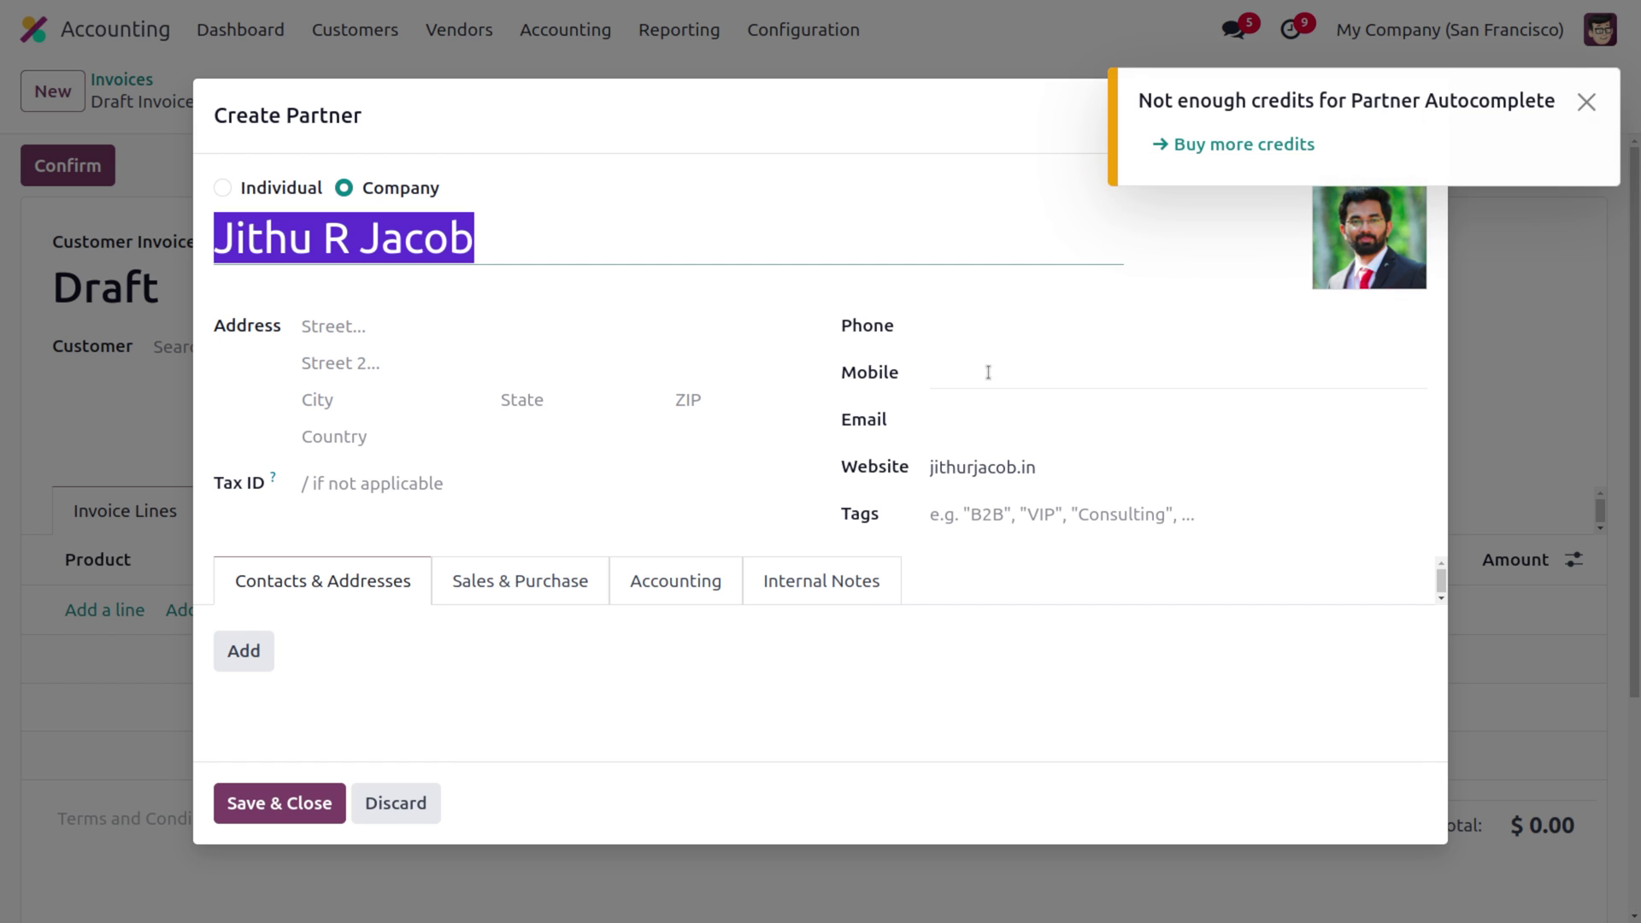
pyautogui.click(292, 805)
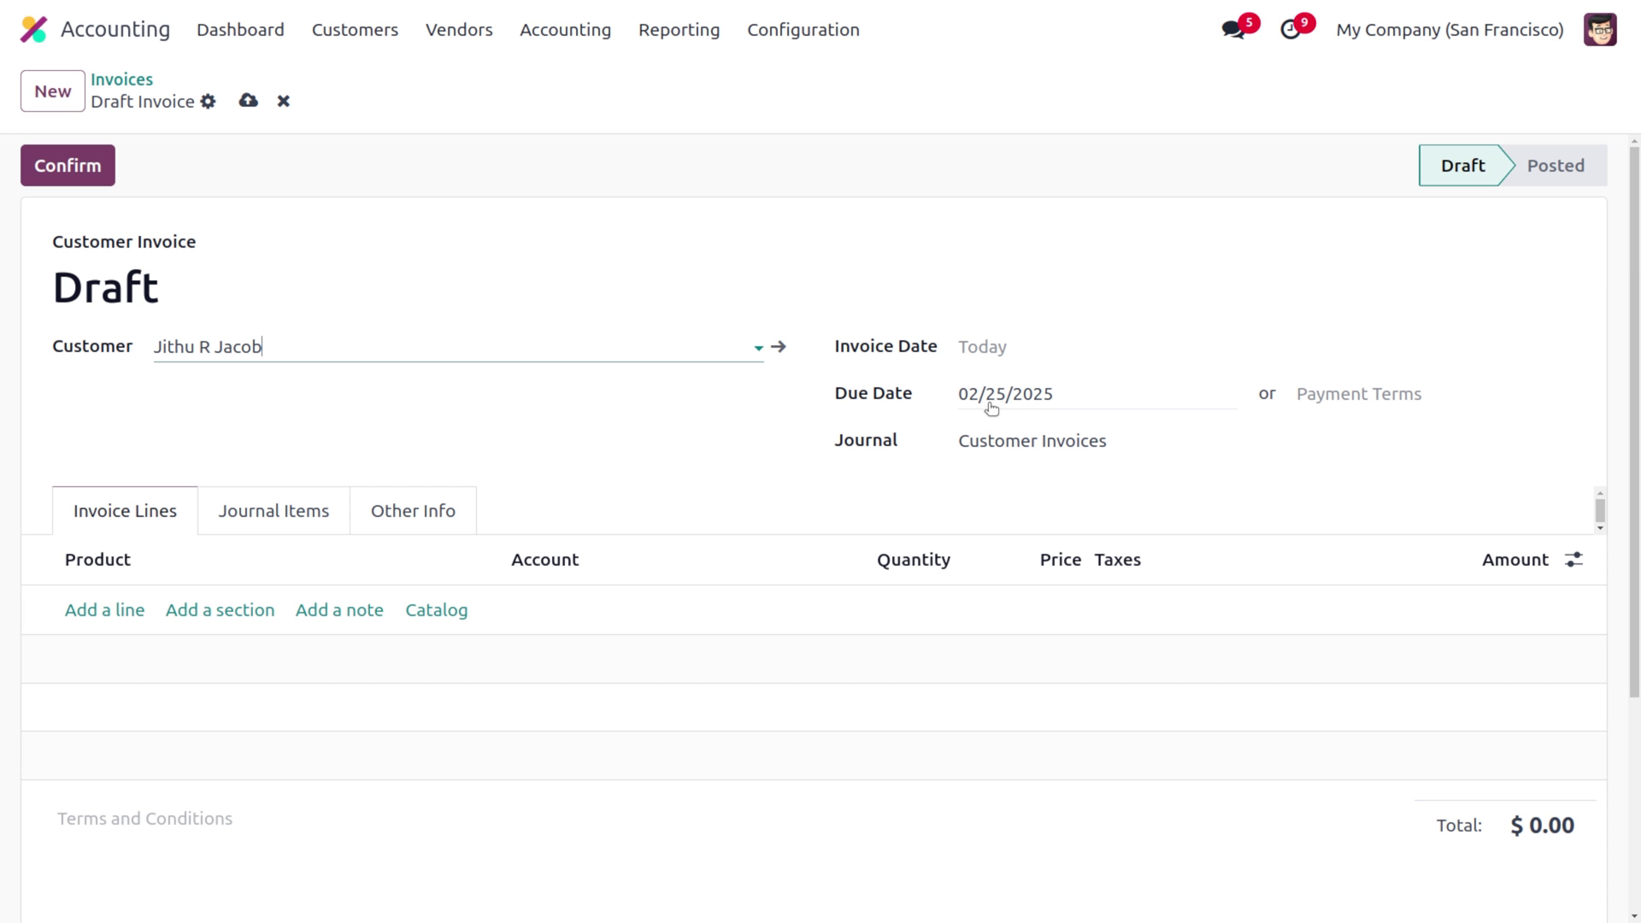
# - Set due date 02/28/2025, add 10 [E-COM06] Corner Desk Right Sit, and post the invoice
pyautogui.click(989, 403)
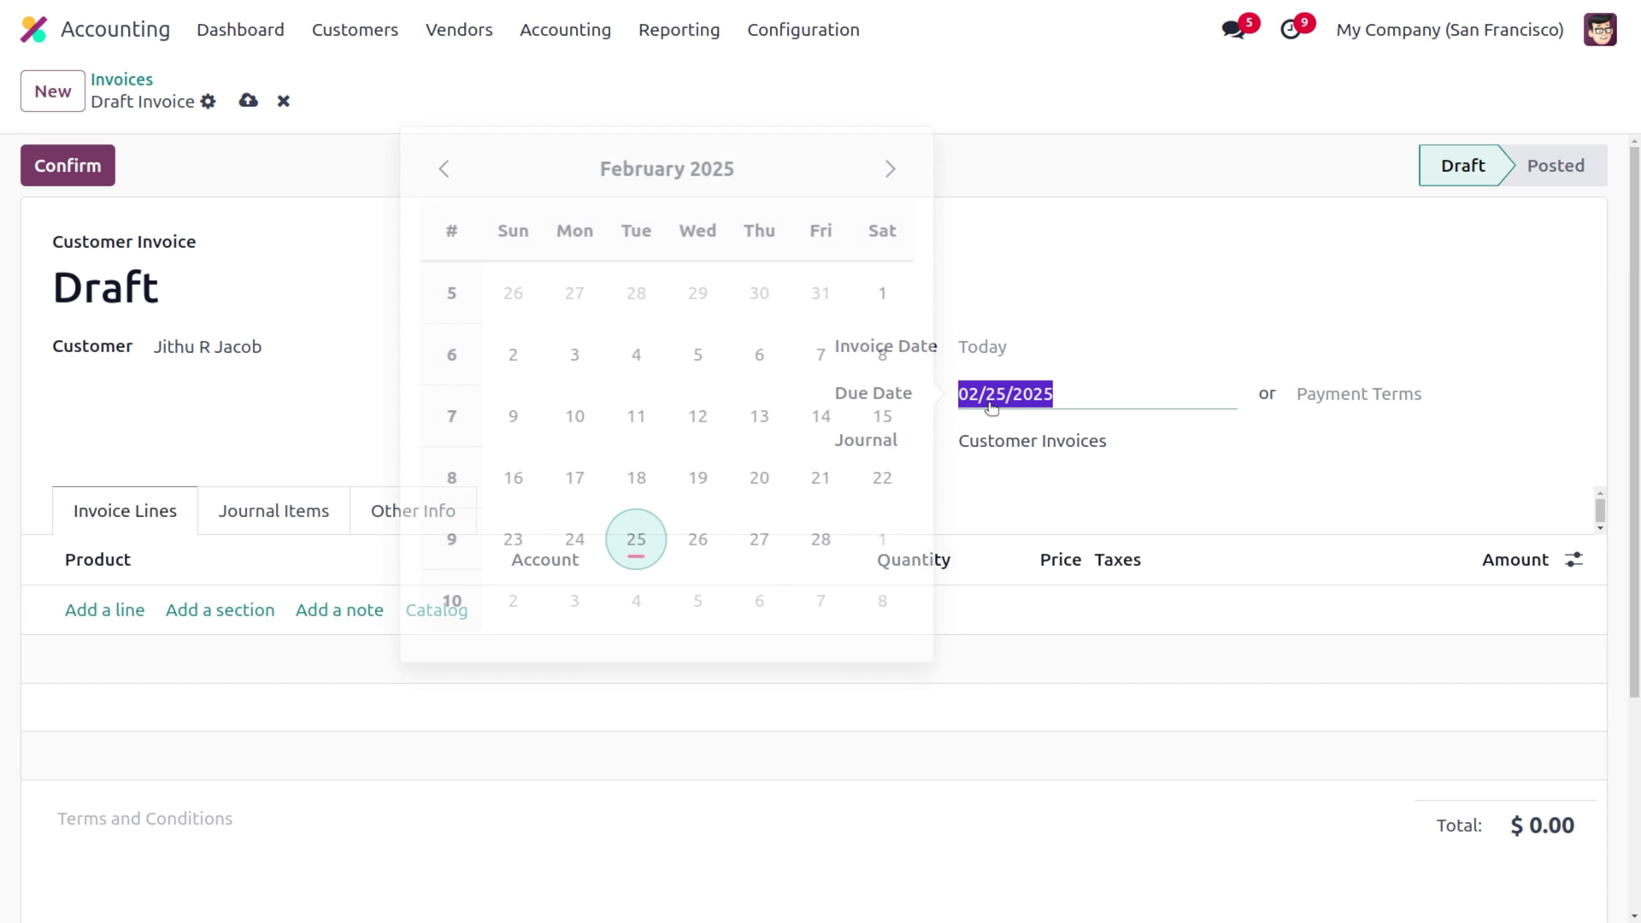
pyautogui.click(830, 542)
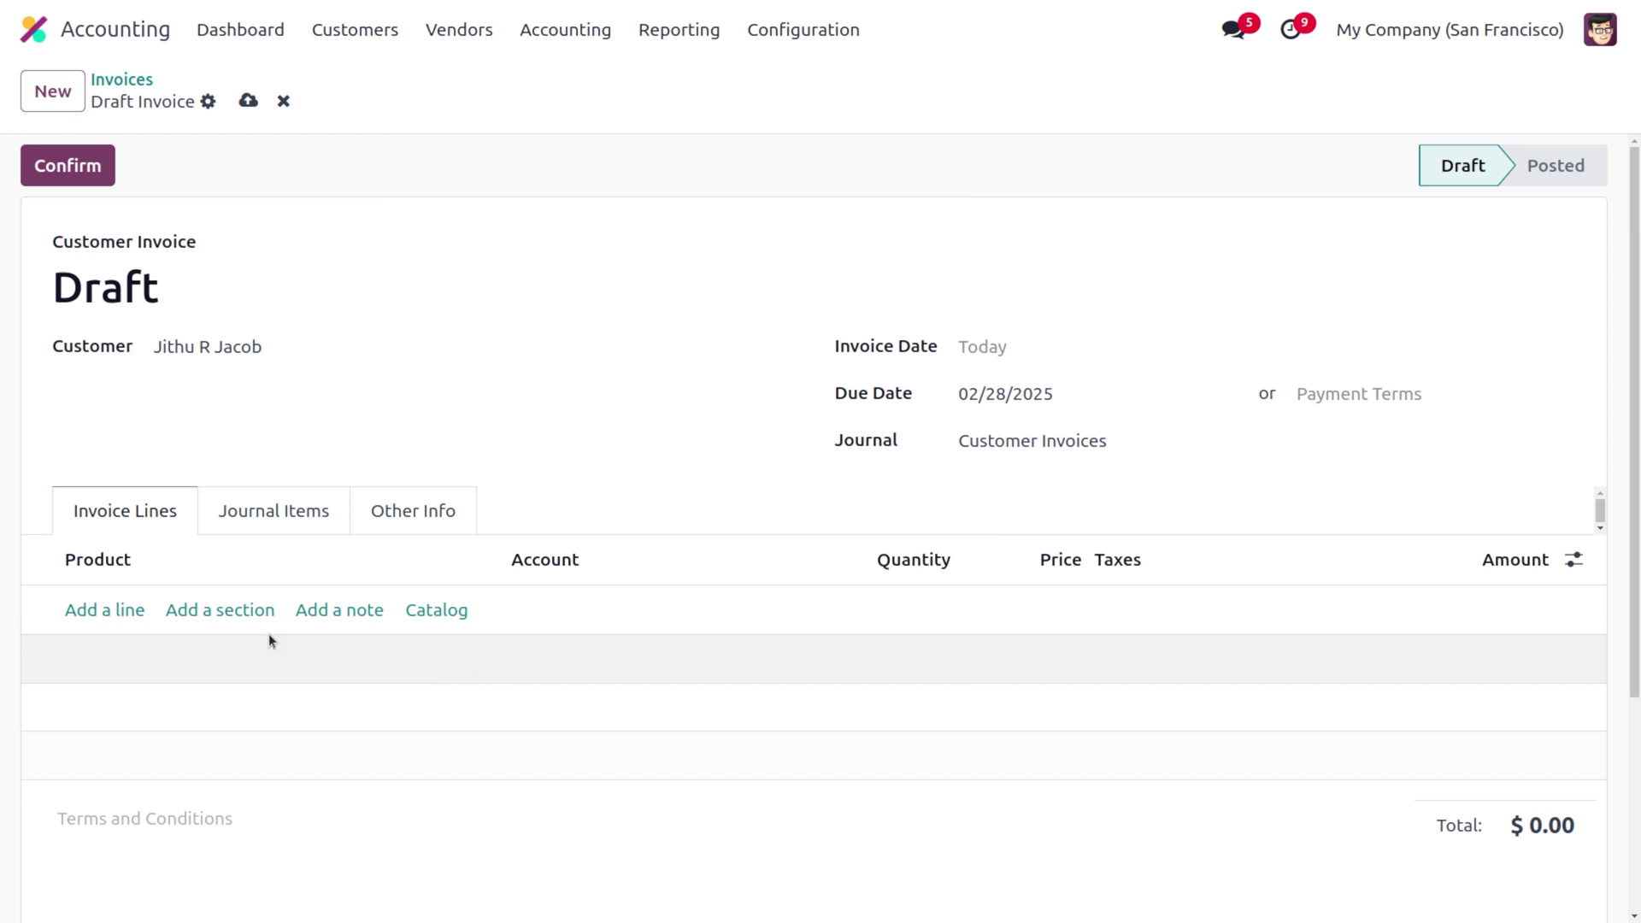
pyautogui.click(132, 609)
pyautogui.click(132, 608)
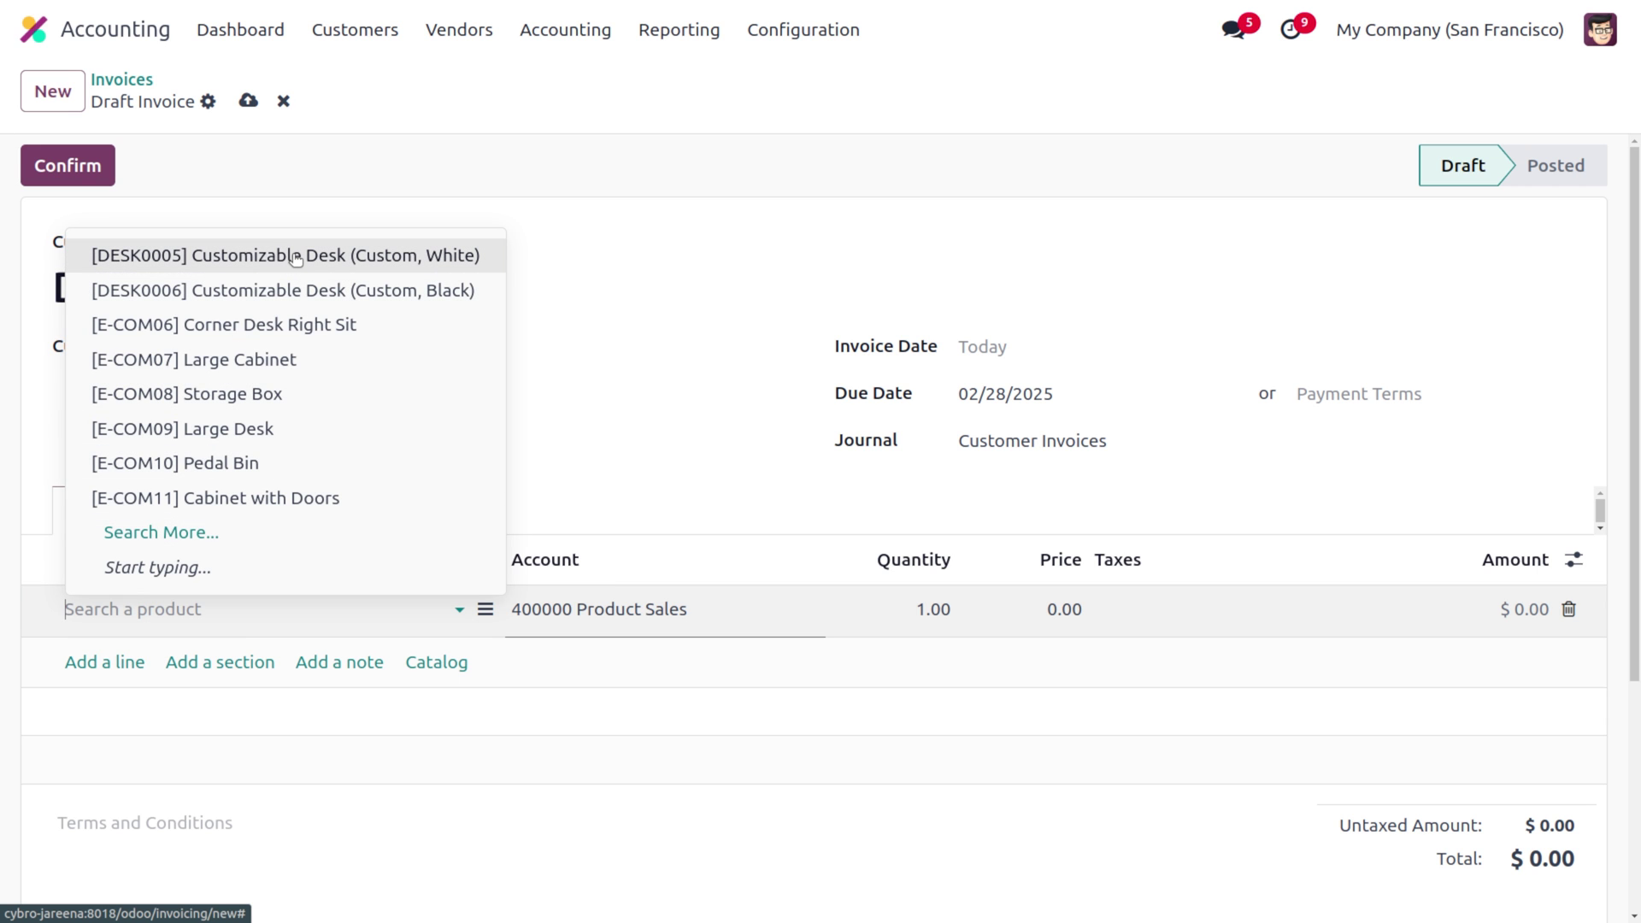
pyautogui.click(324, 321)
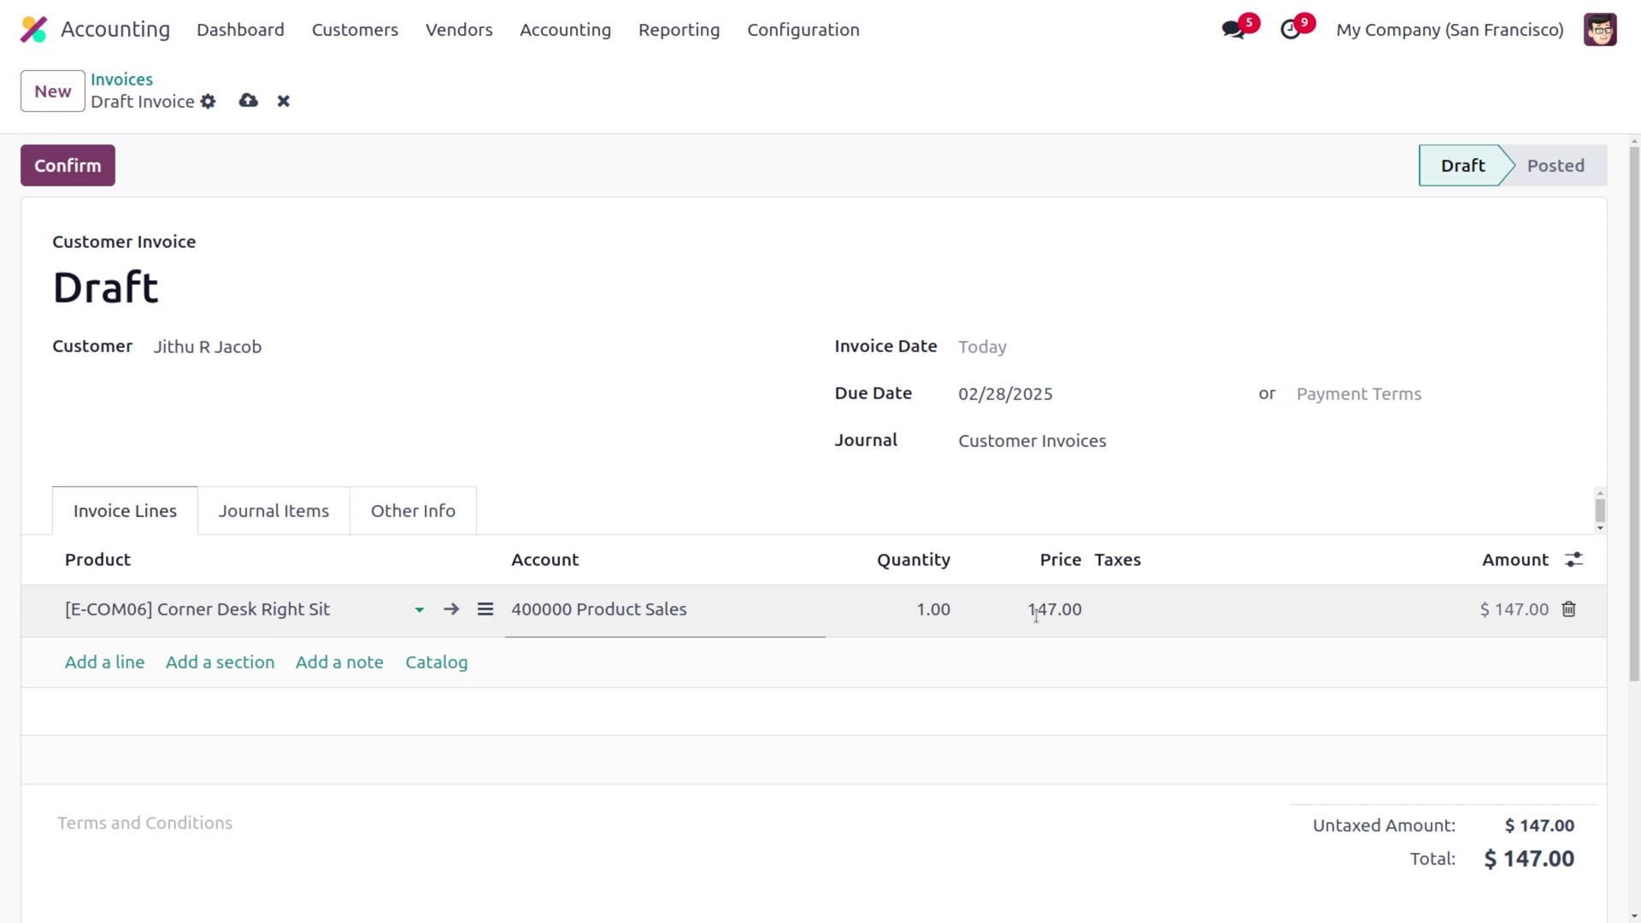
pyautogui.click(919, 609)
pyautogui.write('10')
pyautogui.click(1018, 776)
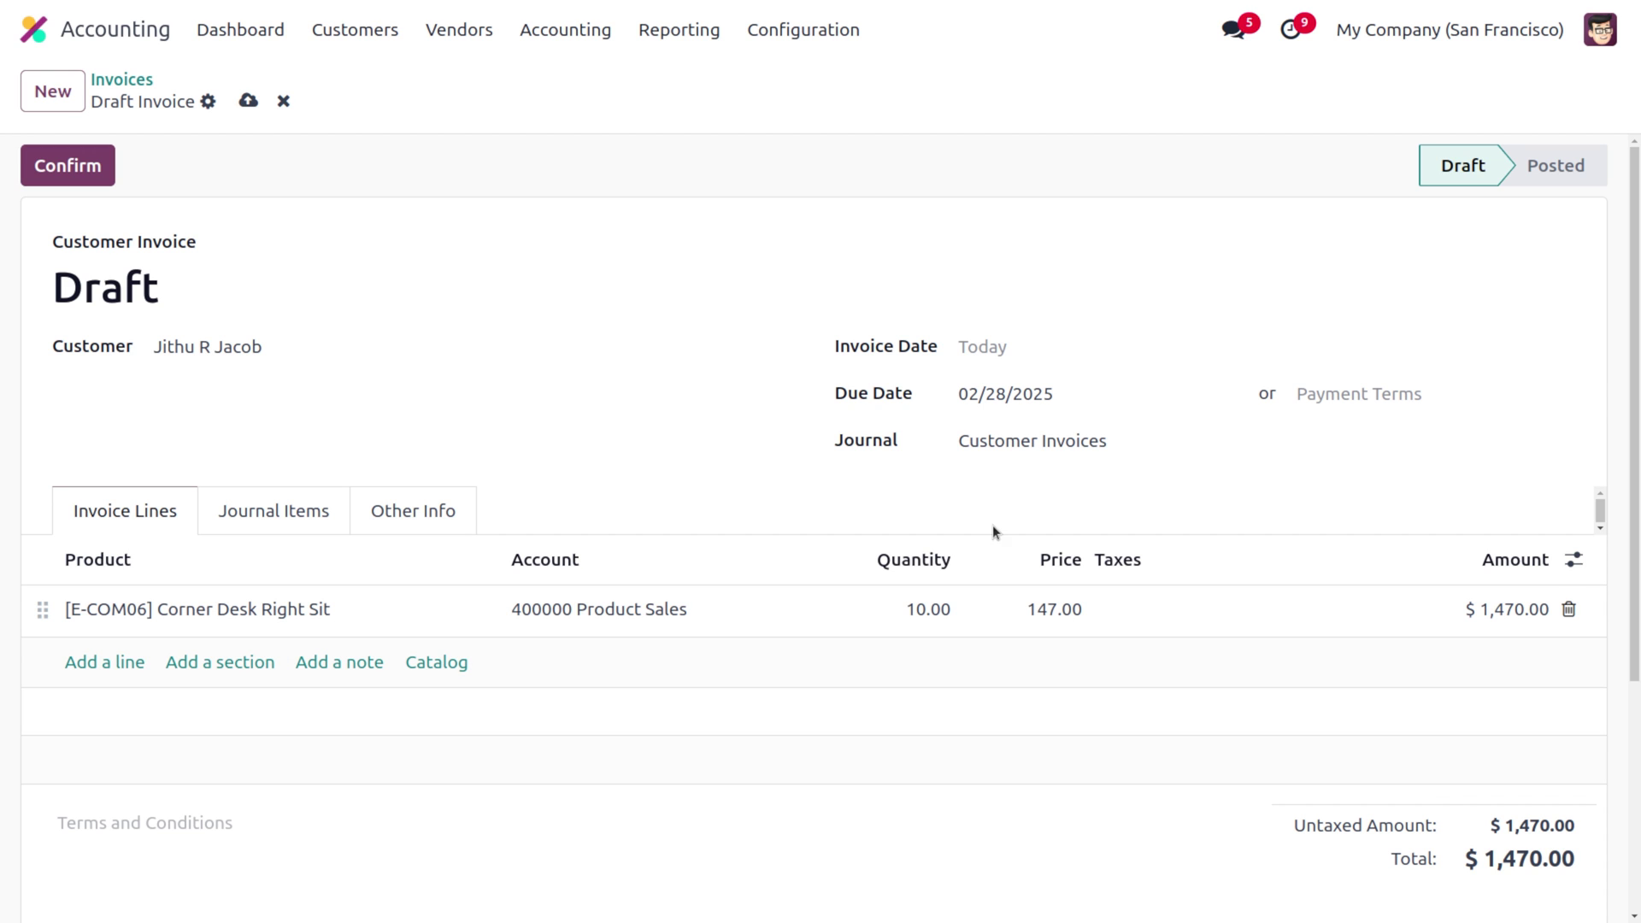
pyautogui.click(74, 167)
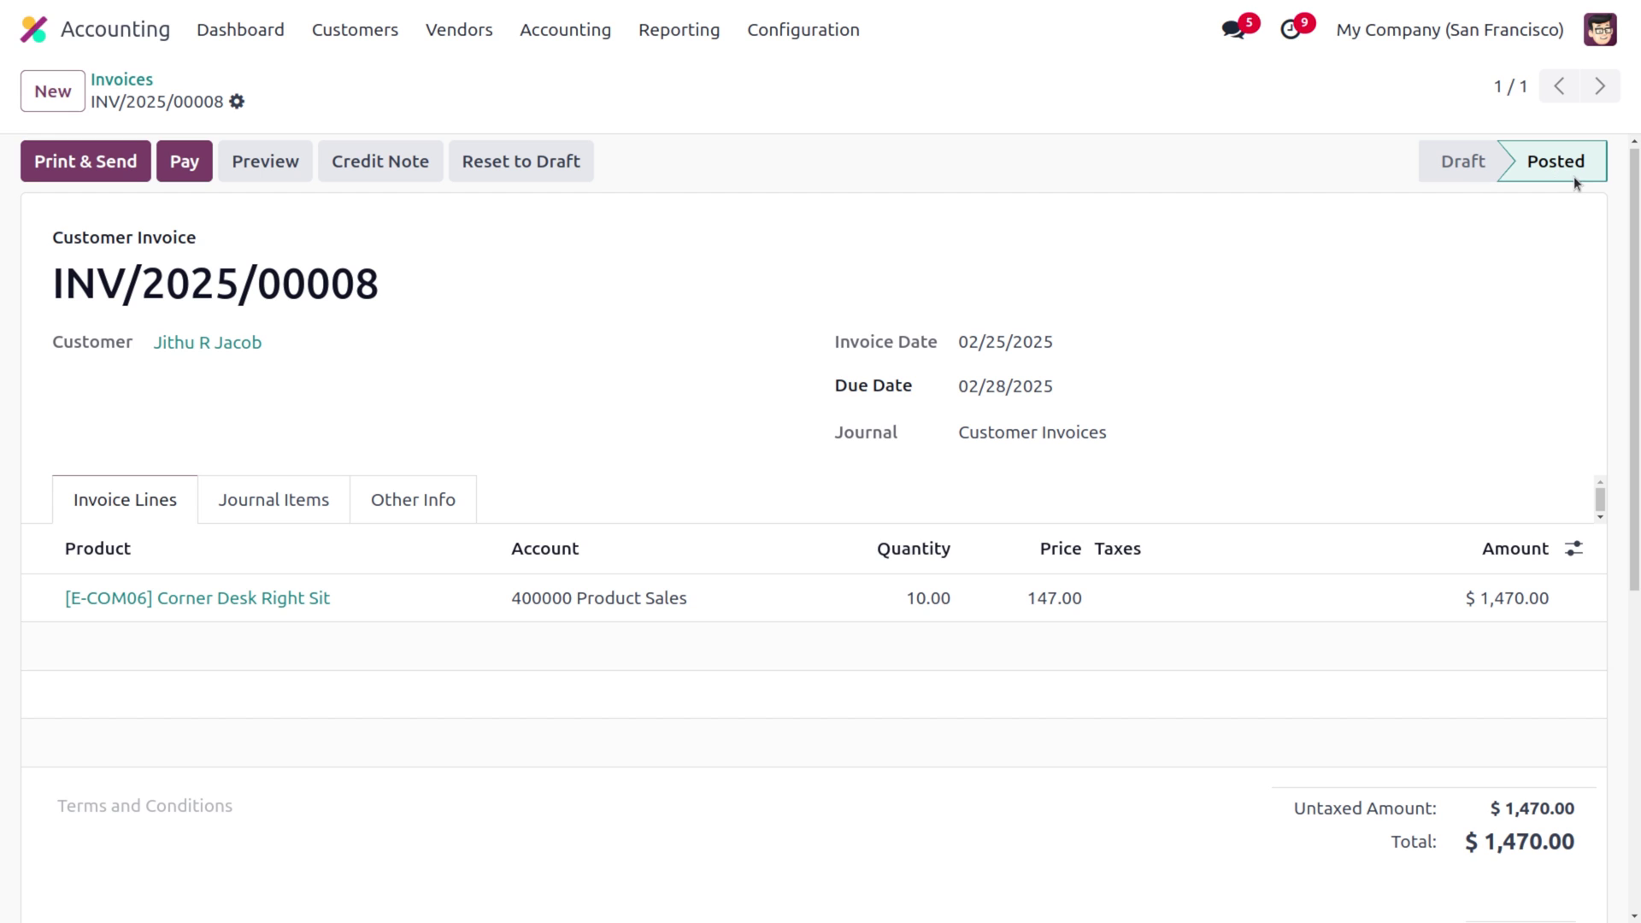
# - Open the General Ledger and unfold 121000 Account Receivable to see INV/2025/00008's $1,470.00 debit
pyautogui.click(671, 34)
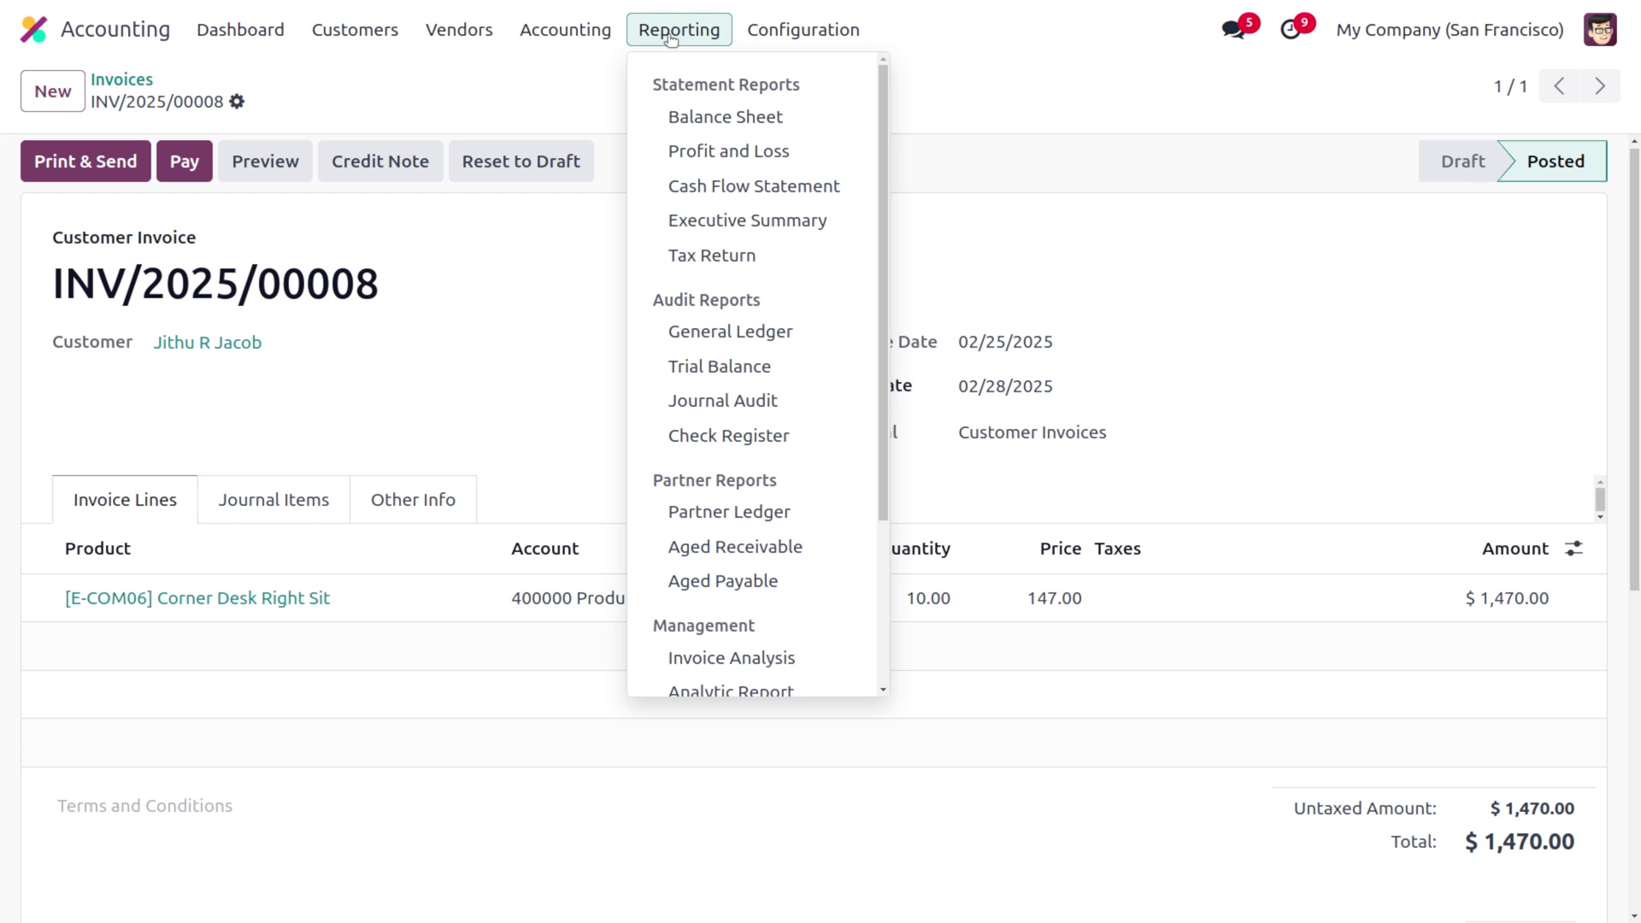
pyautogui.click(723, 320)
pyautogui.moveTo(543, 334)
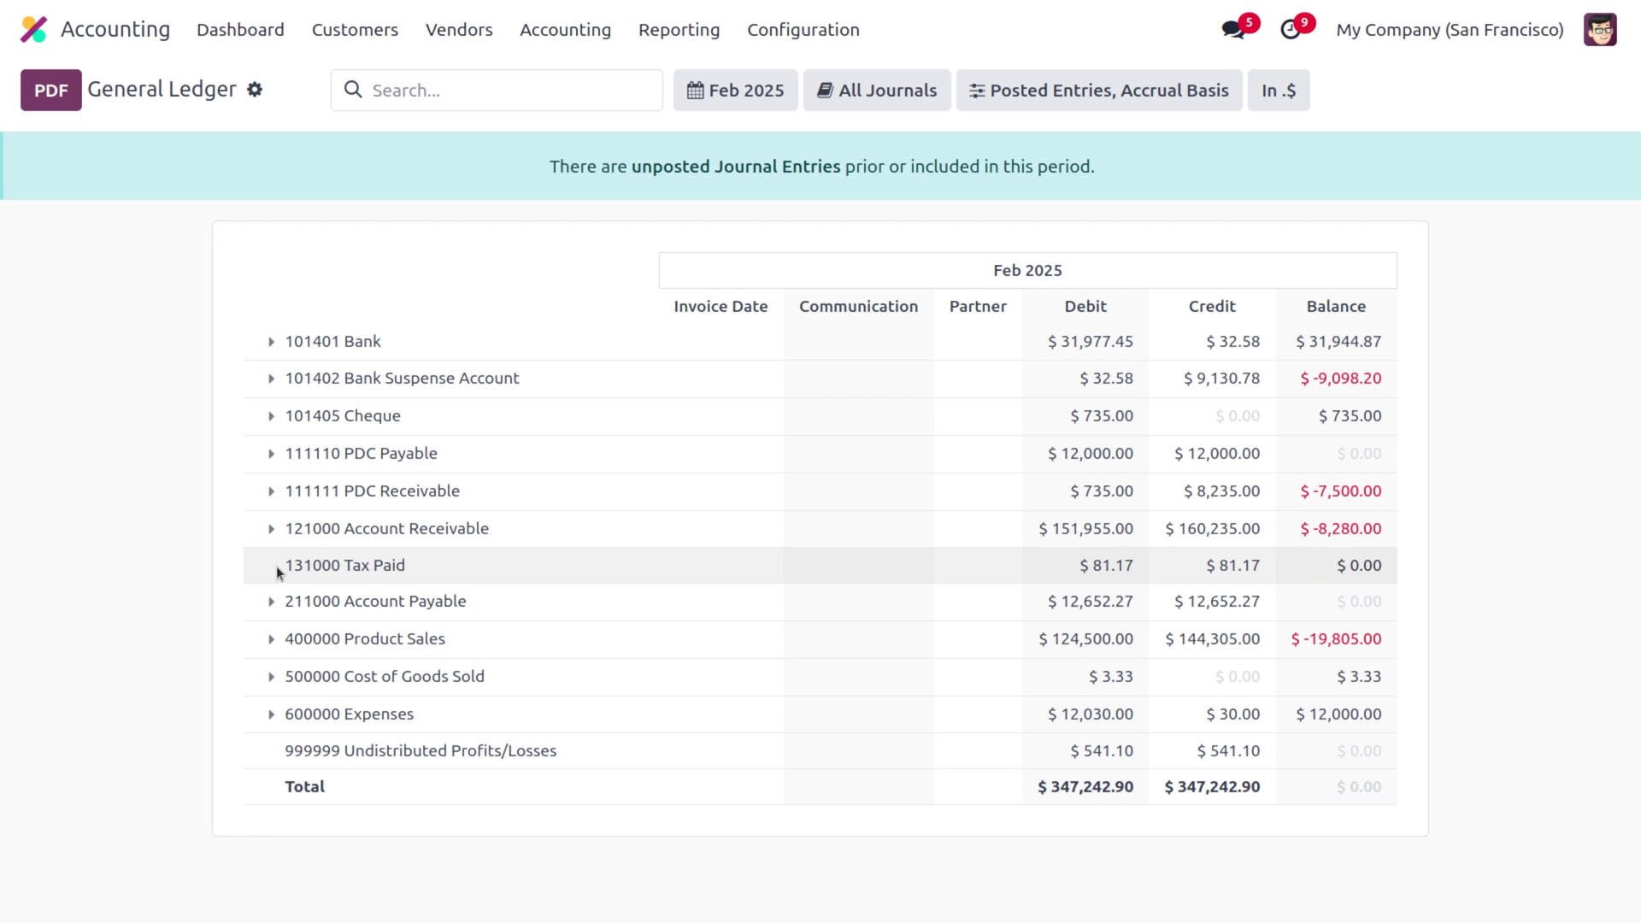
pyautogui.moveTo(313, 462)
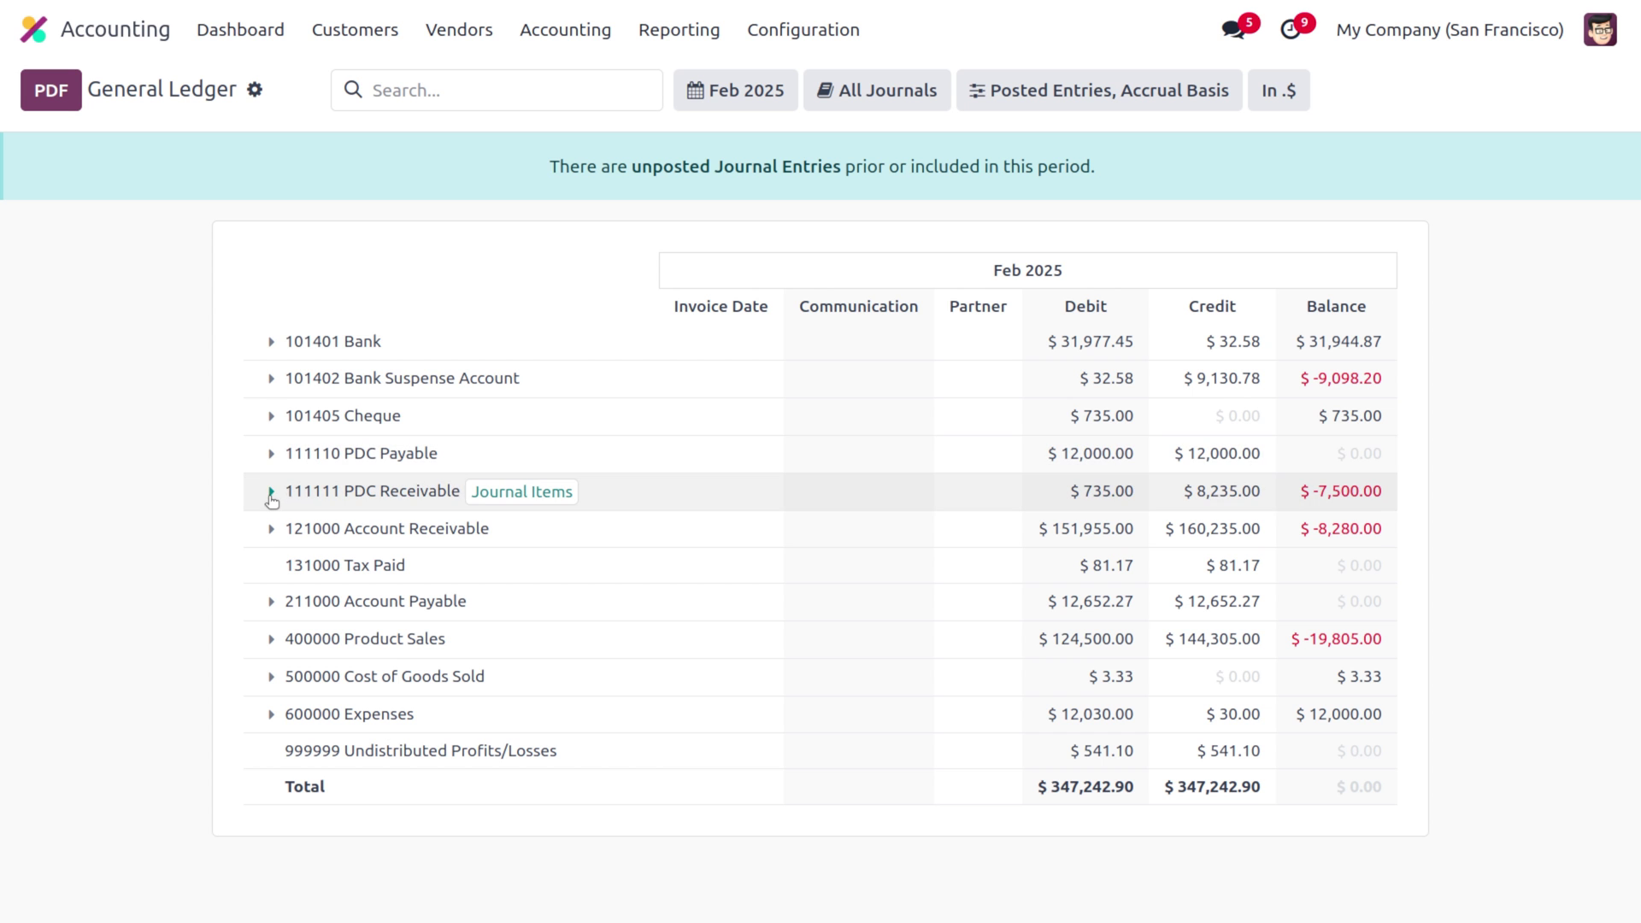
pyautogui.click(272, 528)
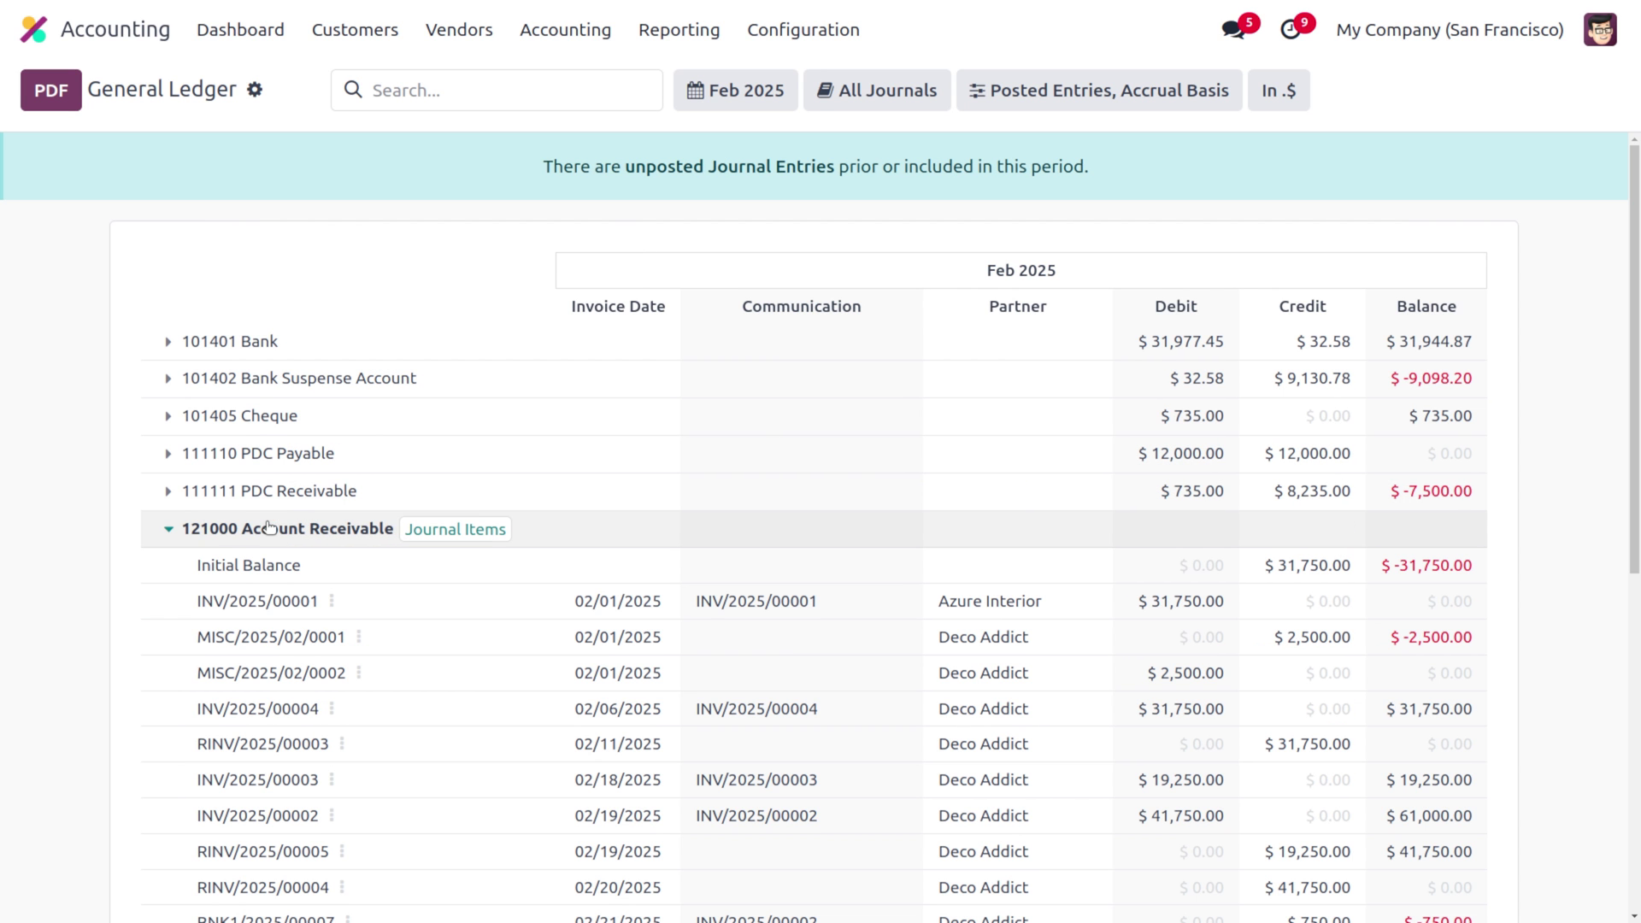
pyautogui.scroll(-4, 557, 509)
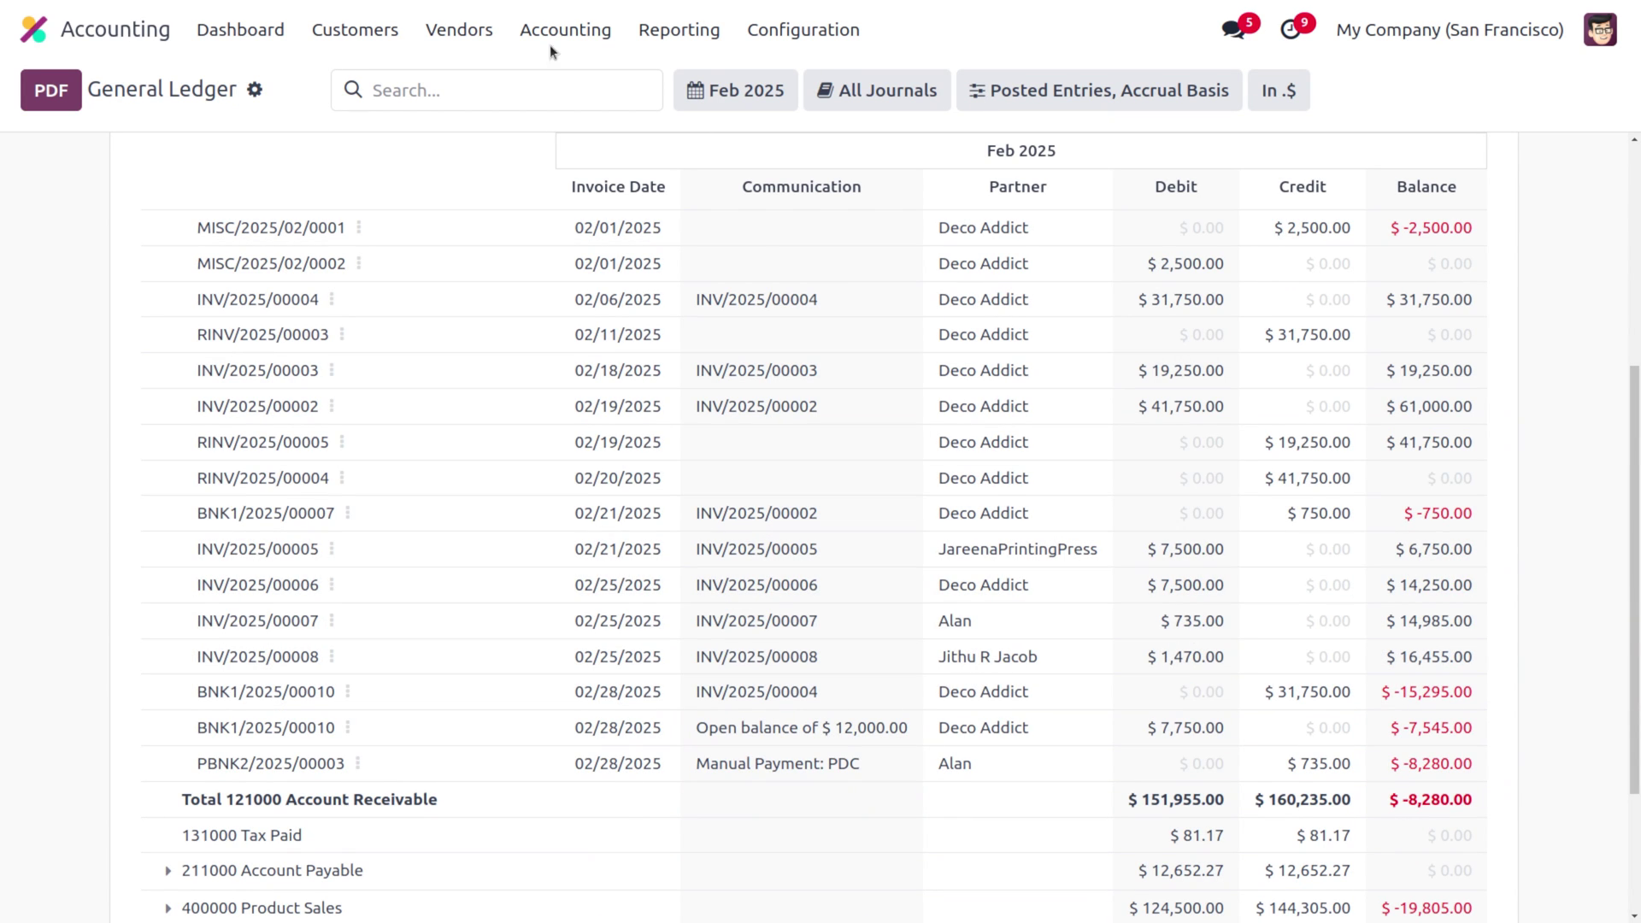
pyautogui.click(357, 33)
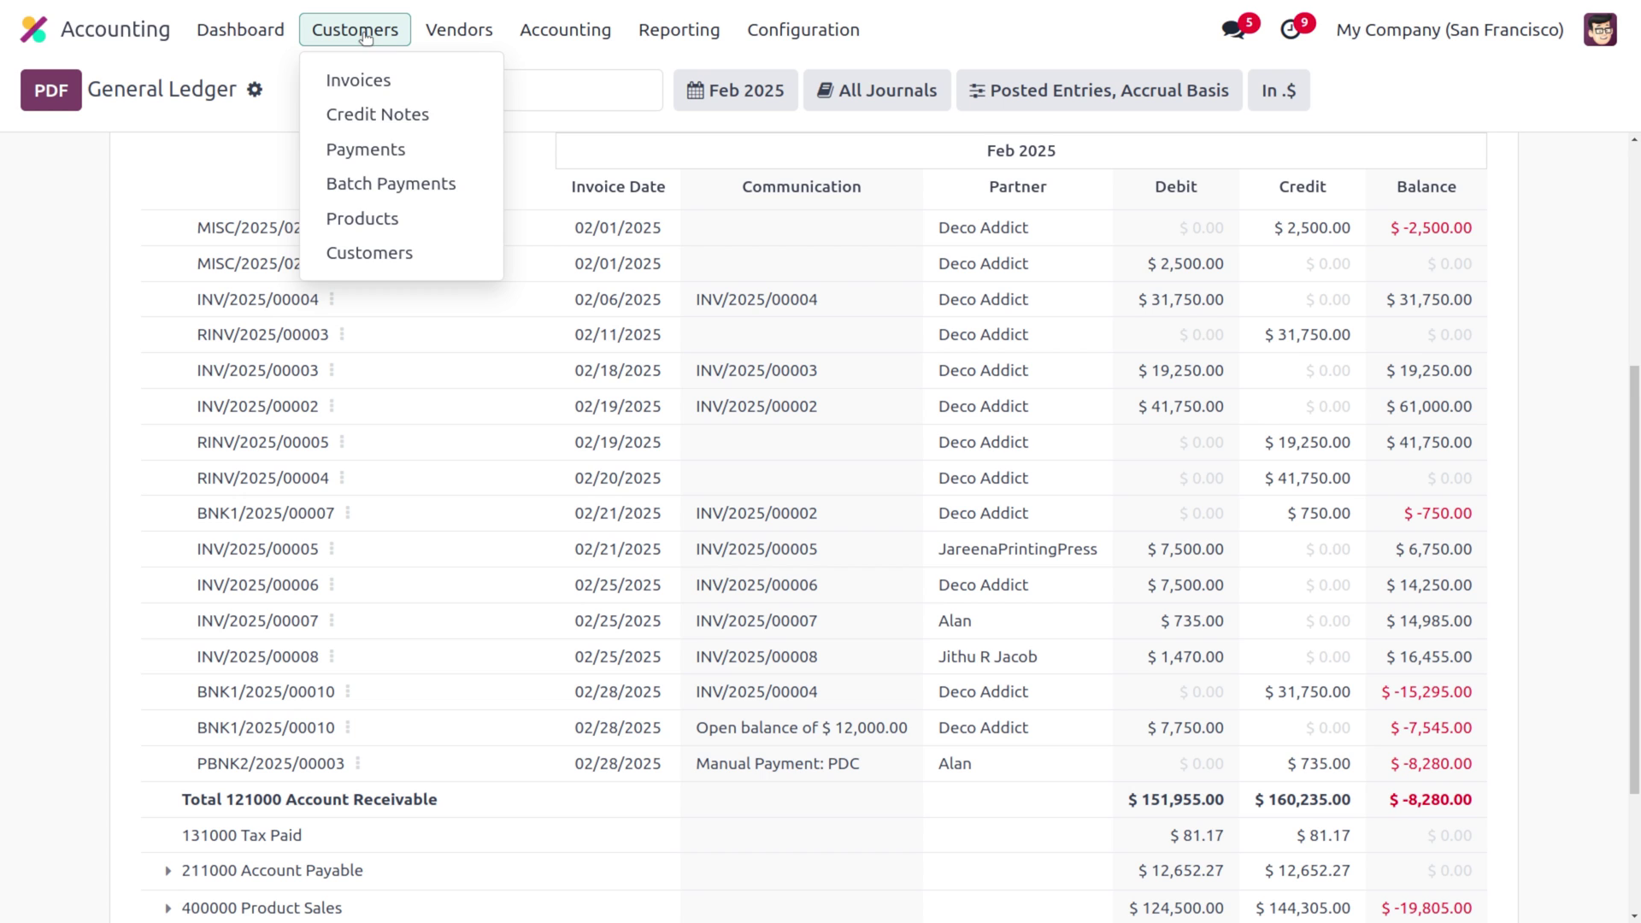
# - Start a blank payment from the Customers > Payments list
pyautogui.click(372, 151)
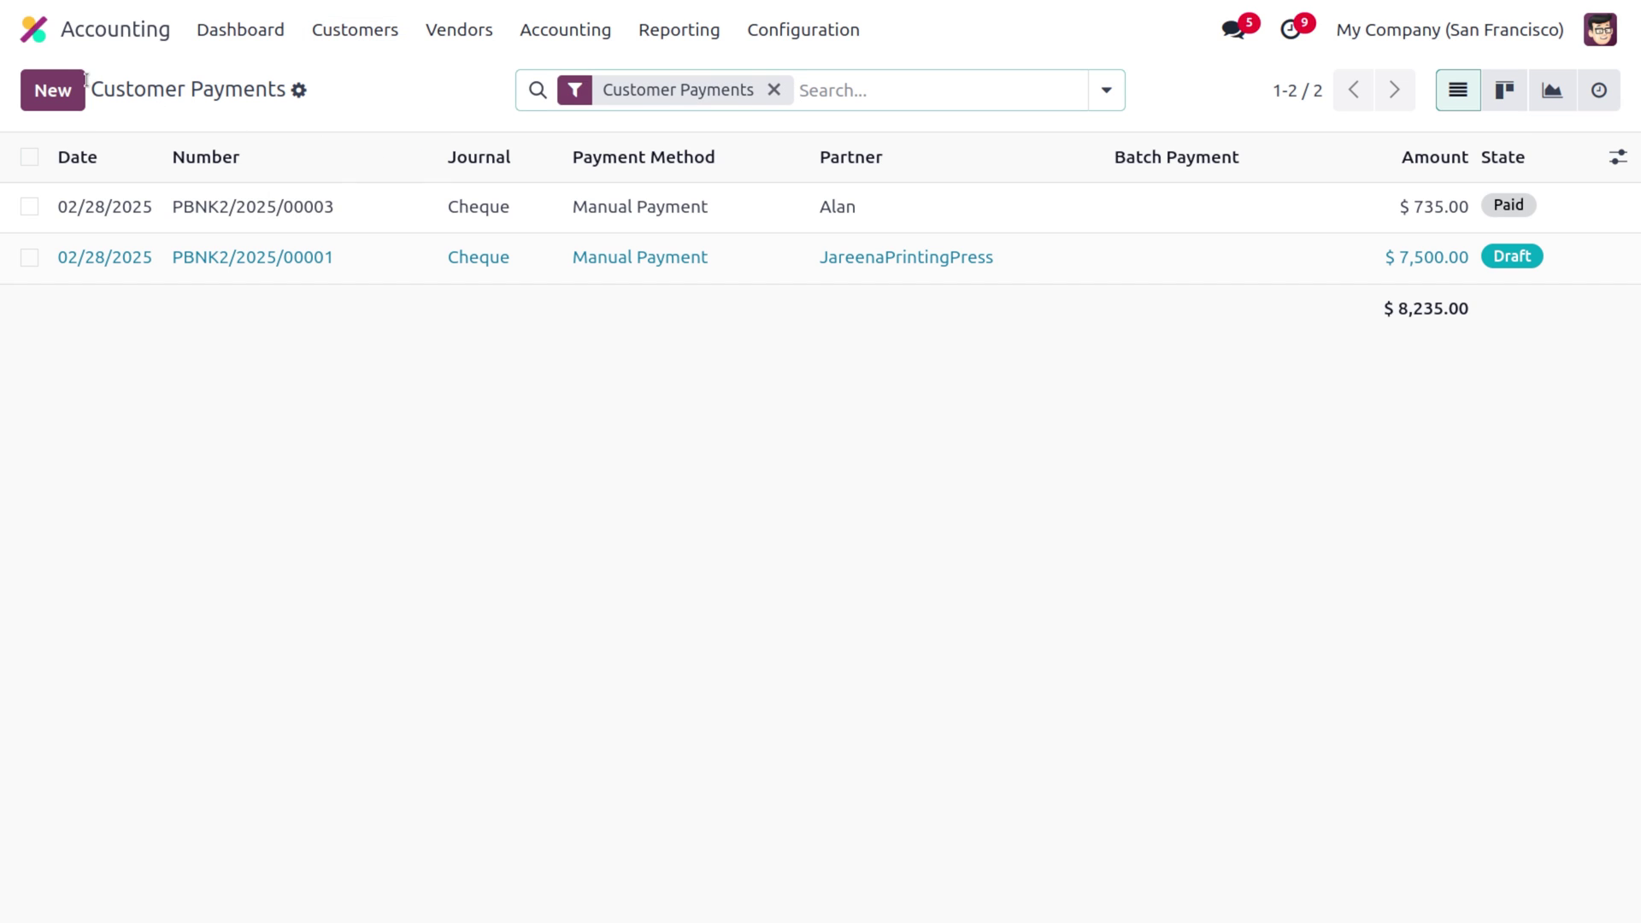
pyautogui.click(52, 90)
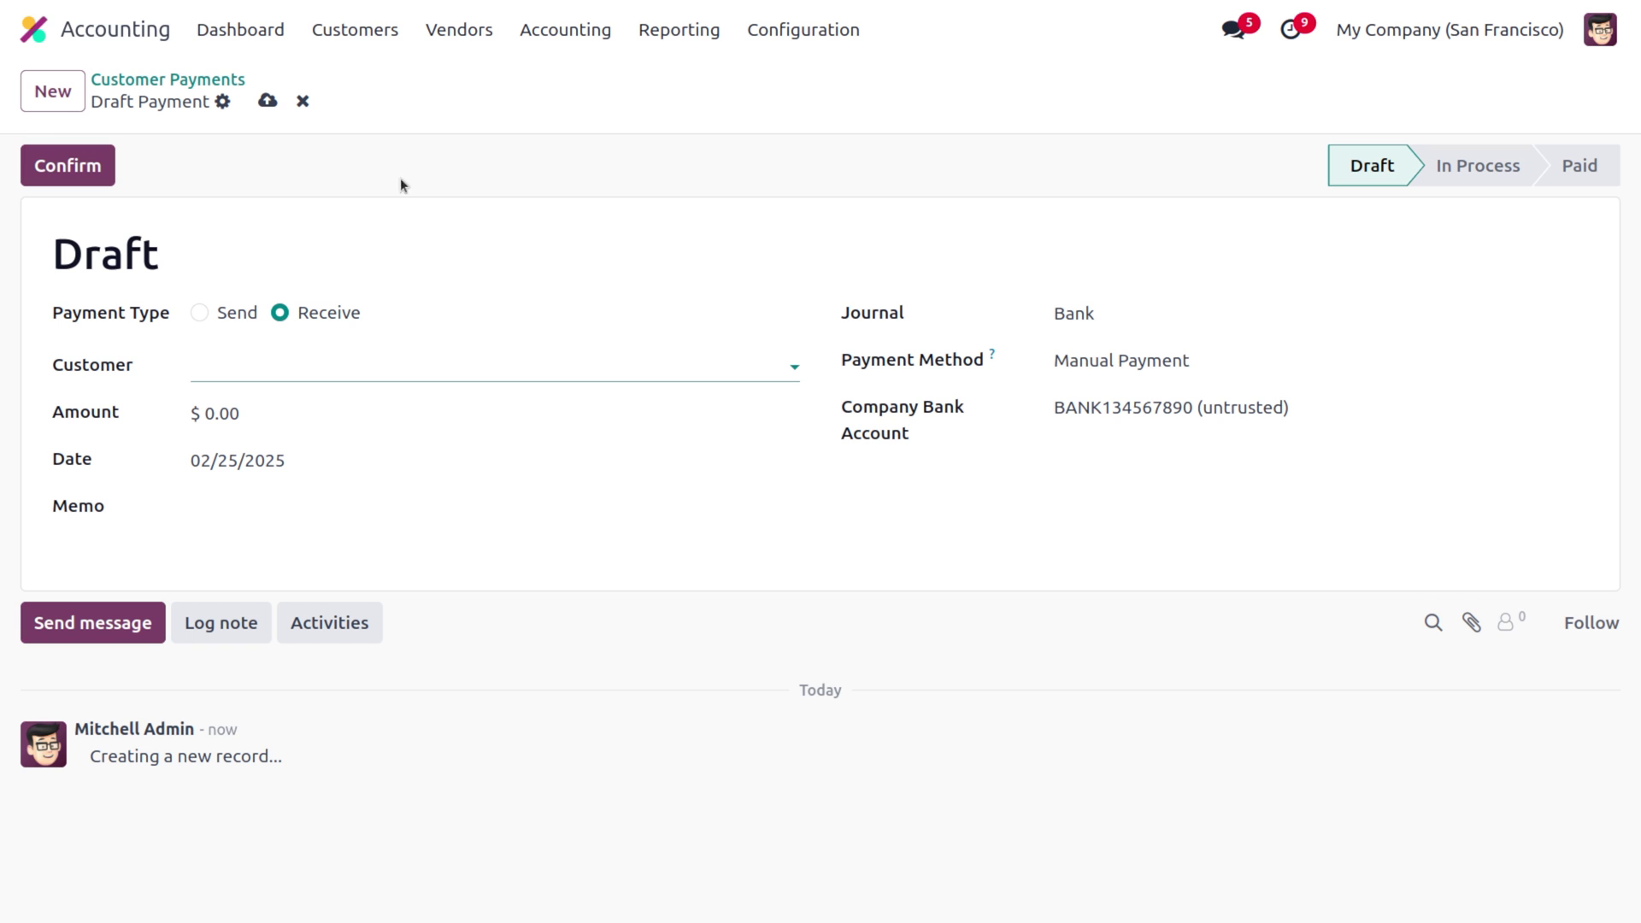
# - Choose the newly created customer and set the payment amount to 1,470.00
pyautogui.click(295, 361)
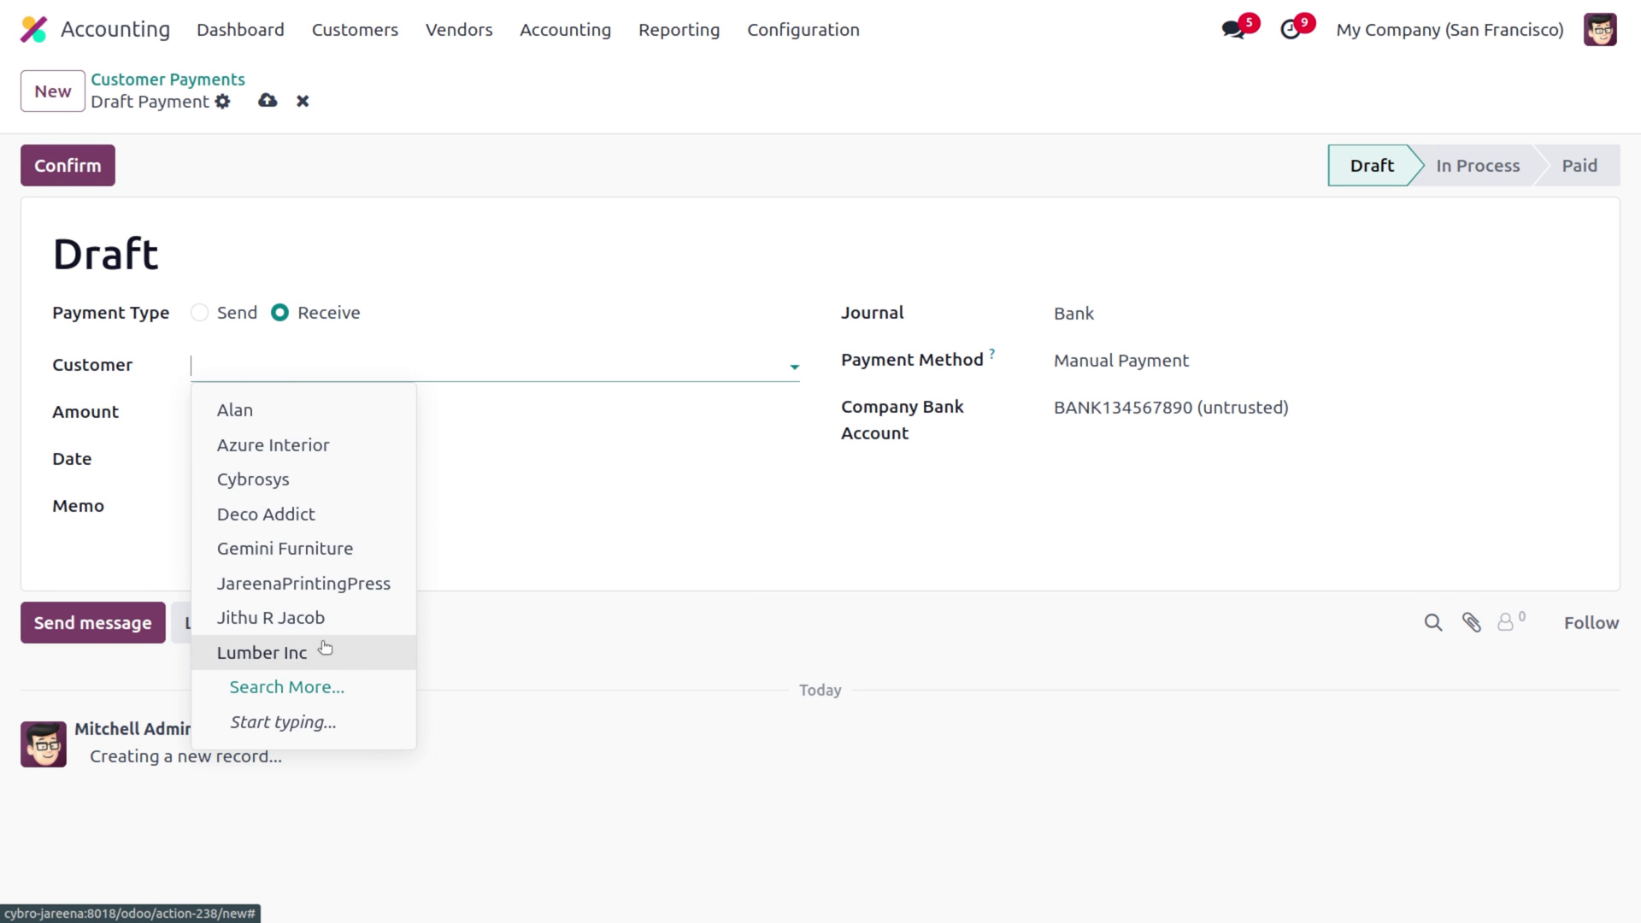
pyautogui.click(313, 617)
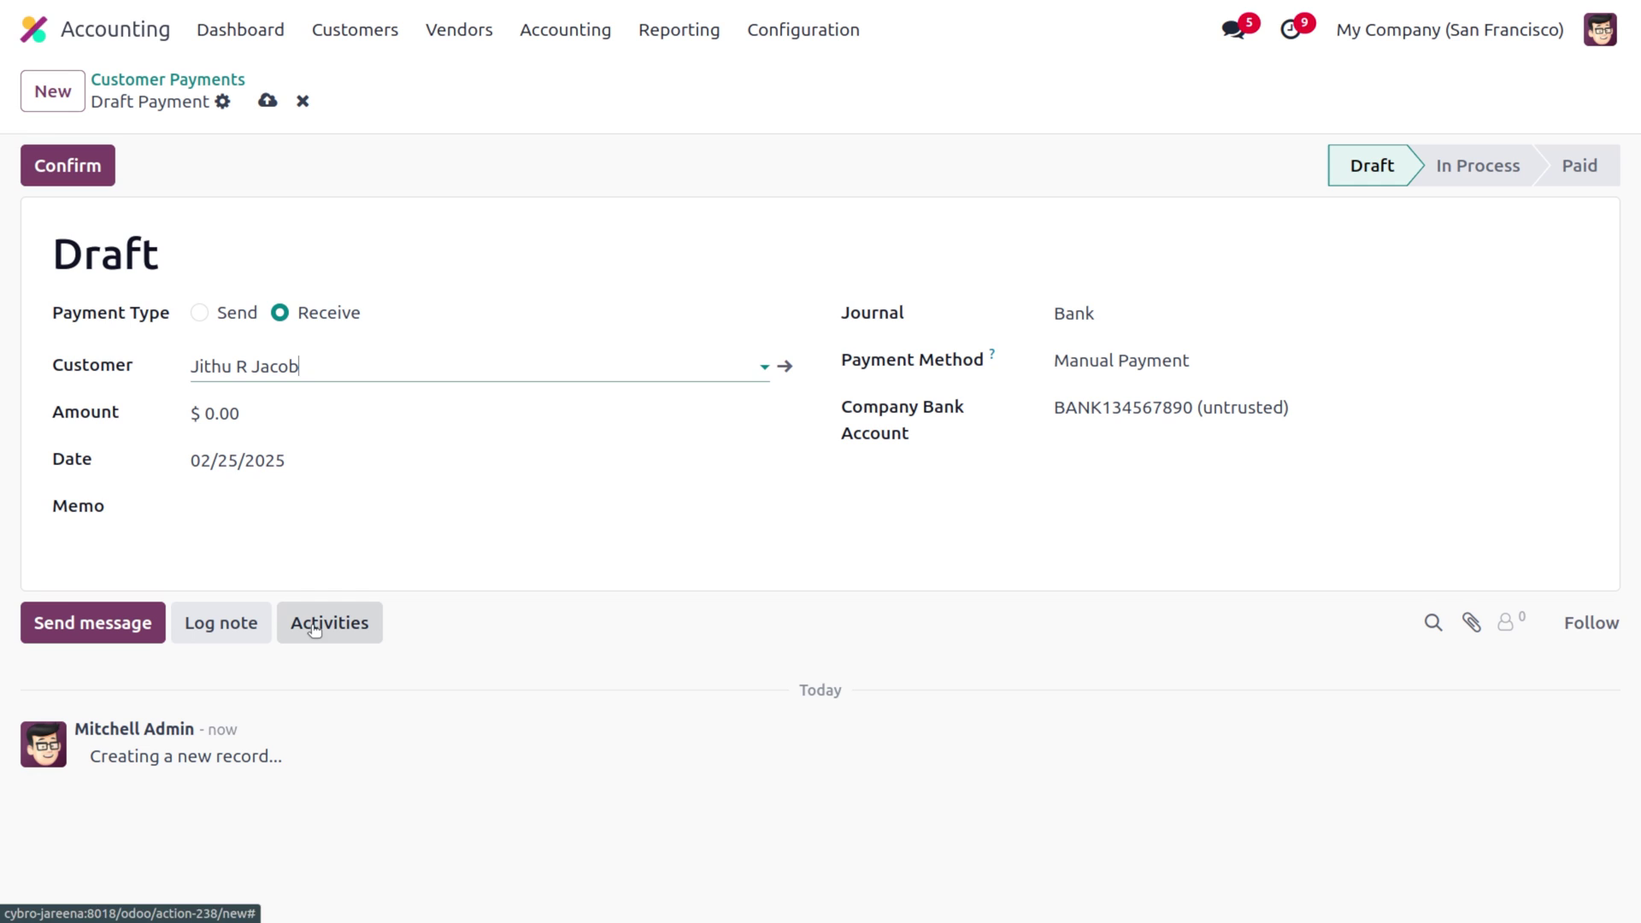
pyautogui.click(255, 416)
pyautogui.press('BackSpace')
pyautogui.write('1470')
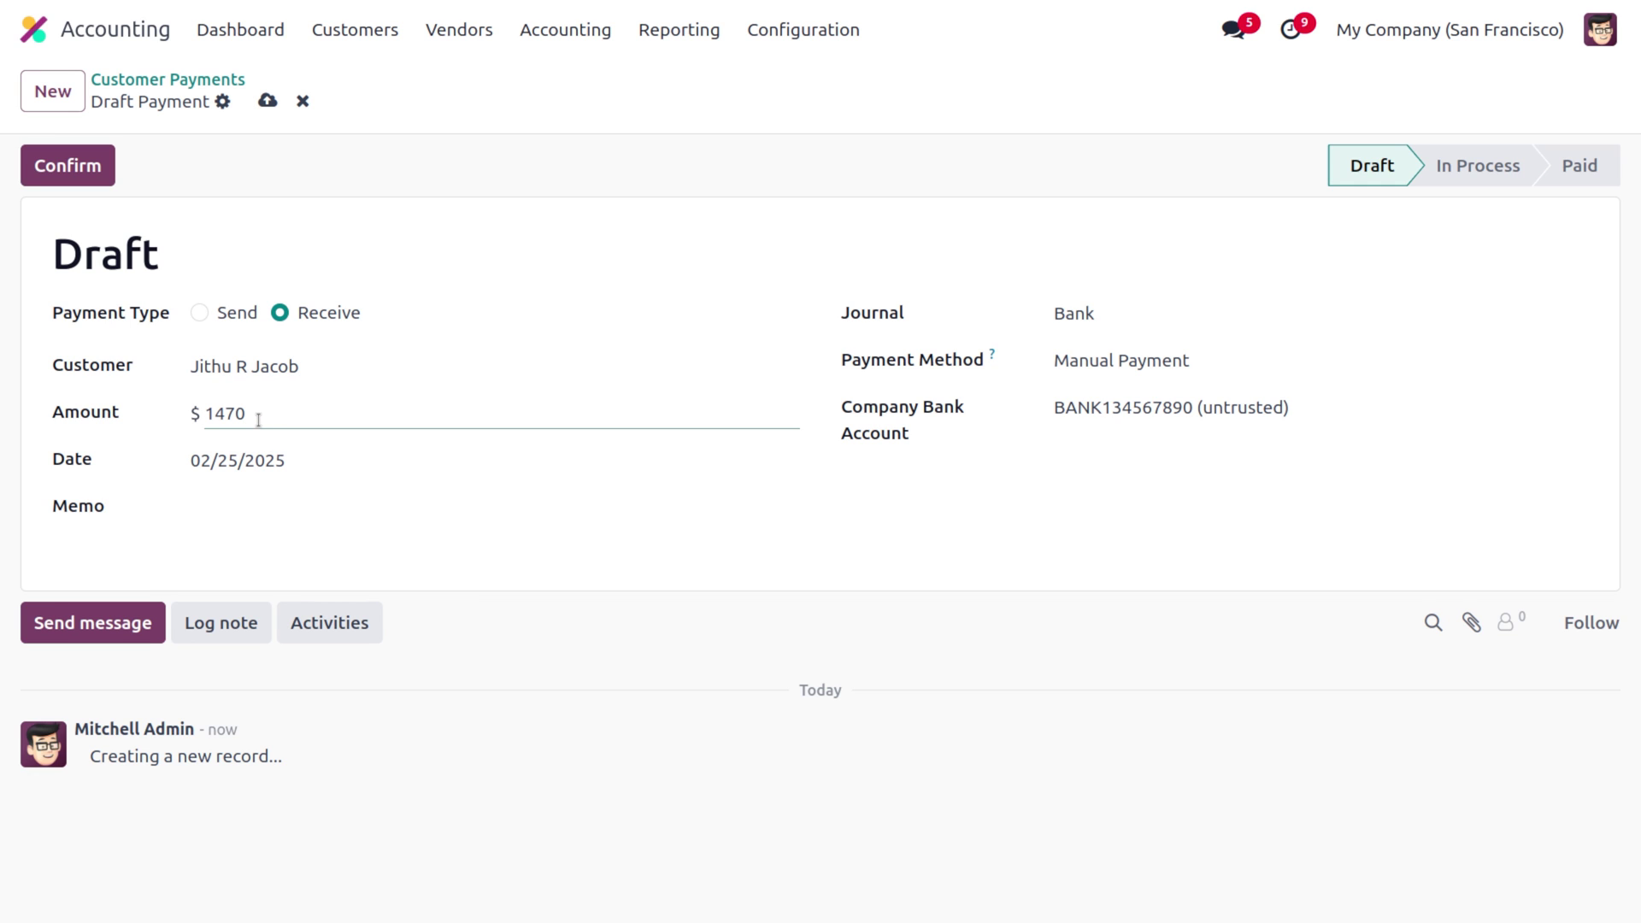
pyautogui.click(273, 475)
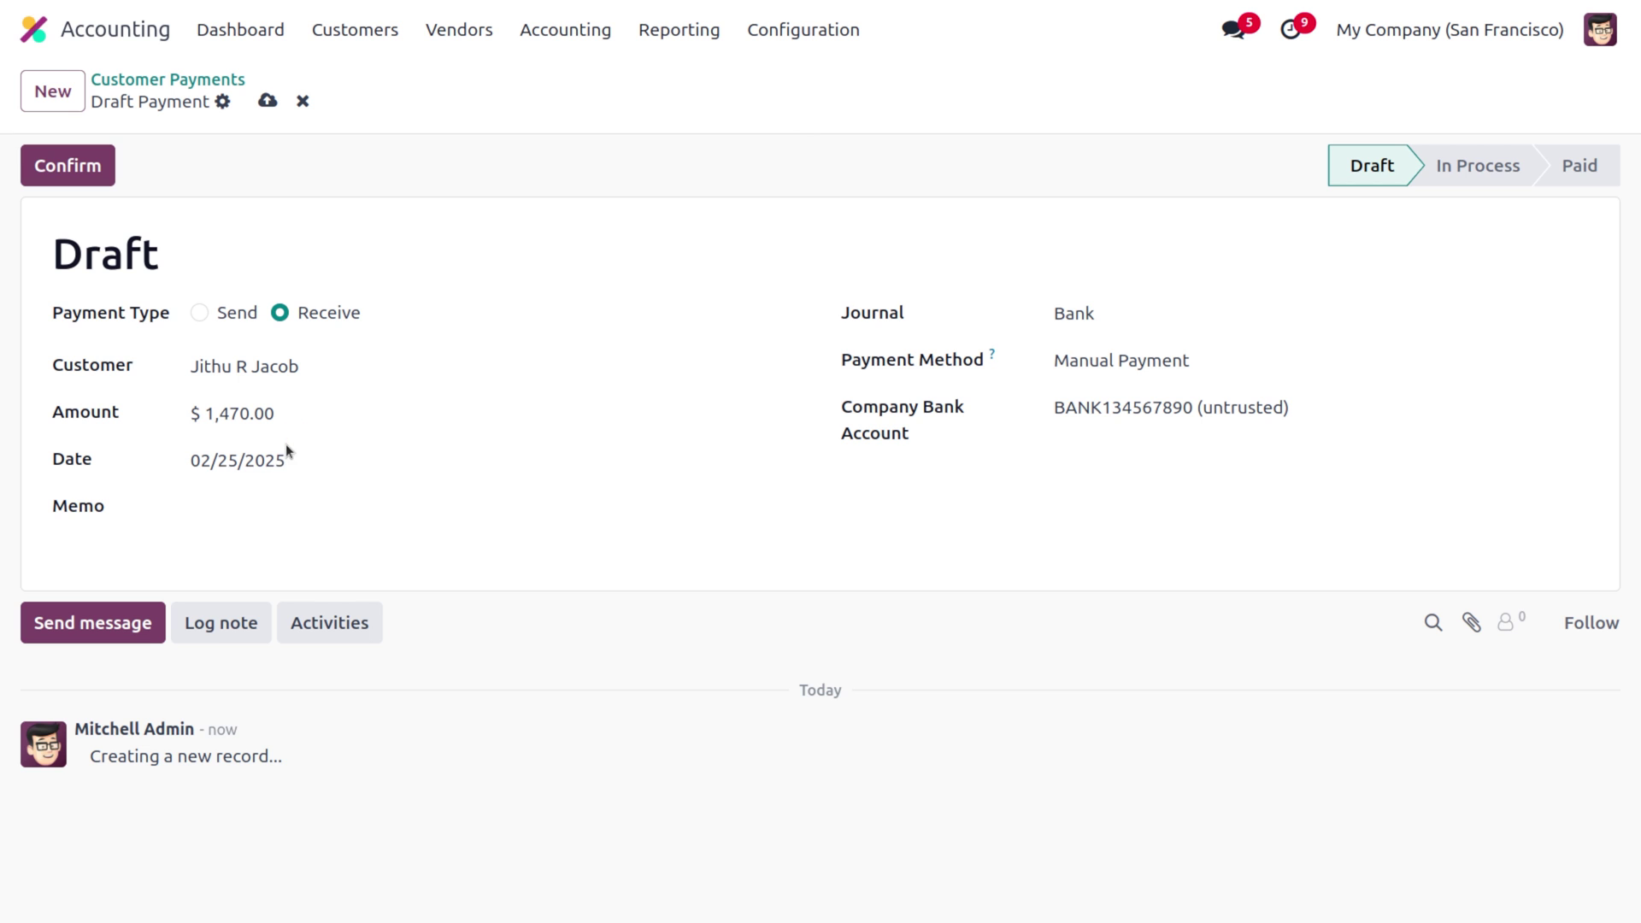
# - Date the payment 02/28/2025, add memo 'PDC', use the Cheque journal, and save
pyautogui.click(291, 462)
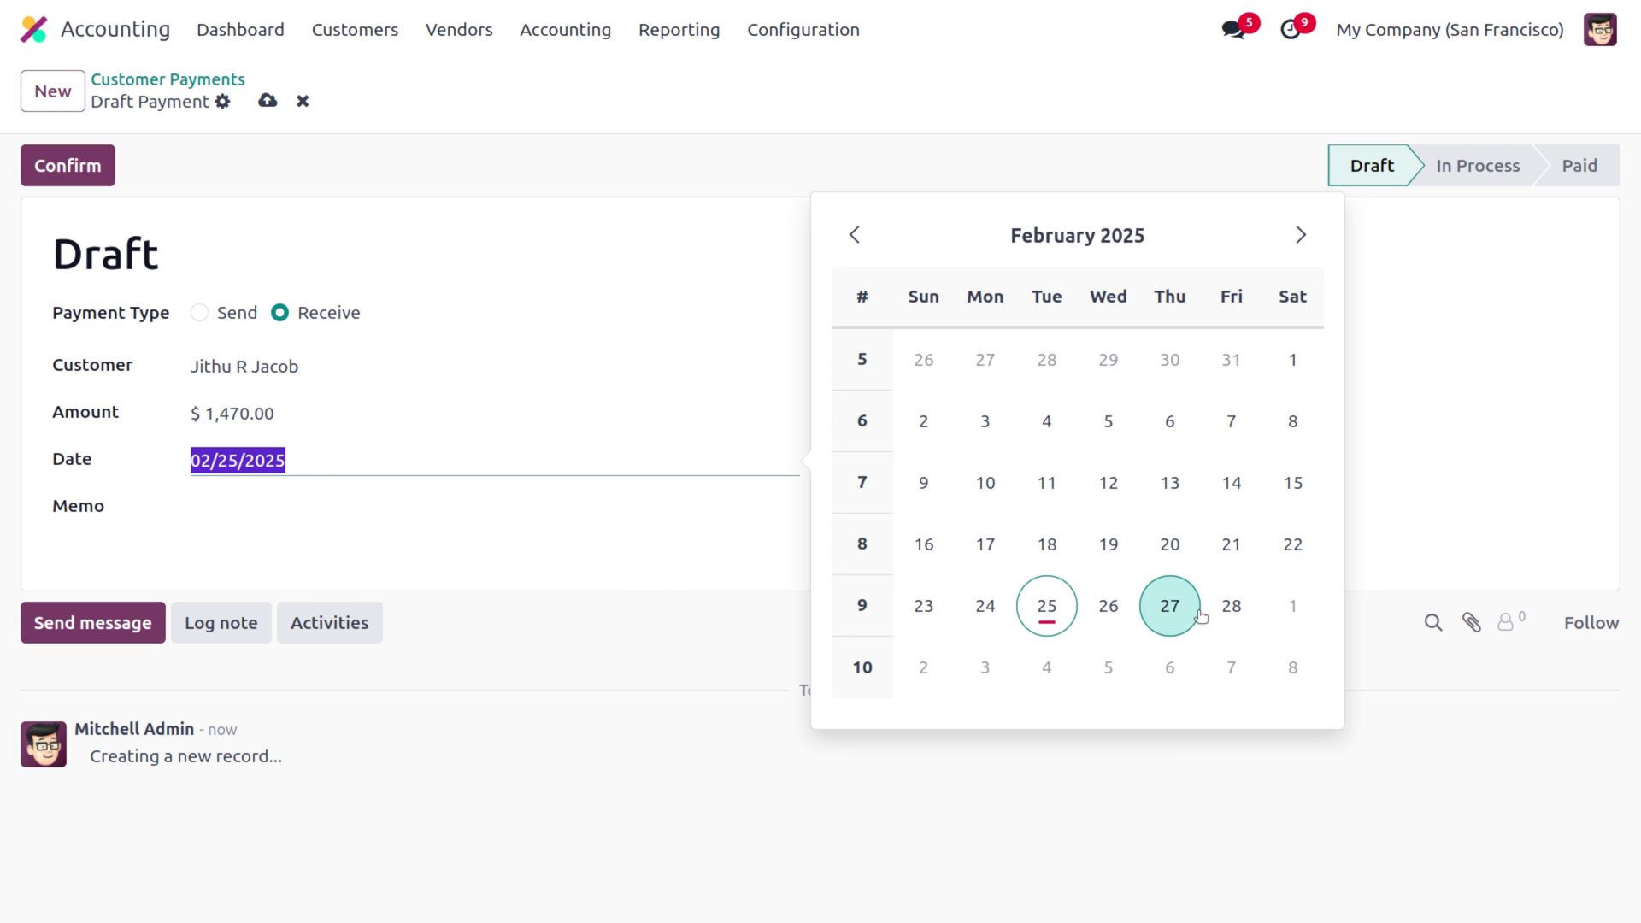
pyautogui.click(1229, 608)
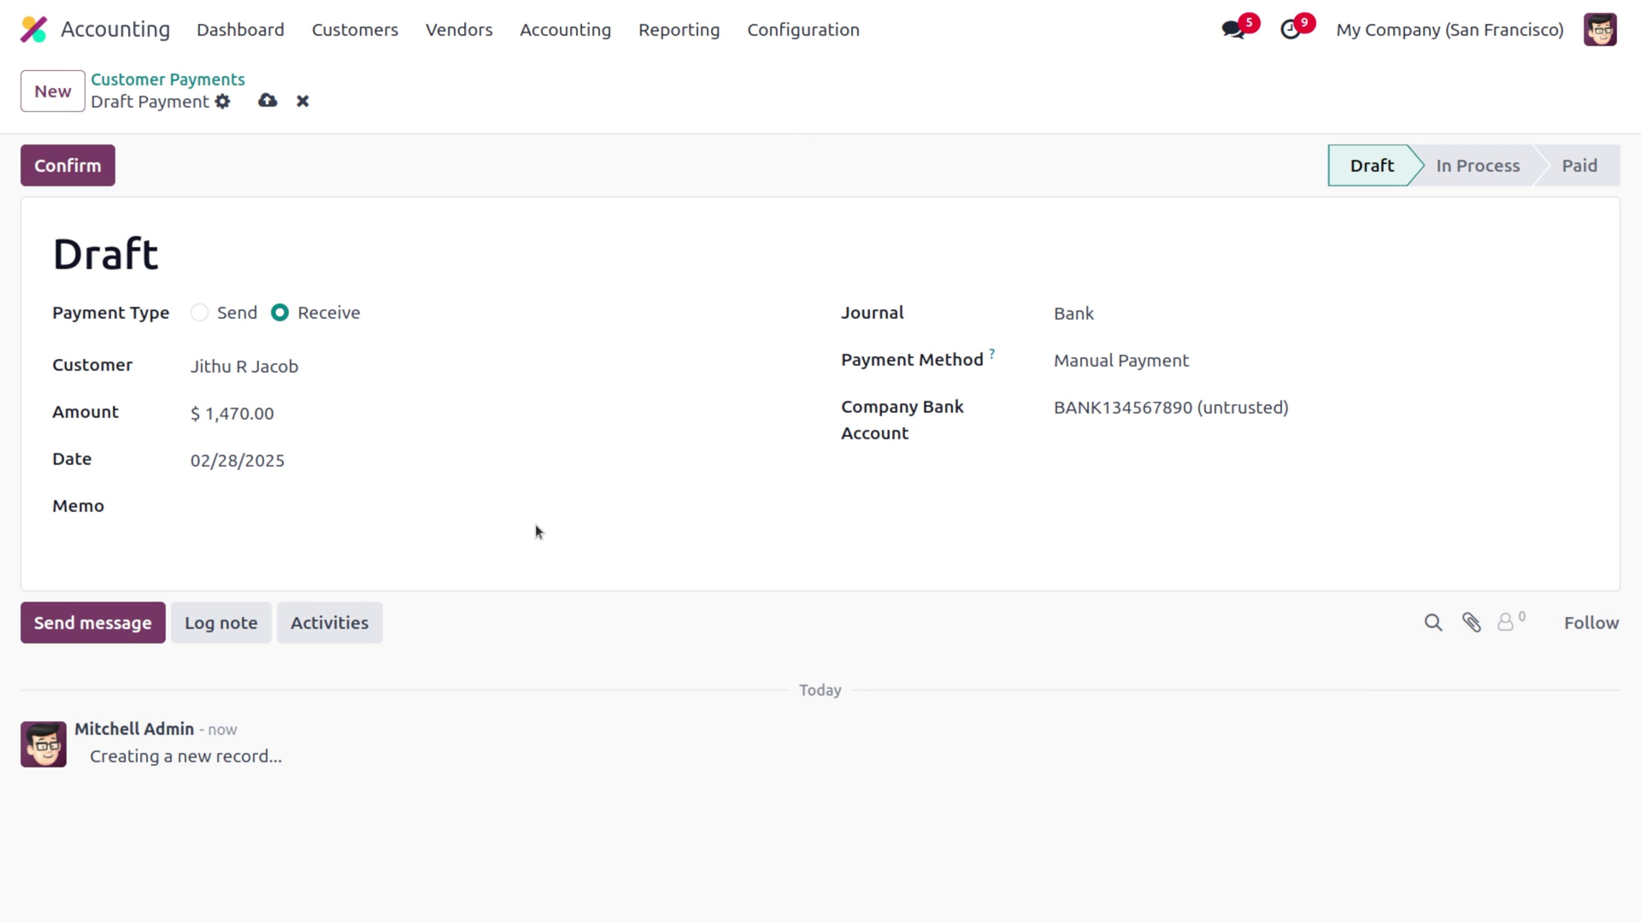
pyautogui.click(344, 496)
pyautogui.write('PDC')
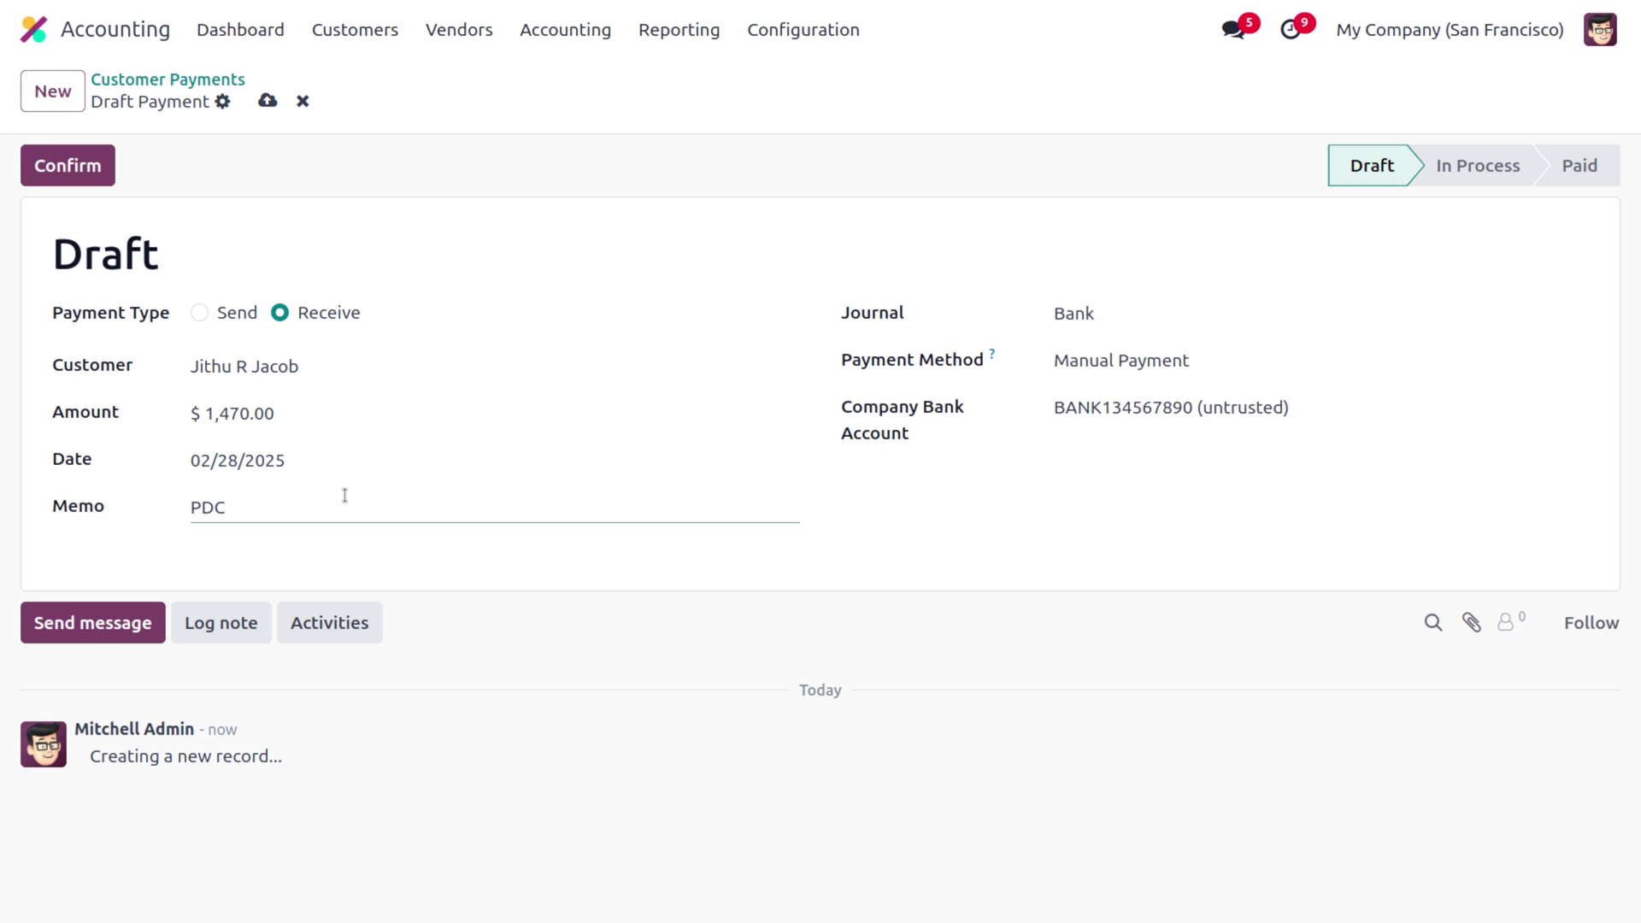
pyautogui.click(1097, 311)
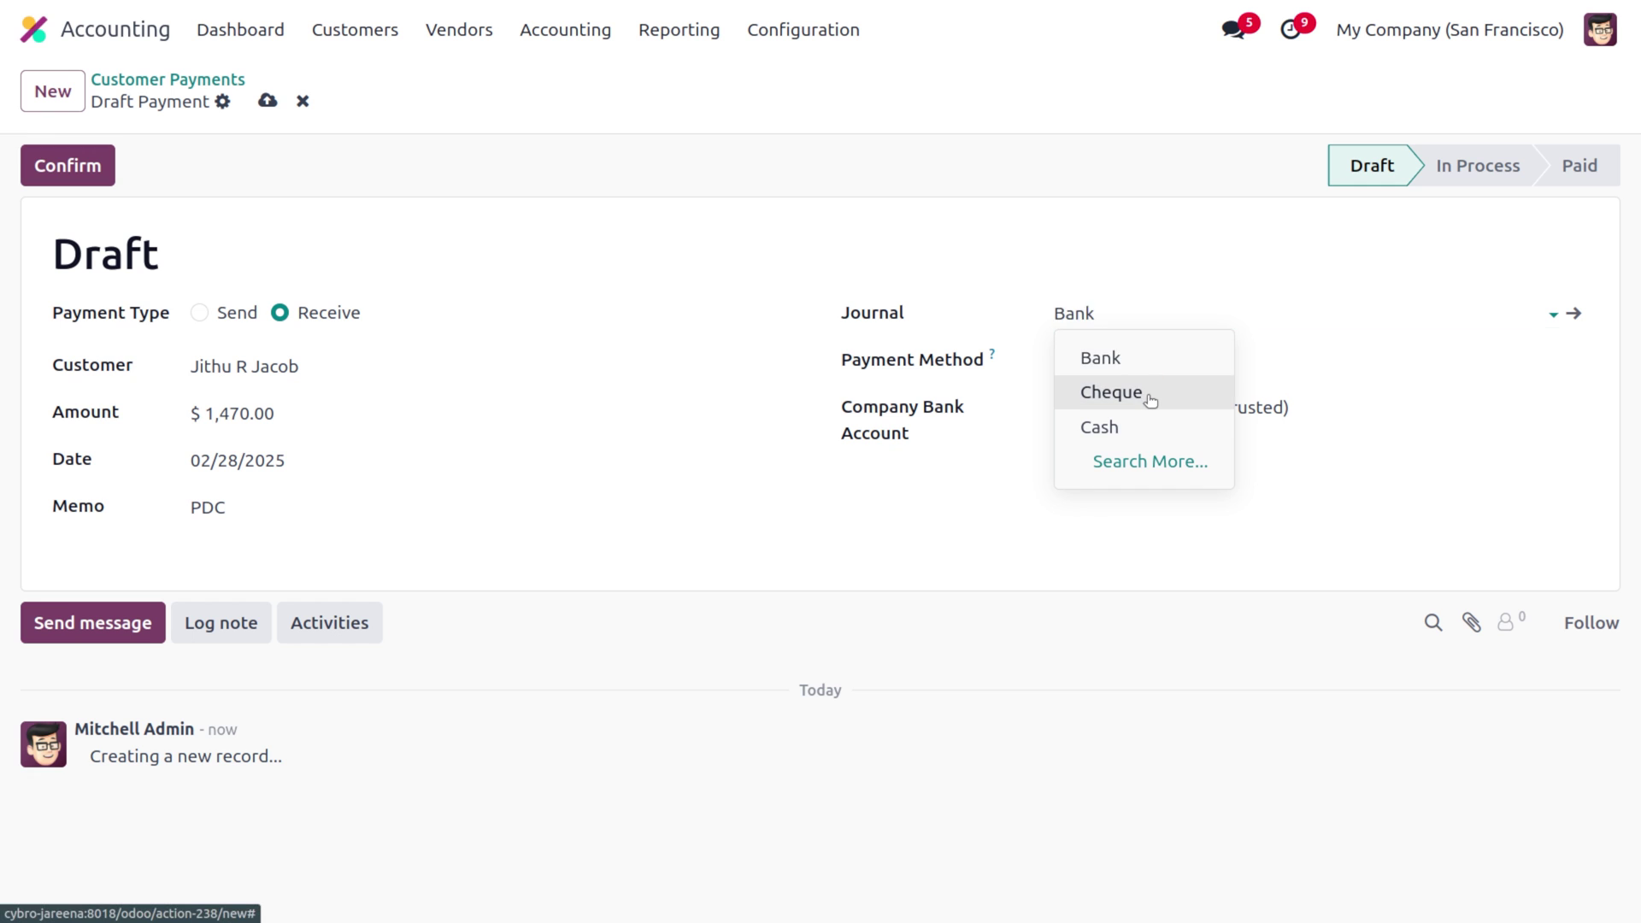
pyautogui.click(1148, 394)
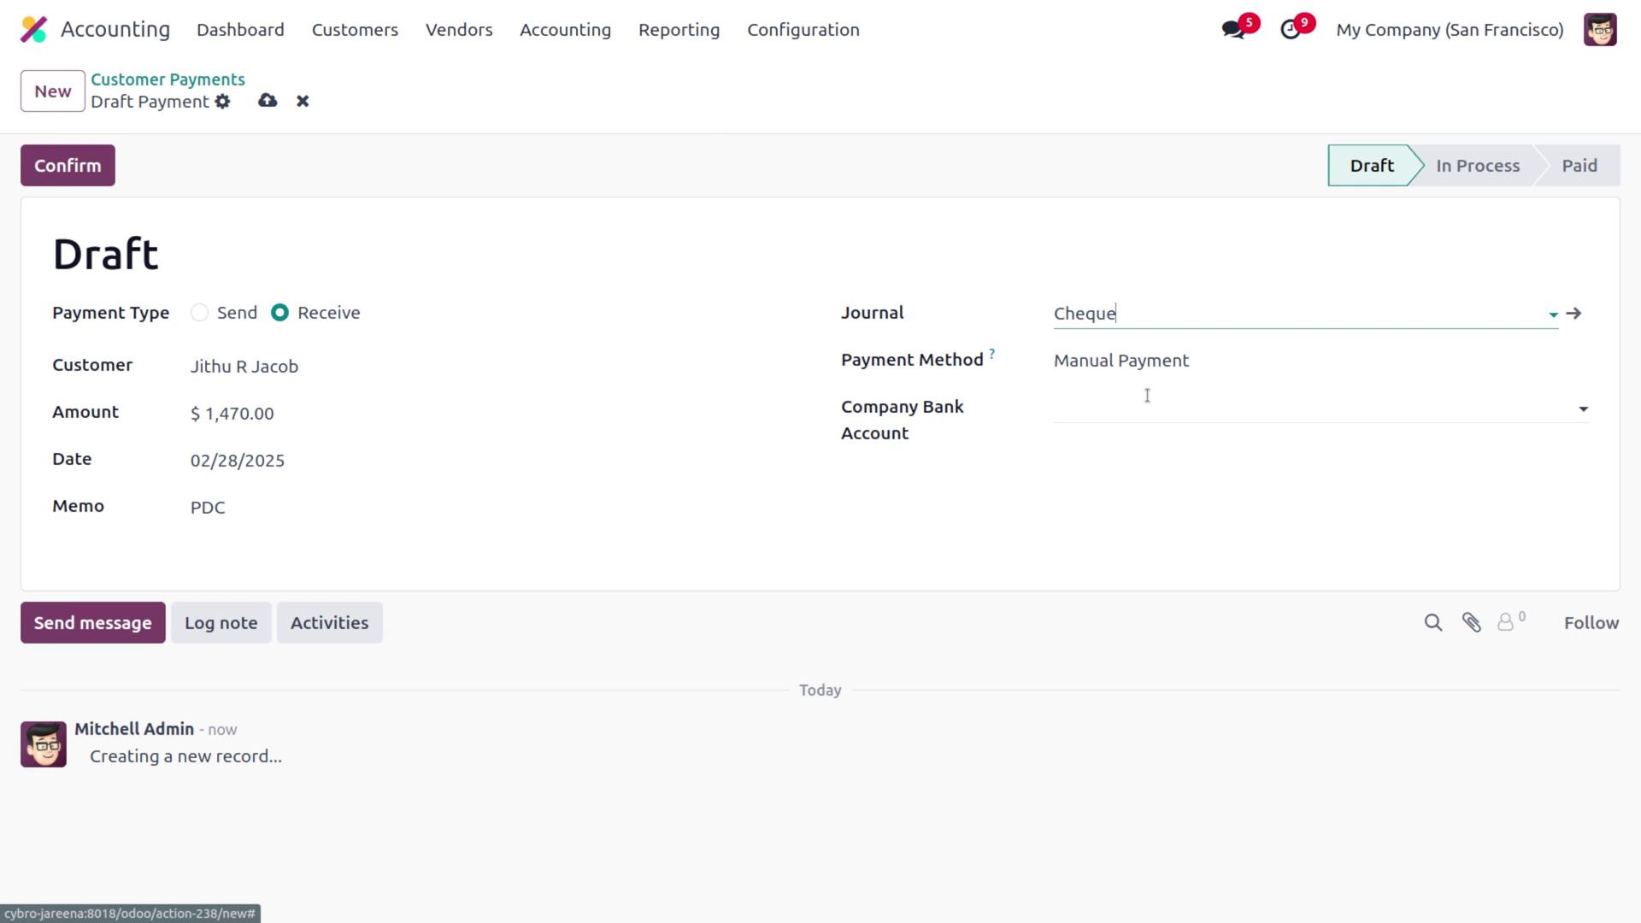
pyautogui.click(267, 101)
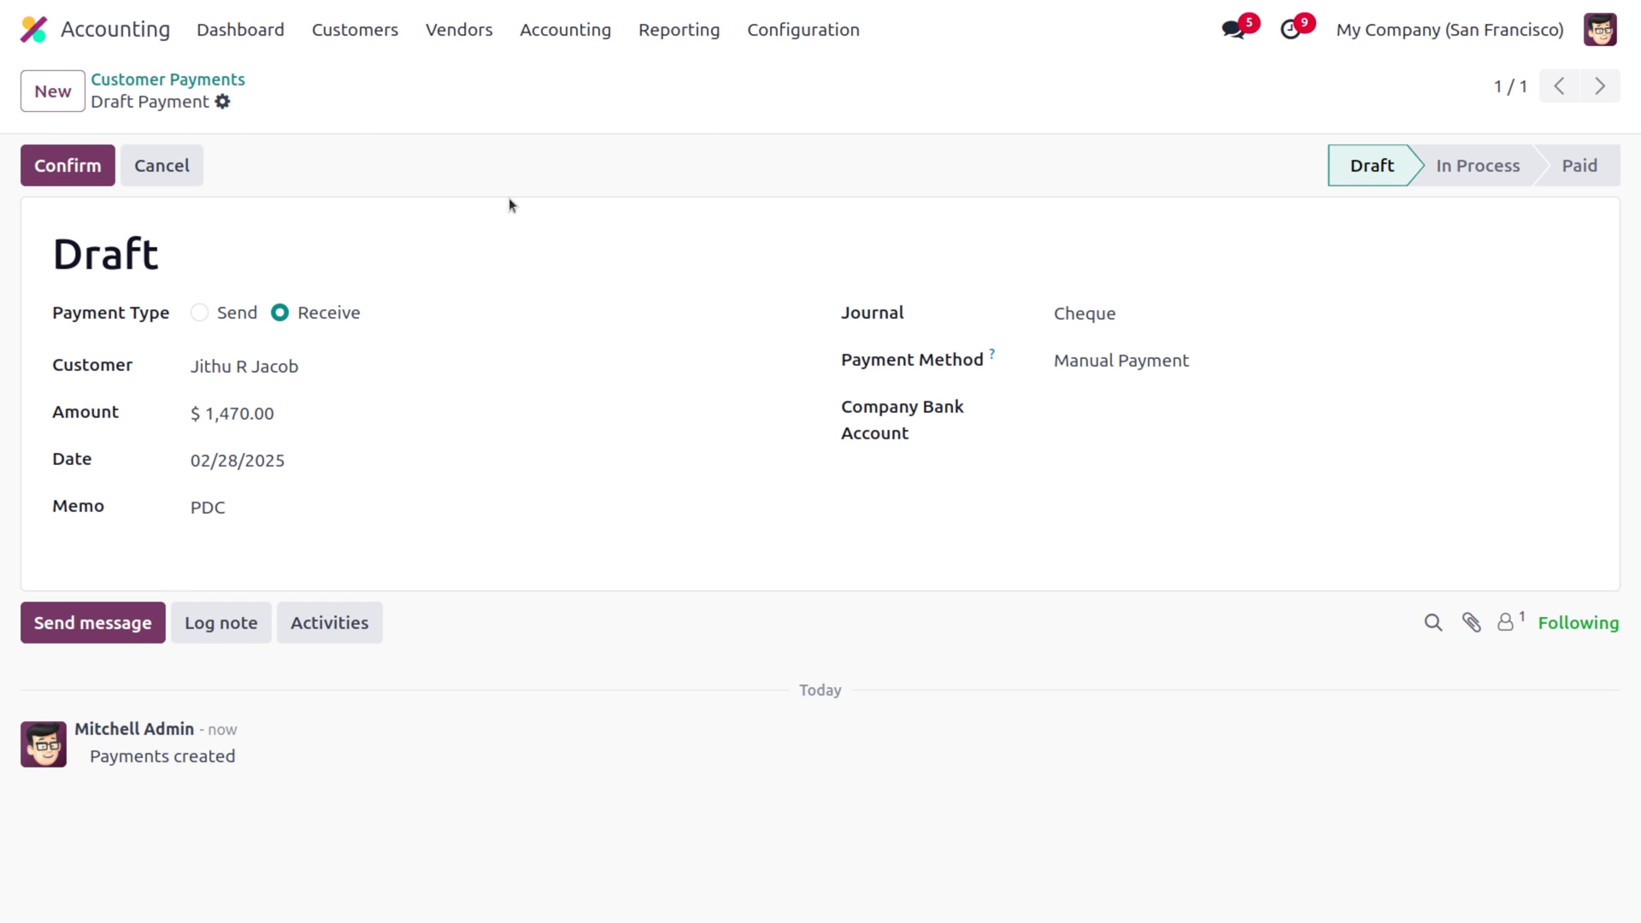
# - Confirm payment PBNK2/2025/00004, check its journal entry, then validate it as Paid
pyautogui.click(68, 166)
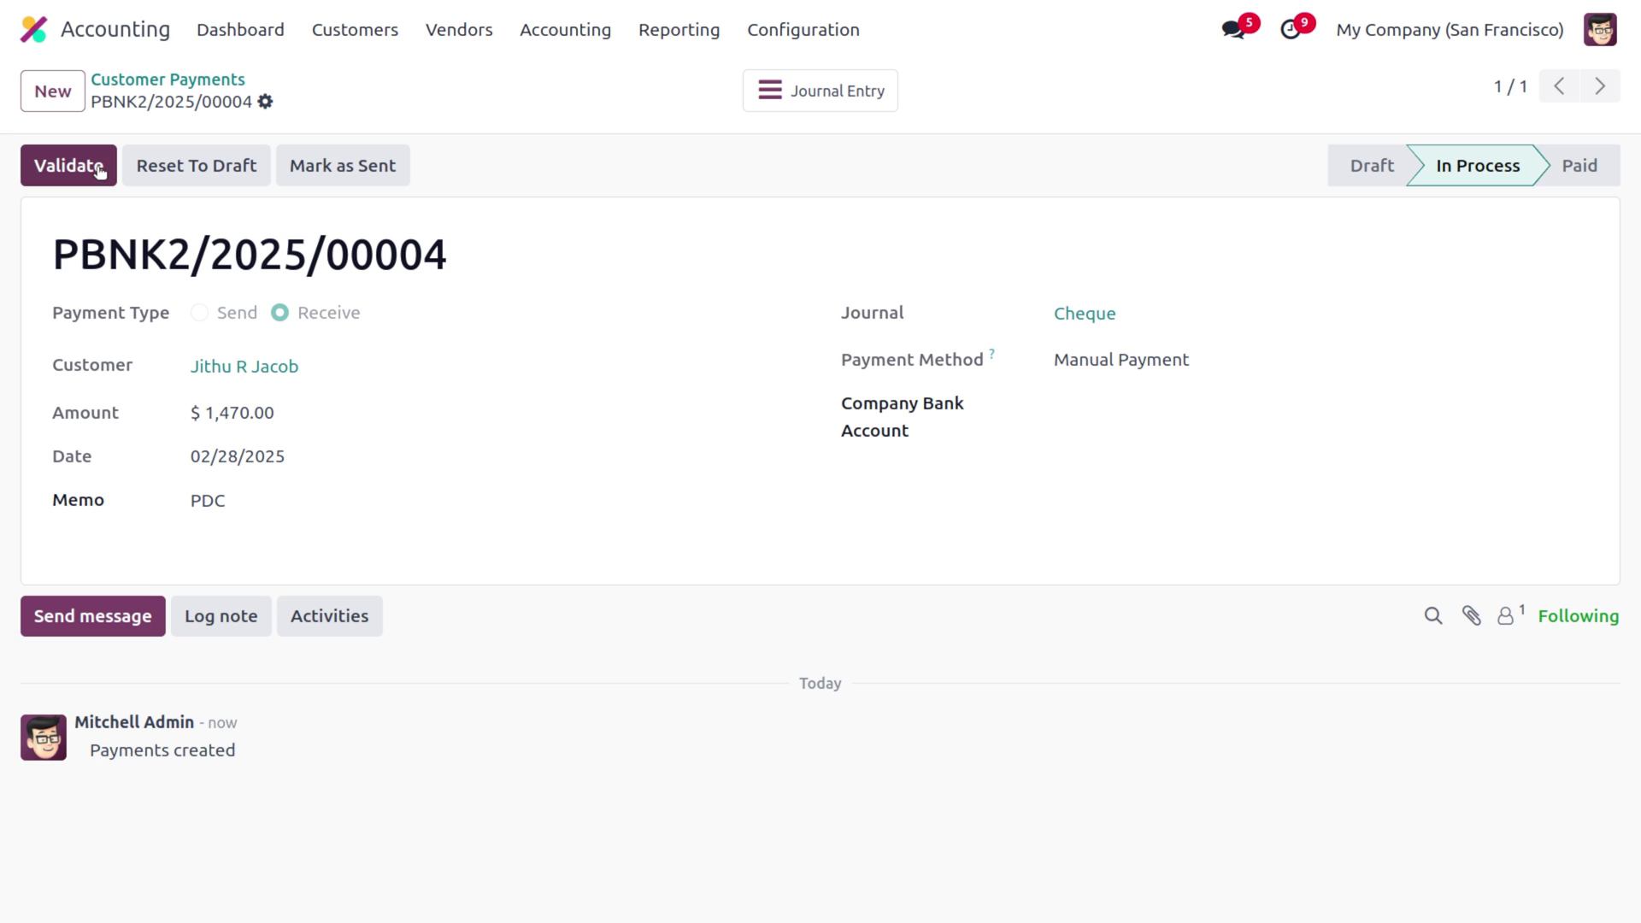
pyautogui.click(830, 99)
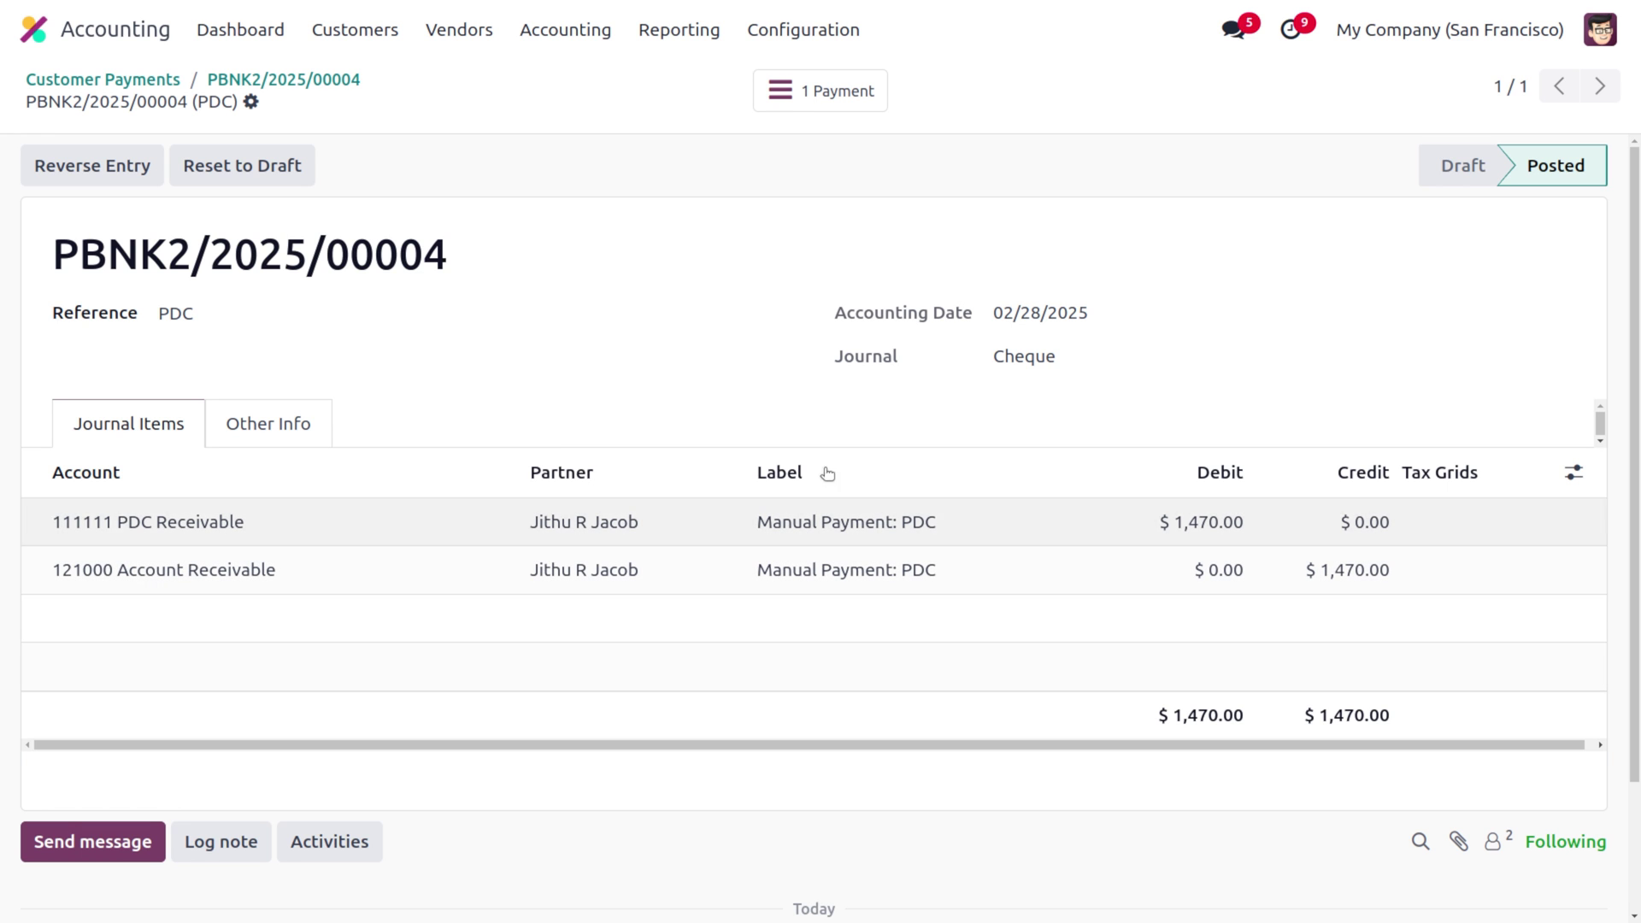
pyautogui.click(248, 80)
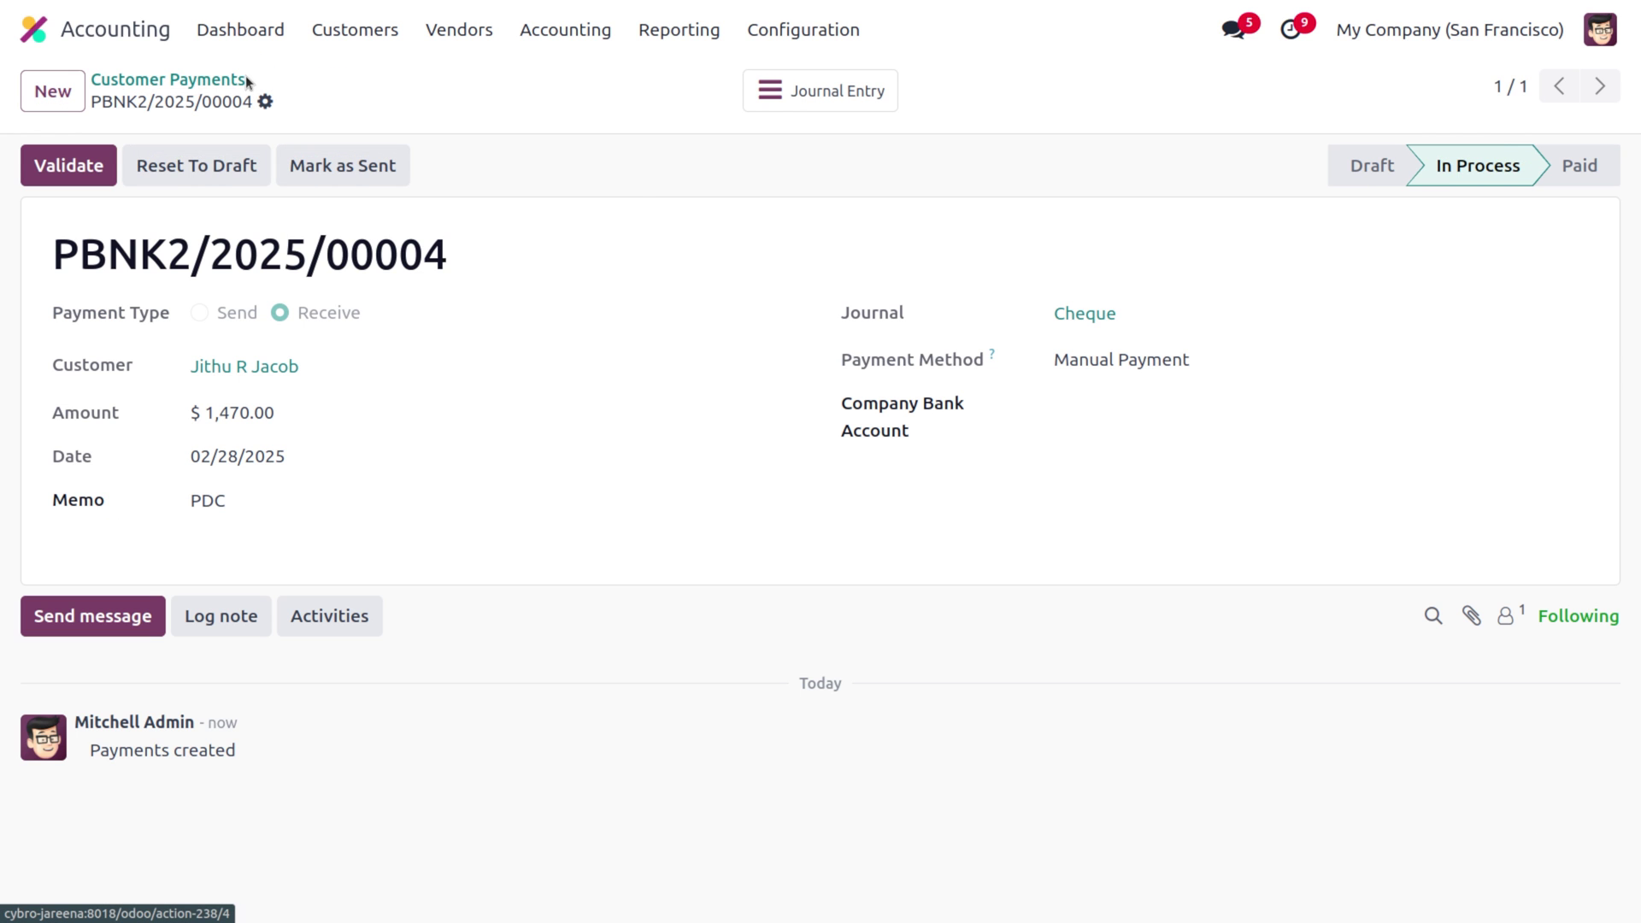
pyautogui.click(82, 171)
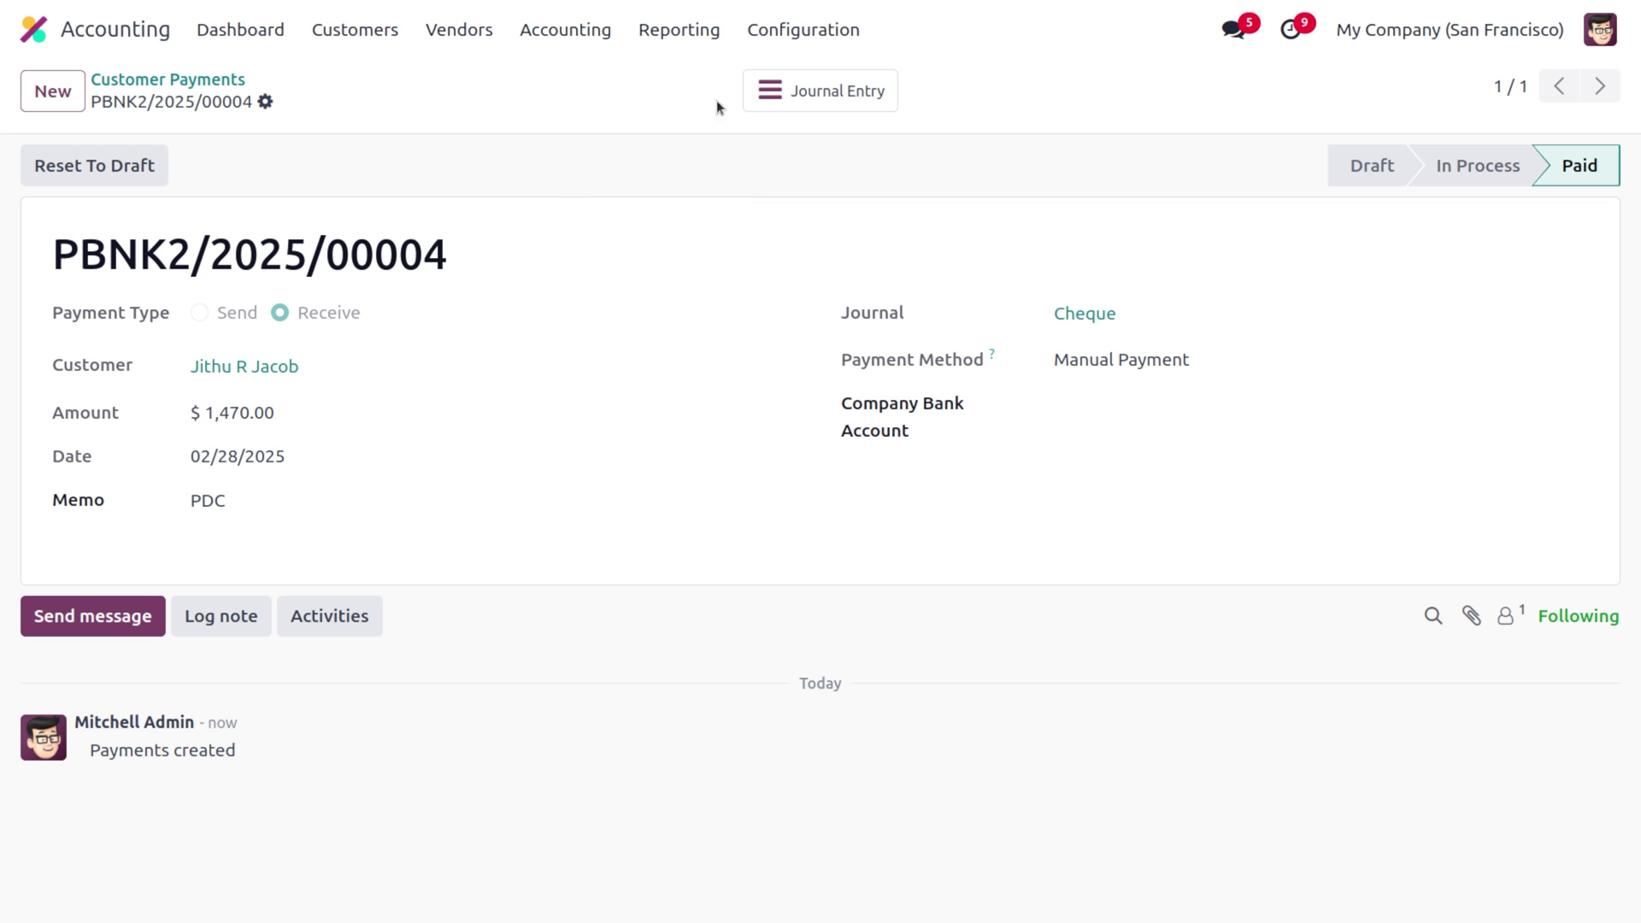
# - Expand the 111111 PDC Receivable account in the General Ledger report
pyautogui.click(680, 30)
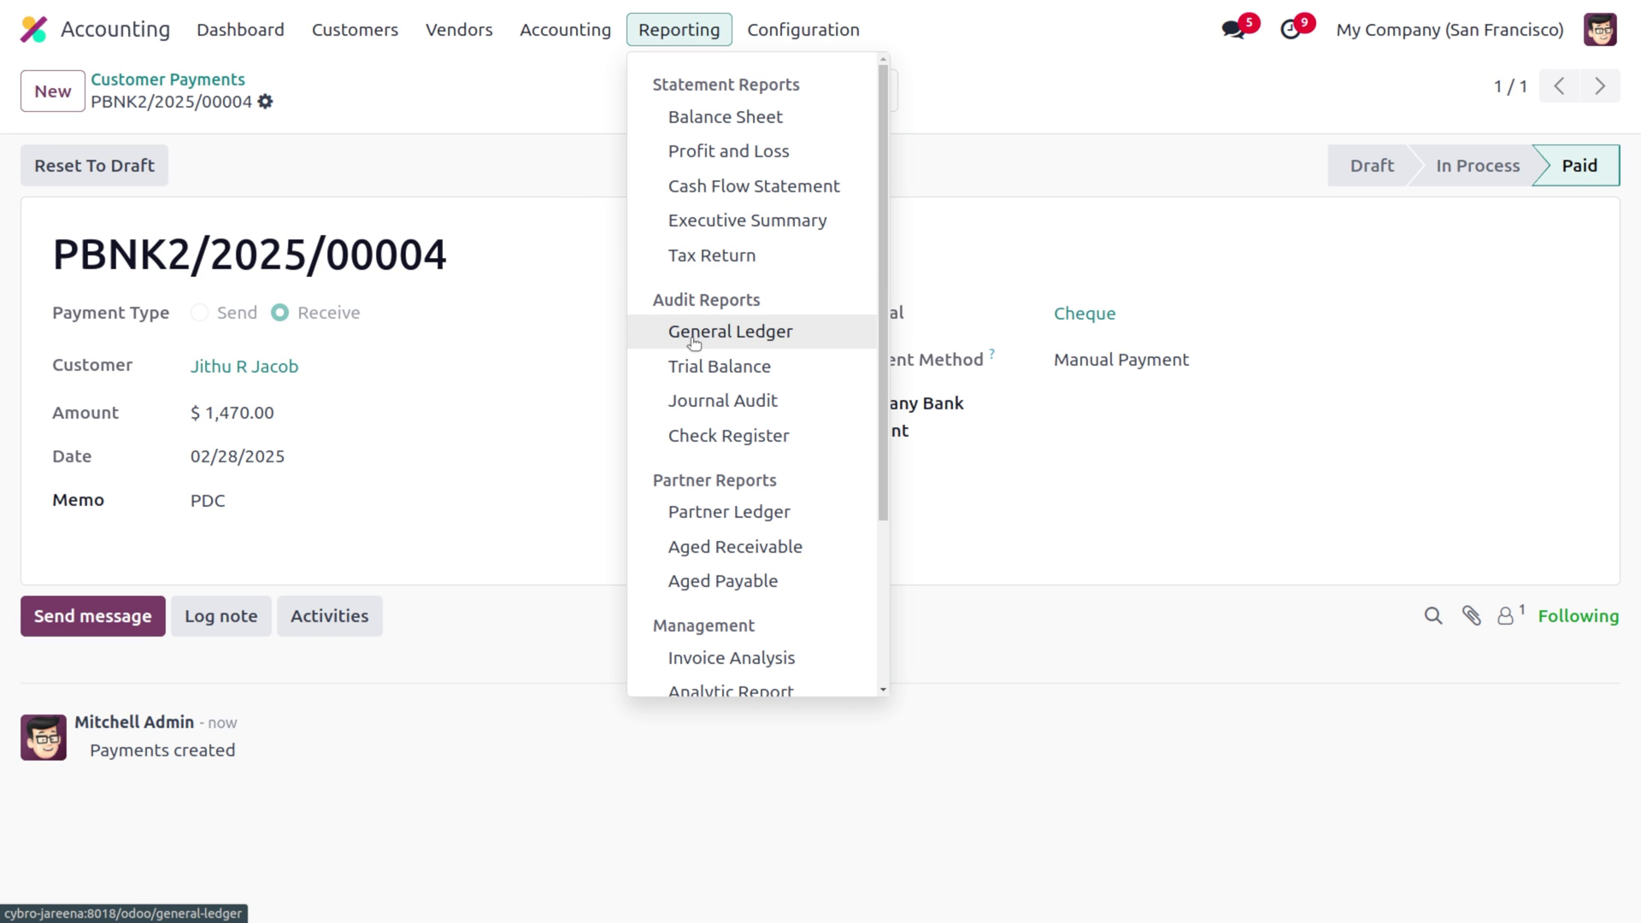
pyautogui.click(690, 333)
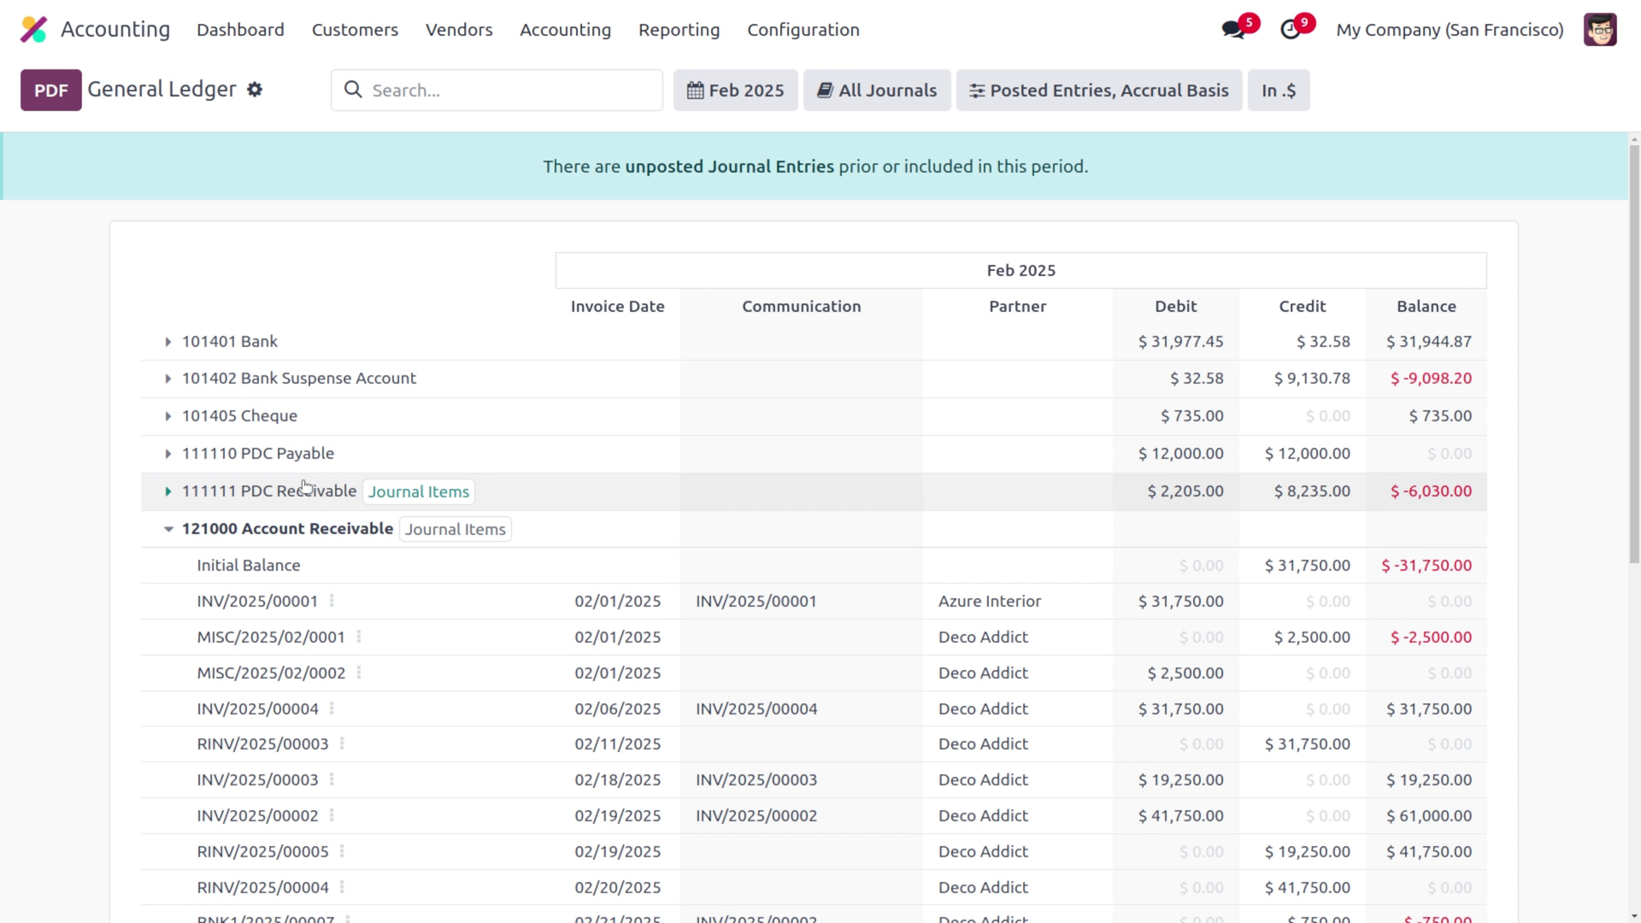
pyautogui.click(168, 491)
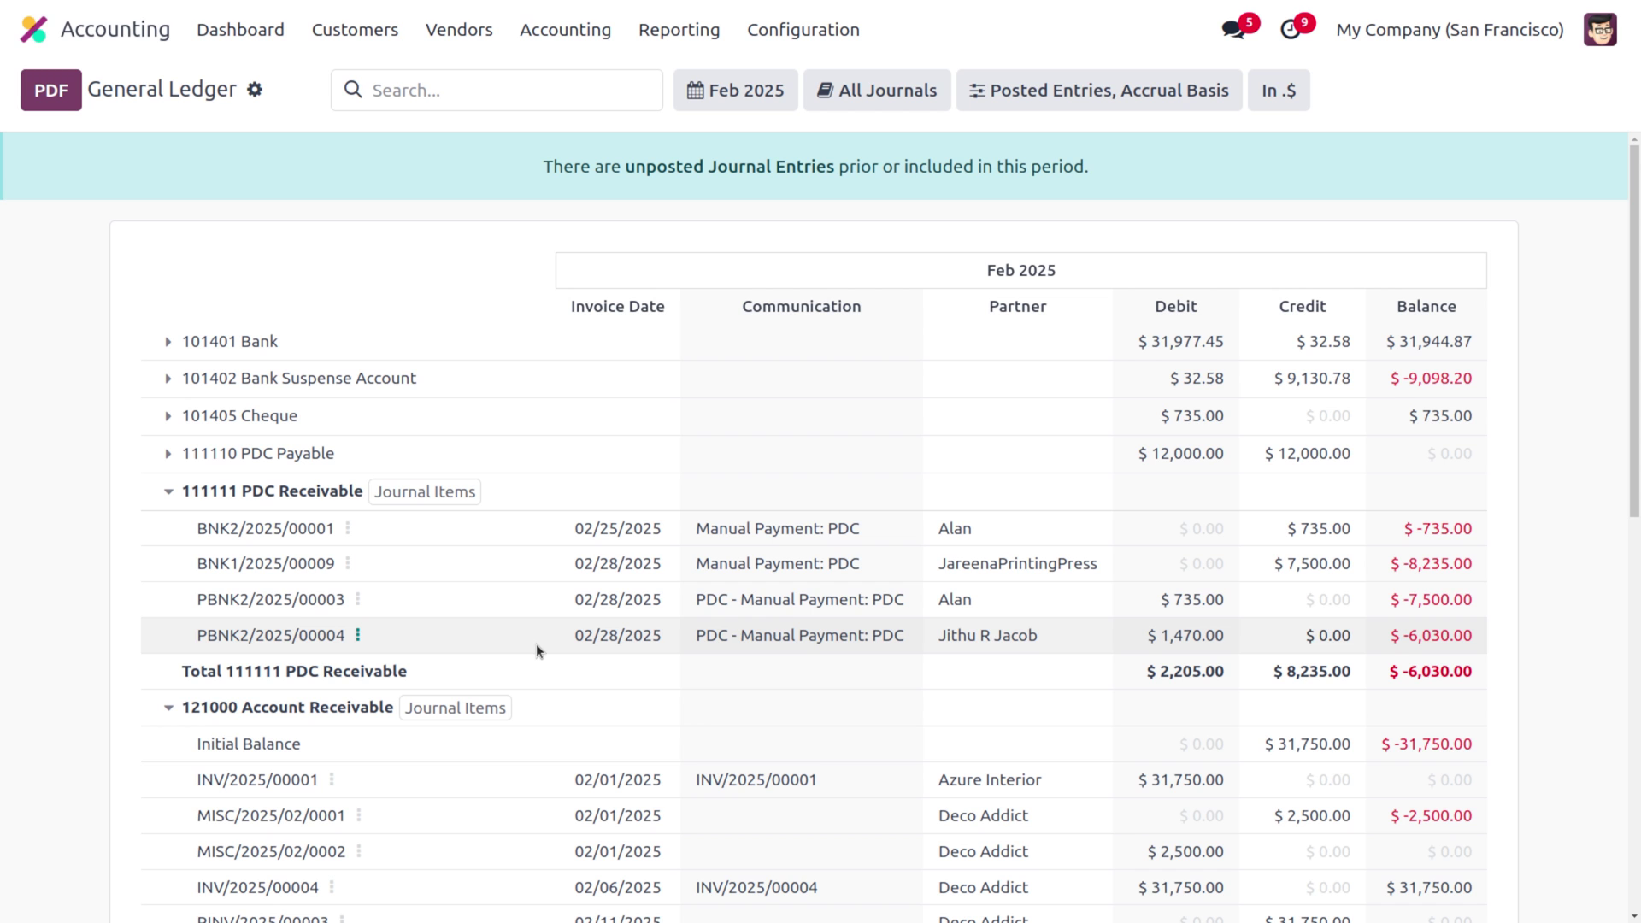
# - Expand the customer's journal items in the Partner Ledger report
pyautogui.click(680, 30)
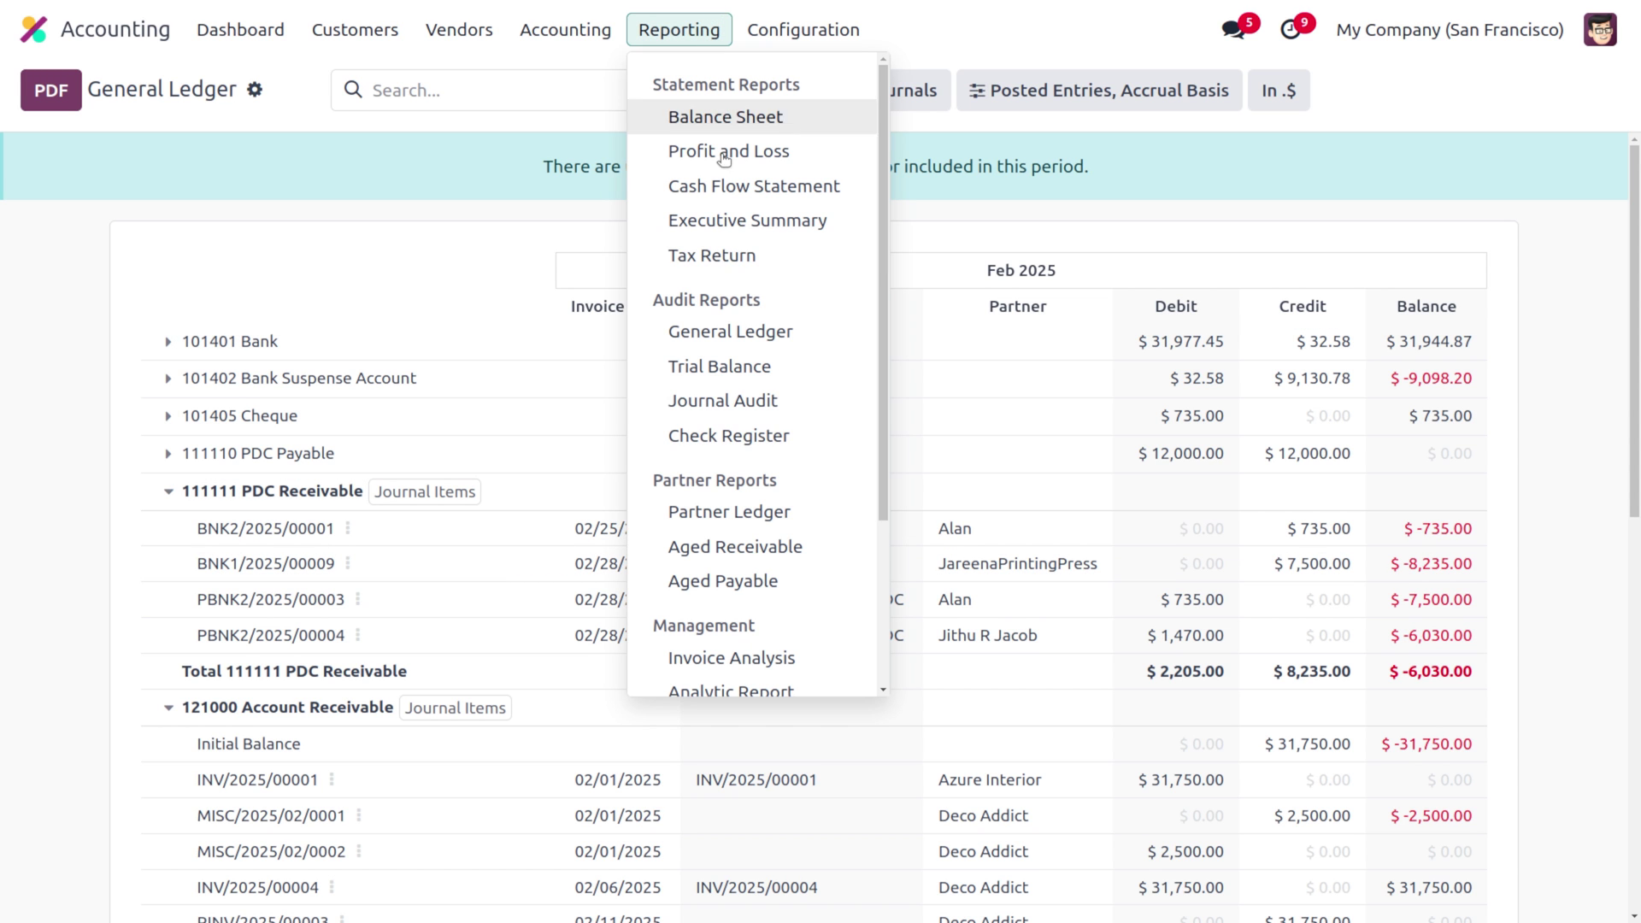
pyautogui.click(743, 520)
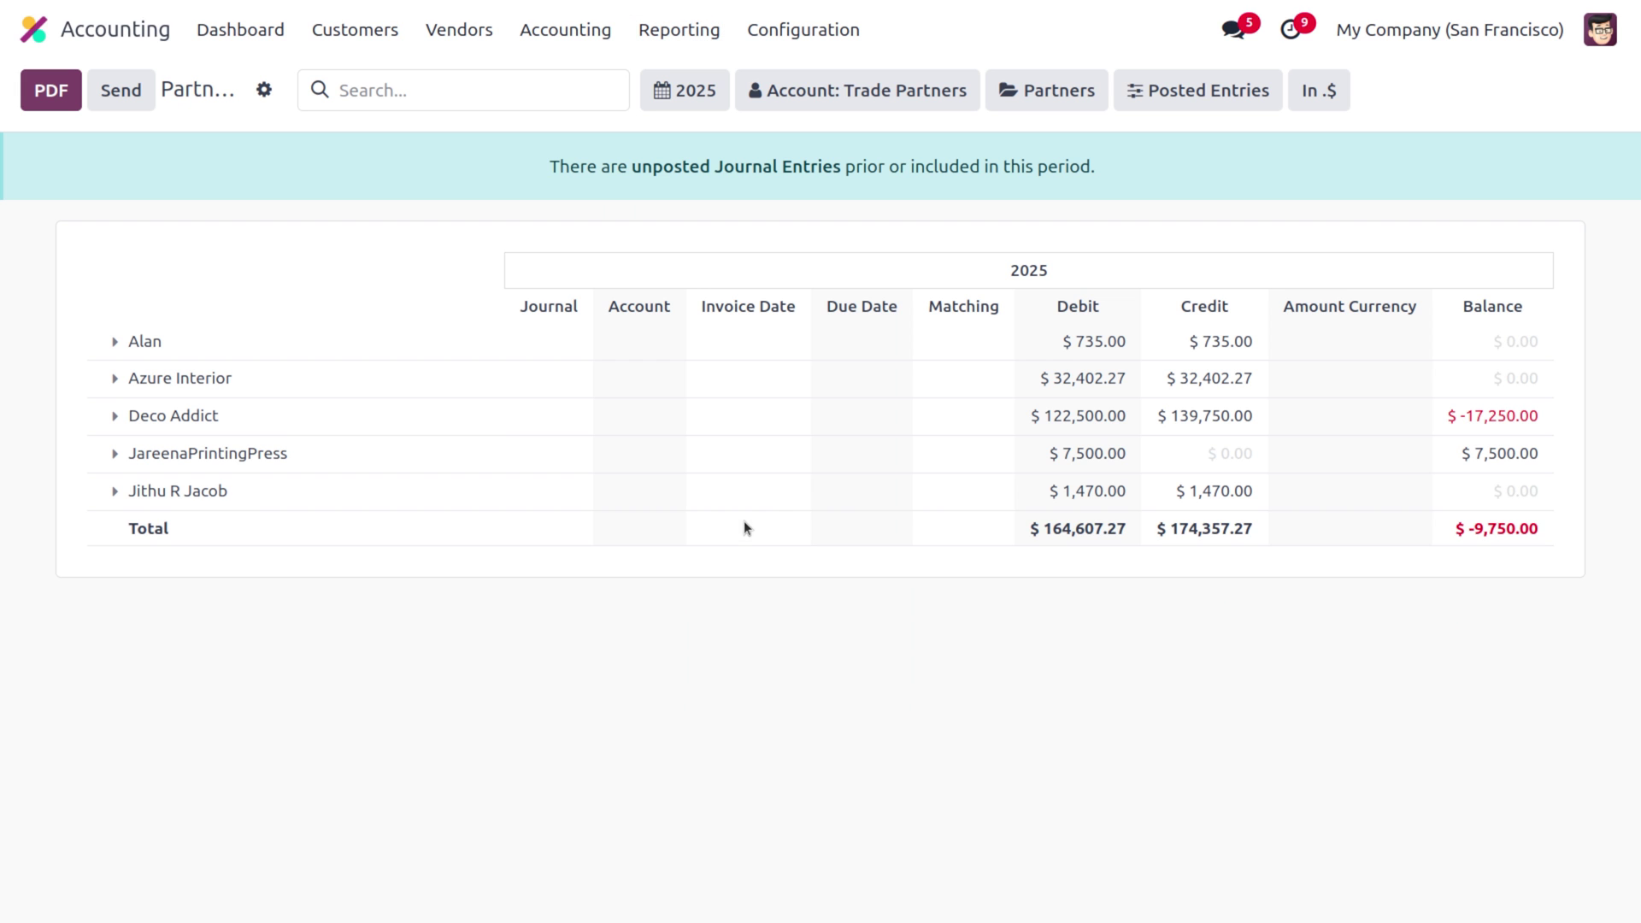
pyautogui.click(114, 493)
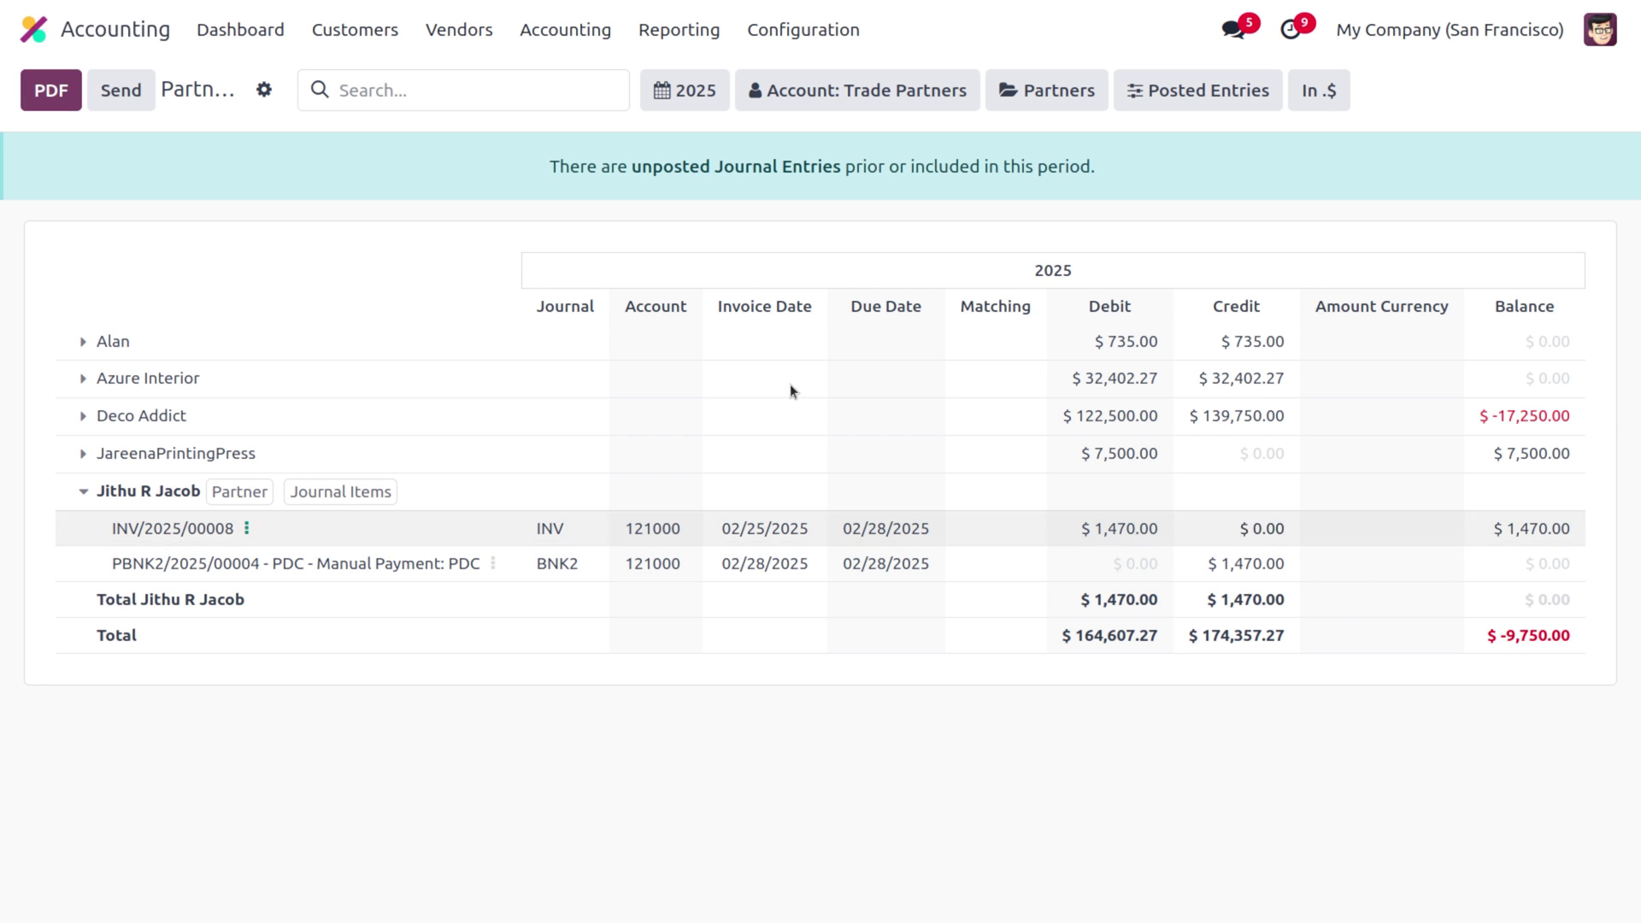
pyautogui.click(367, 44)
# - Apply the $1,470.00 PDC outstanding credit to invoice INV/2025/00008, leaving it In Payment
pyautogui.click(388, 80)
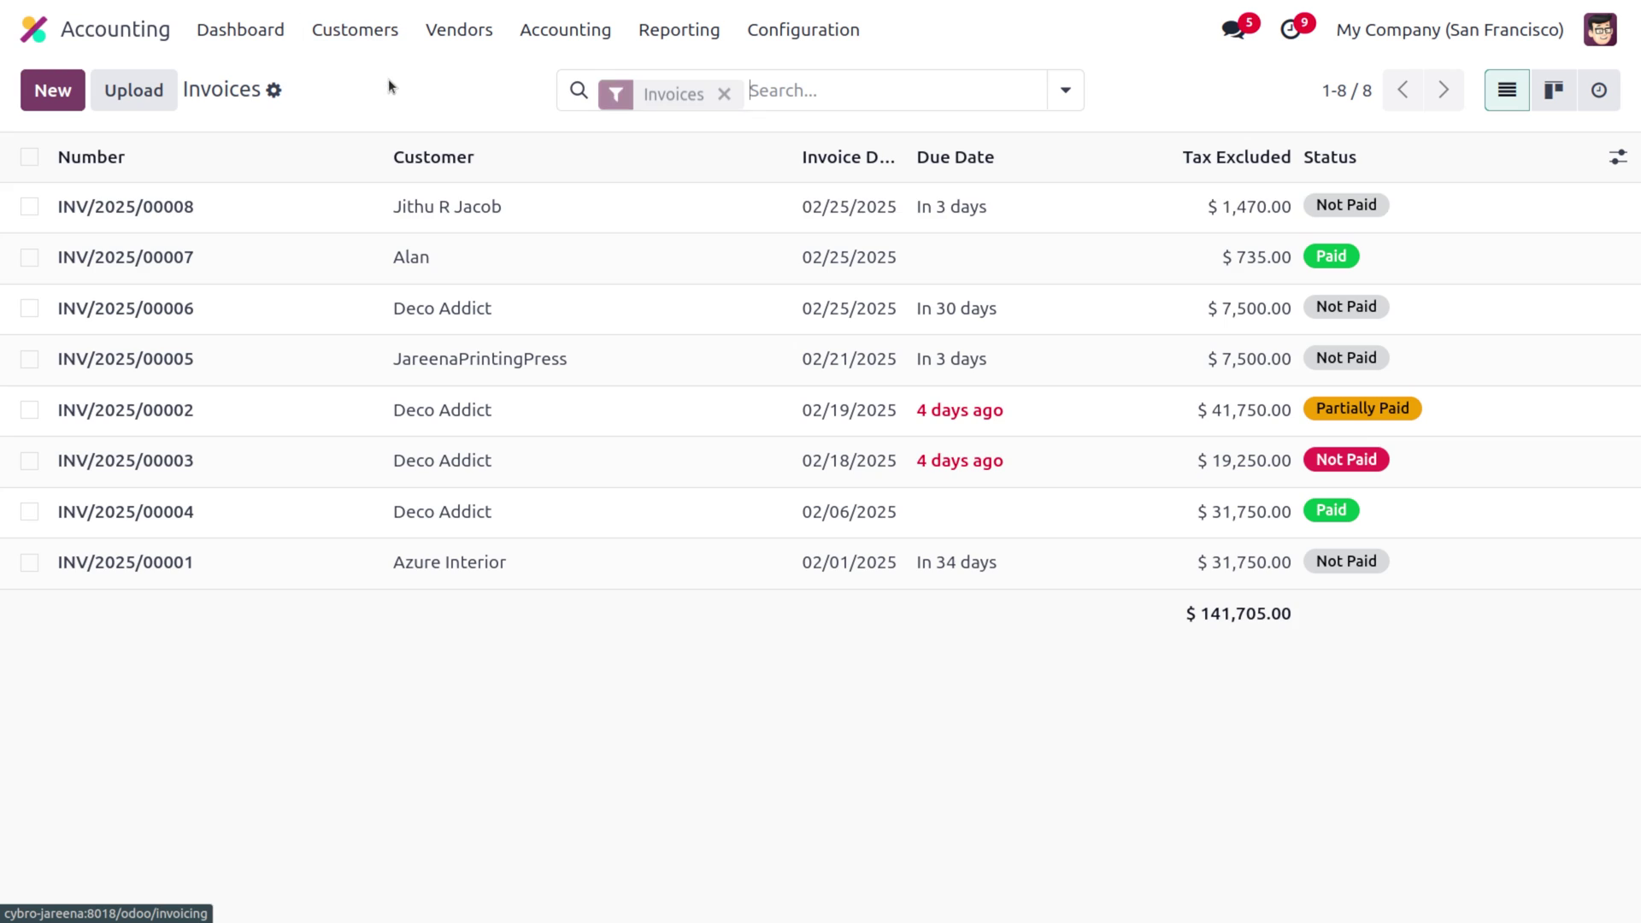
pyautogui.click(386, 215)
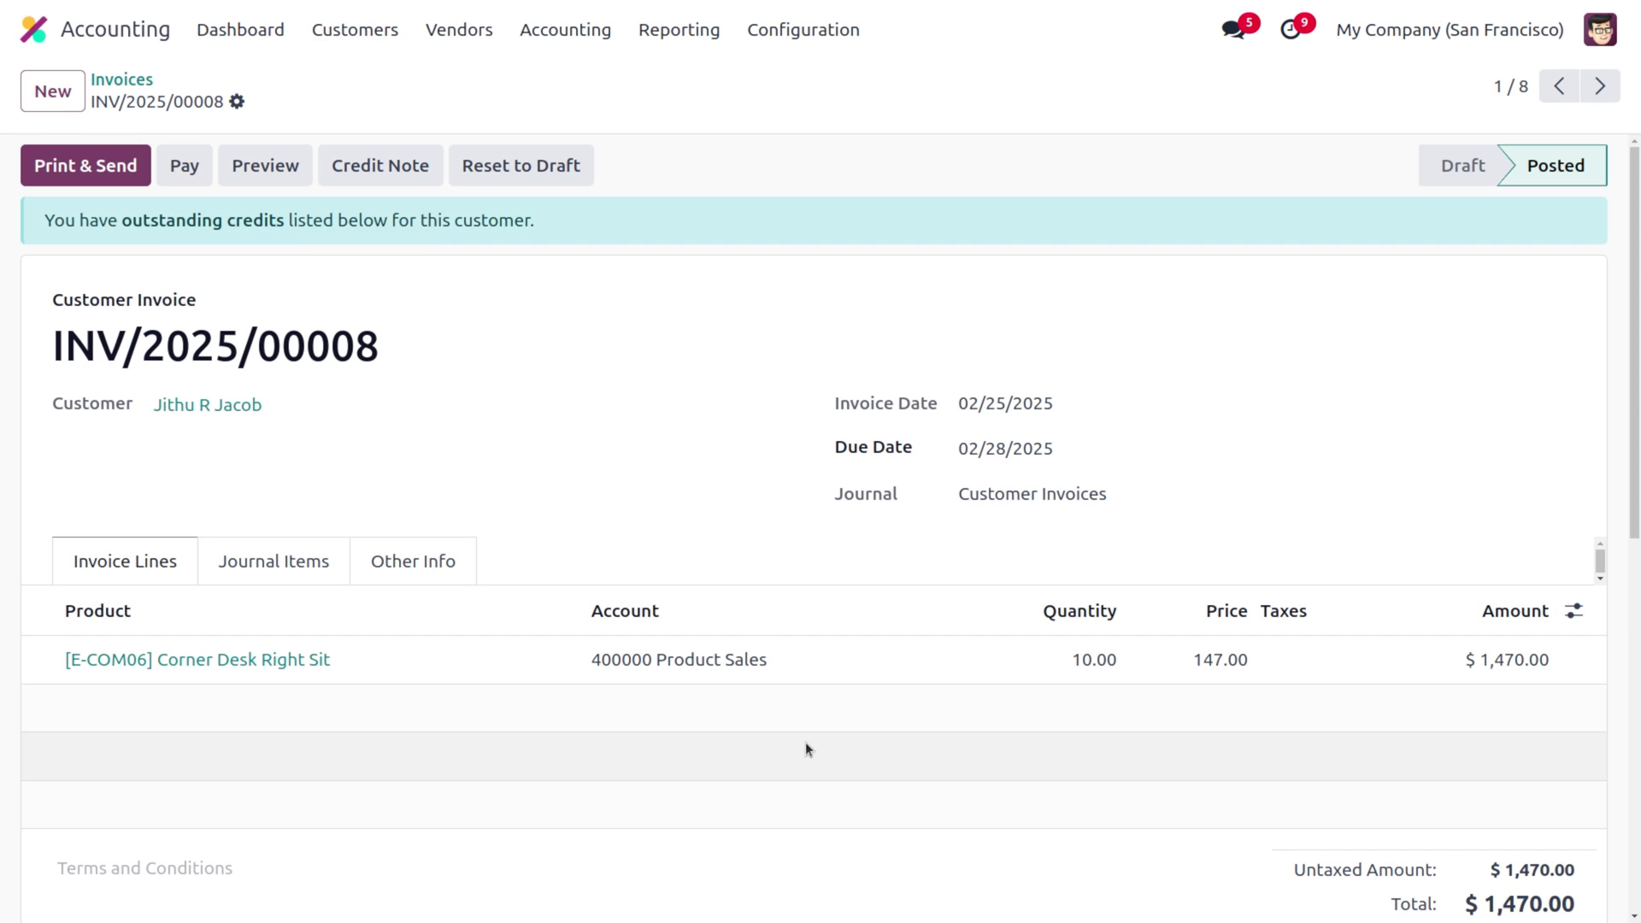
pyautogui.scroll(-5, 806, 748)
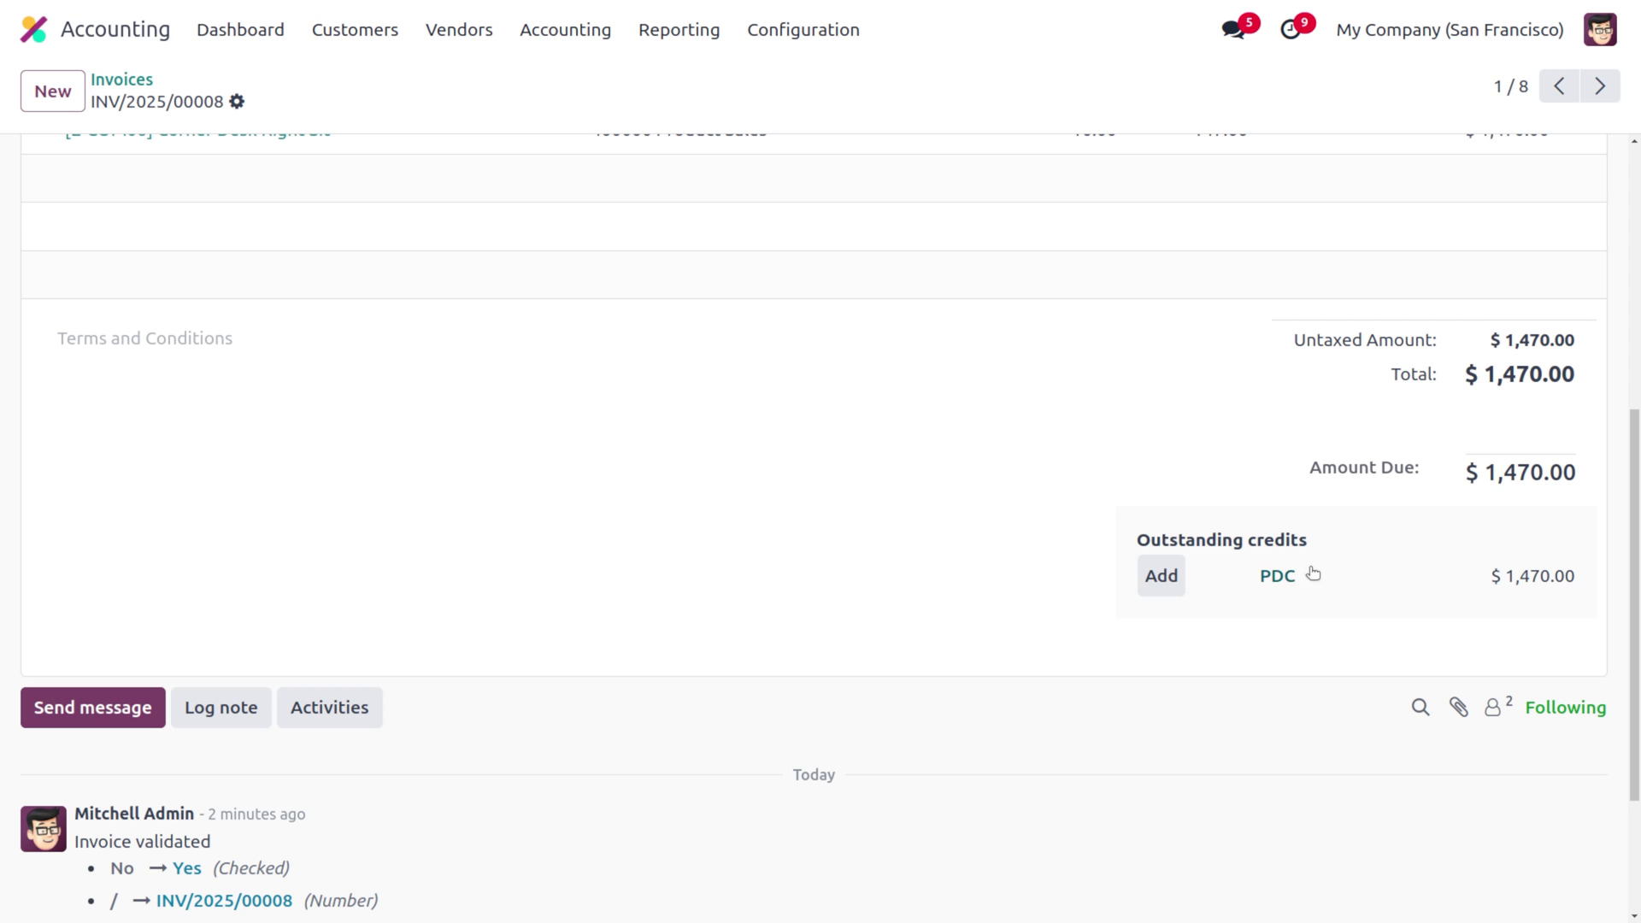
pyautogui.click(1158, 578)
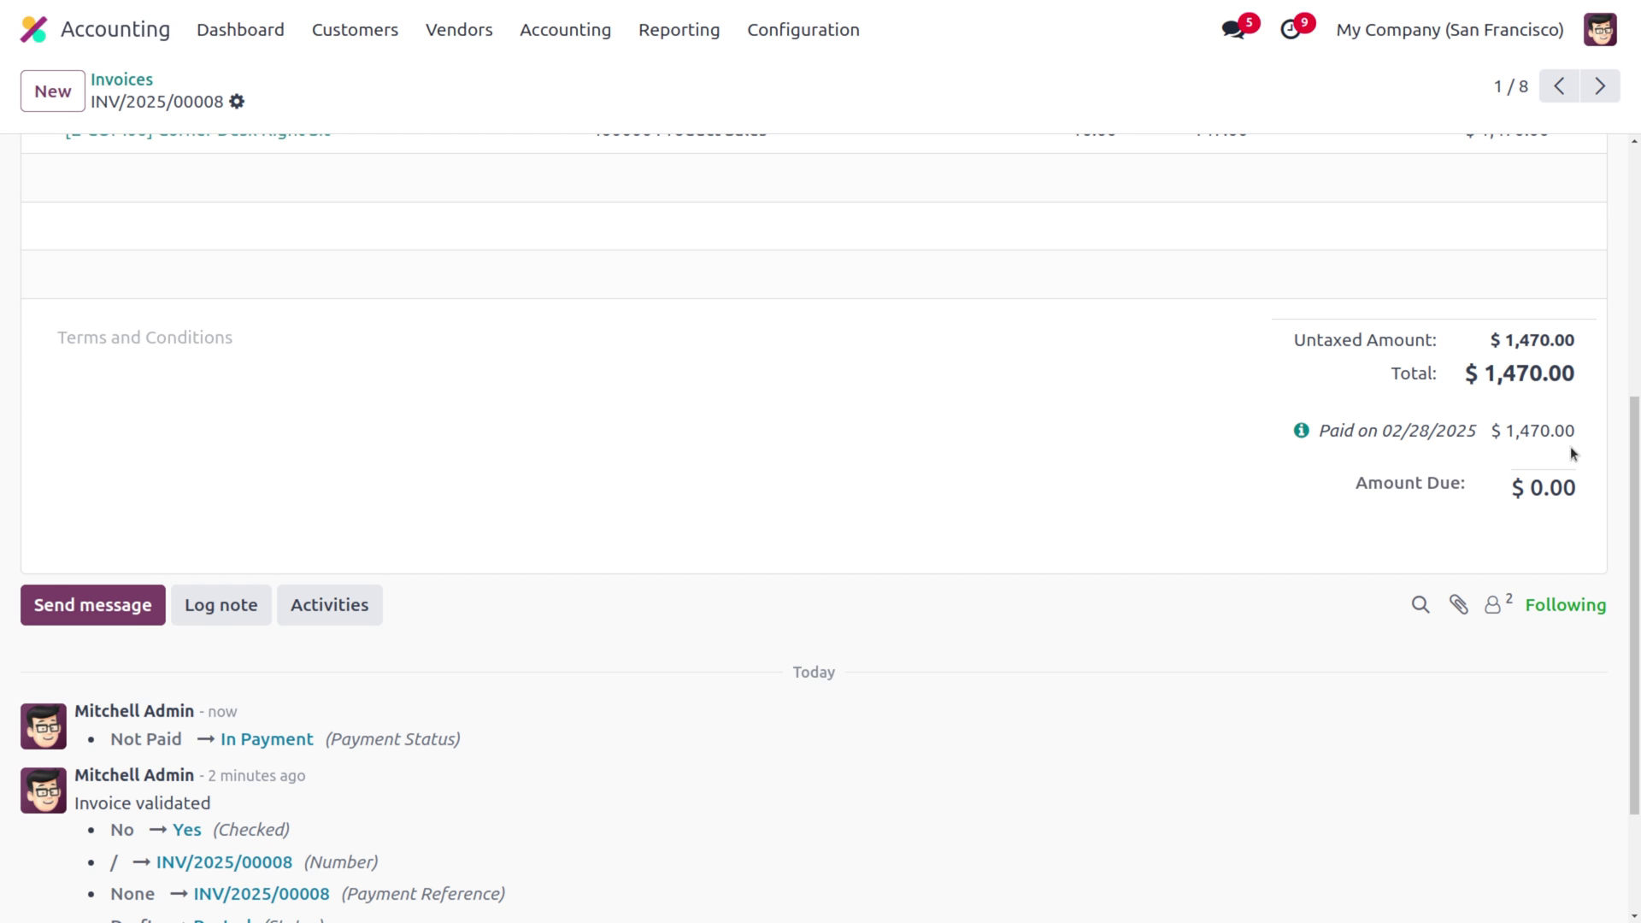
pyautogui.scroll(5, 930, 391)
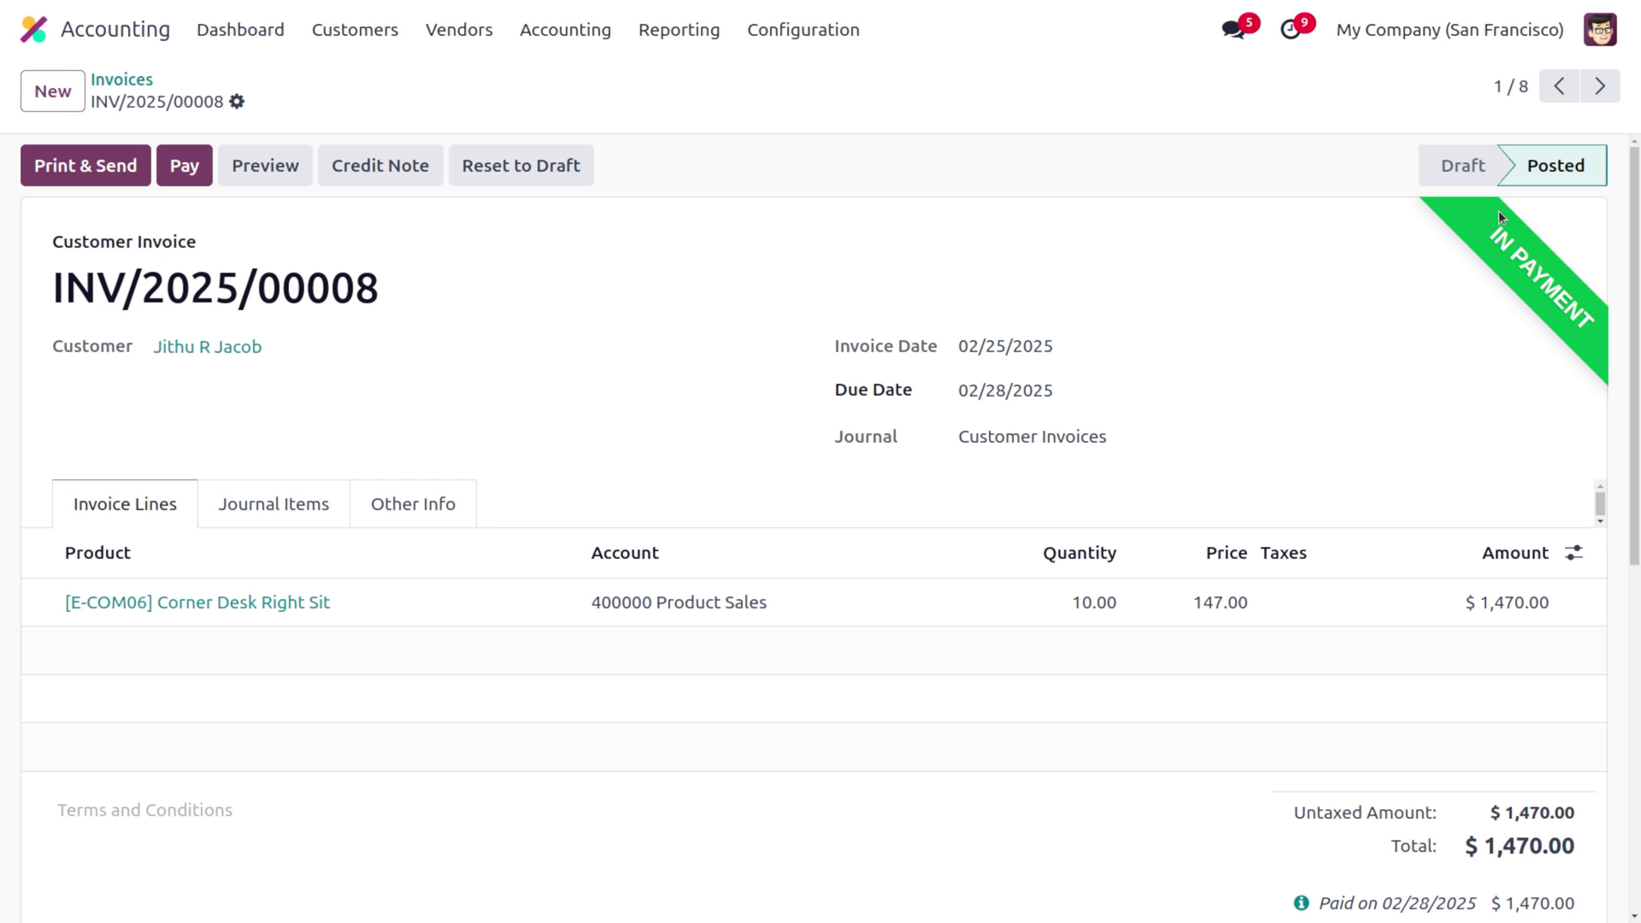
# - Open the Cheque journal's transactions from the accounting dashboard
pyautogui.click(246, 32)
pyautogui.scroll(-5, 203, 658)
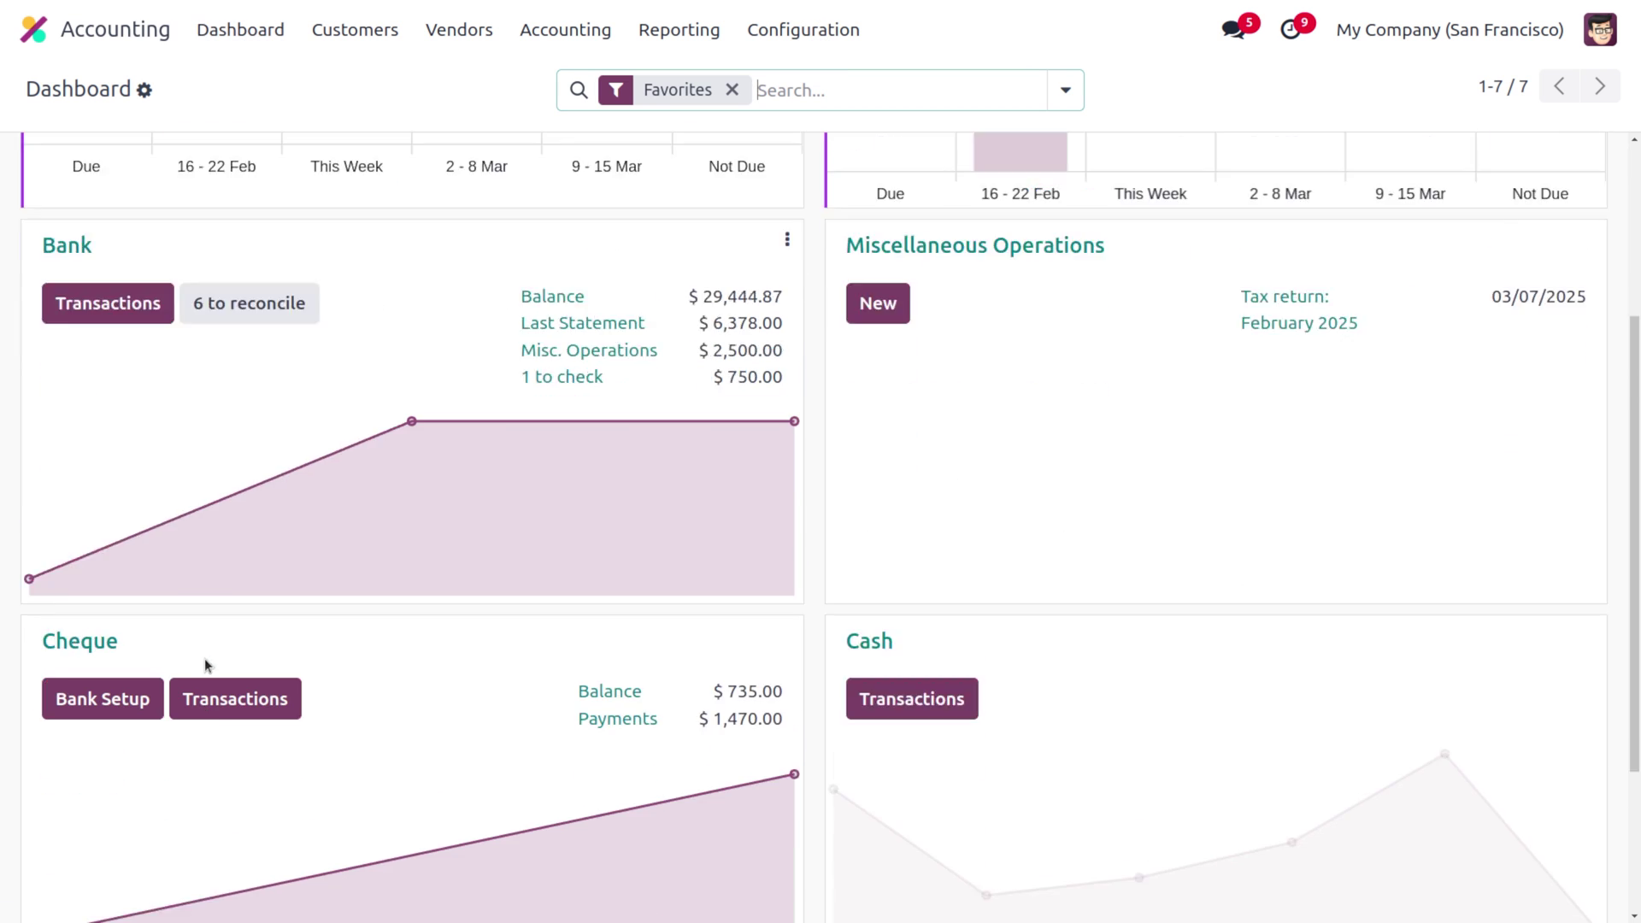
pyautogui.click(213, 554)
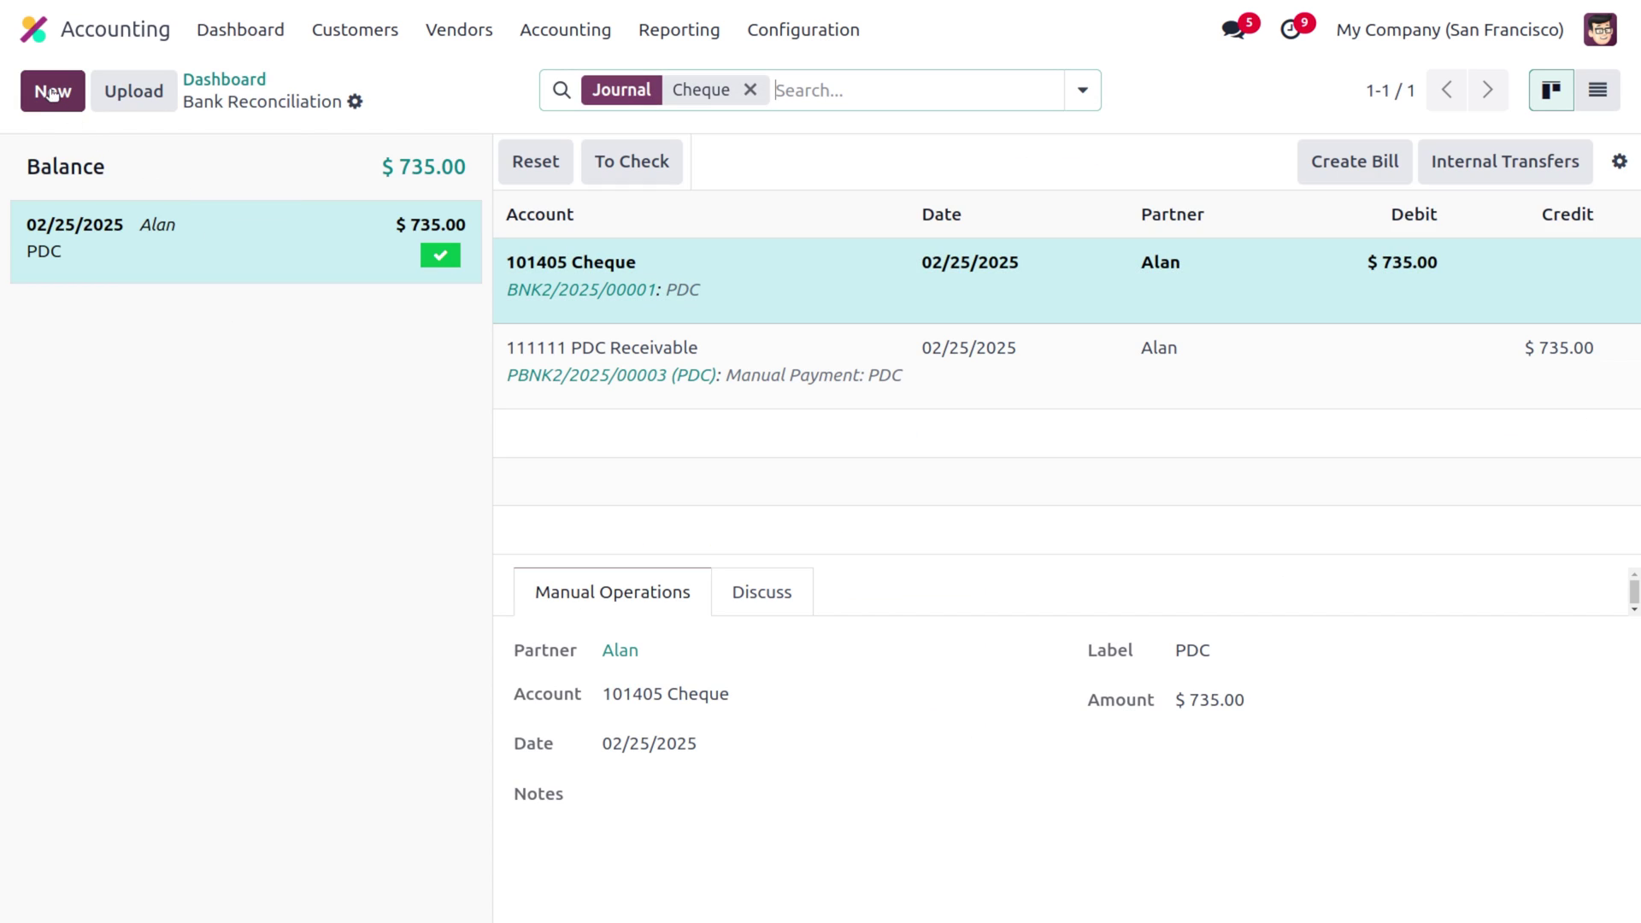
# - Add a $1,470.00 statement line for the customer with a PDC memo, then clear the Cheque filter
pyautogui.click(53, 91)
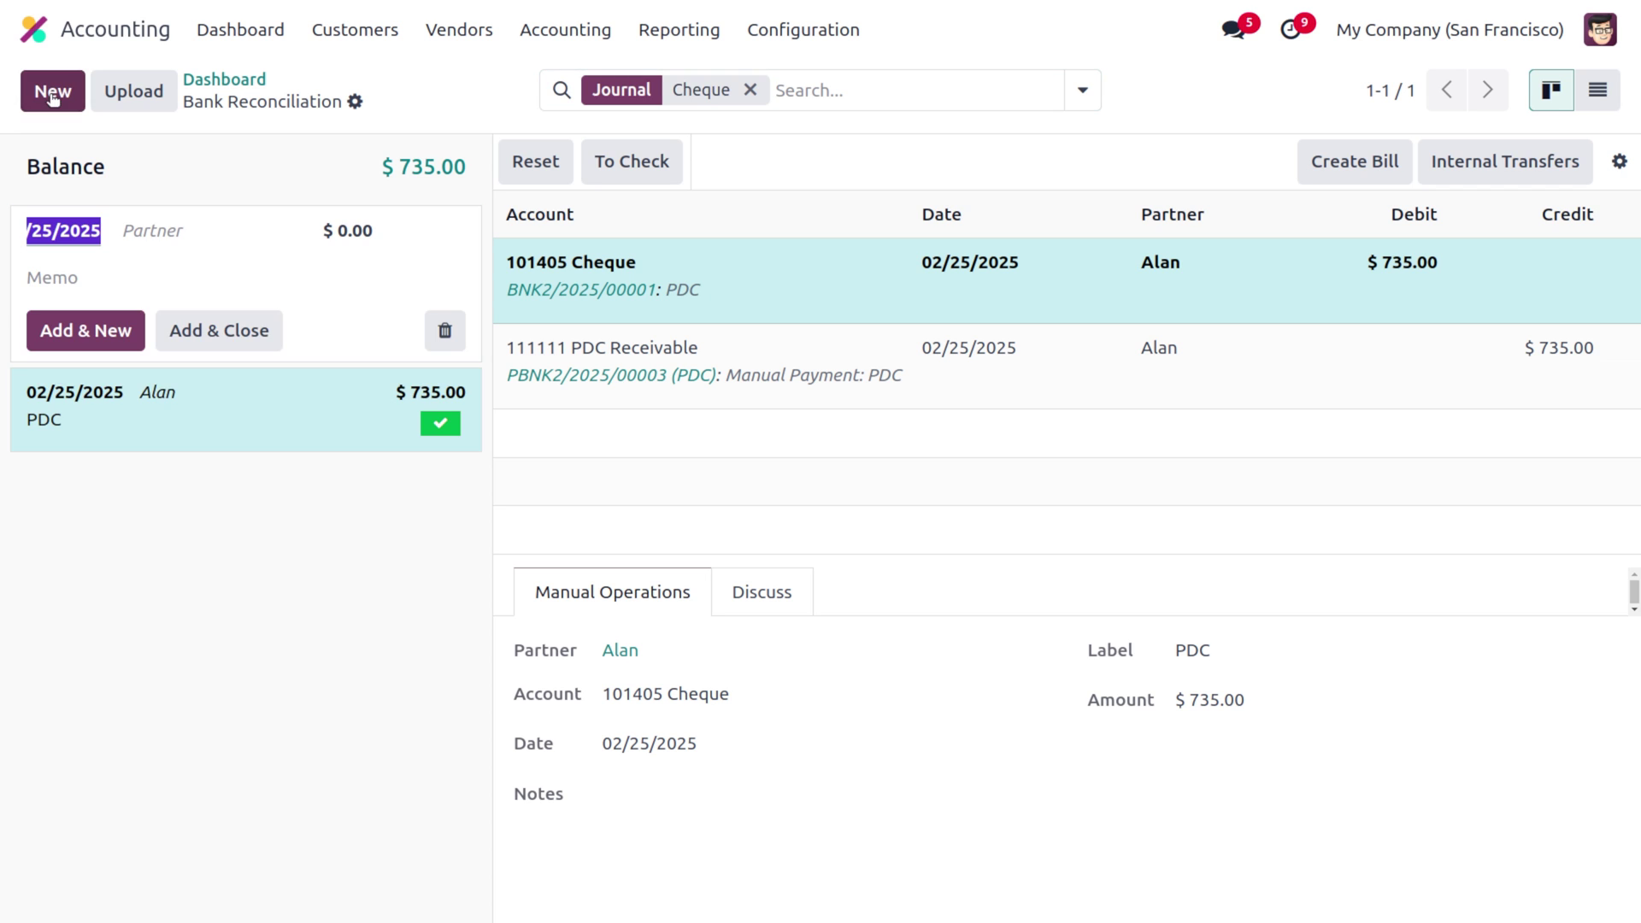
pyautogui.click(182, 233)
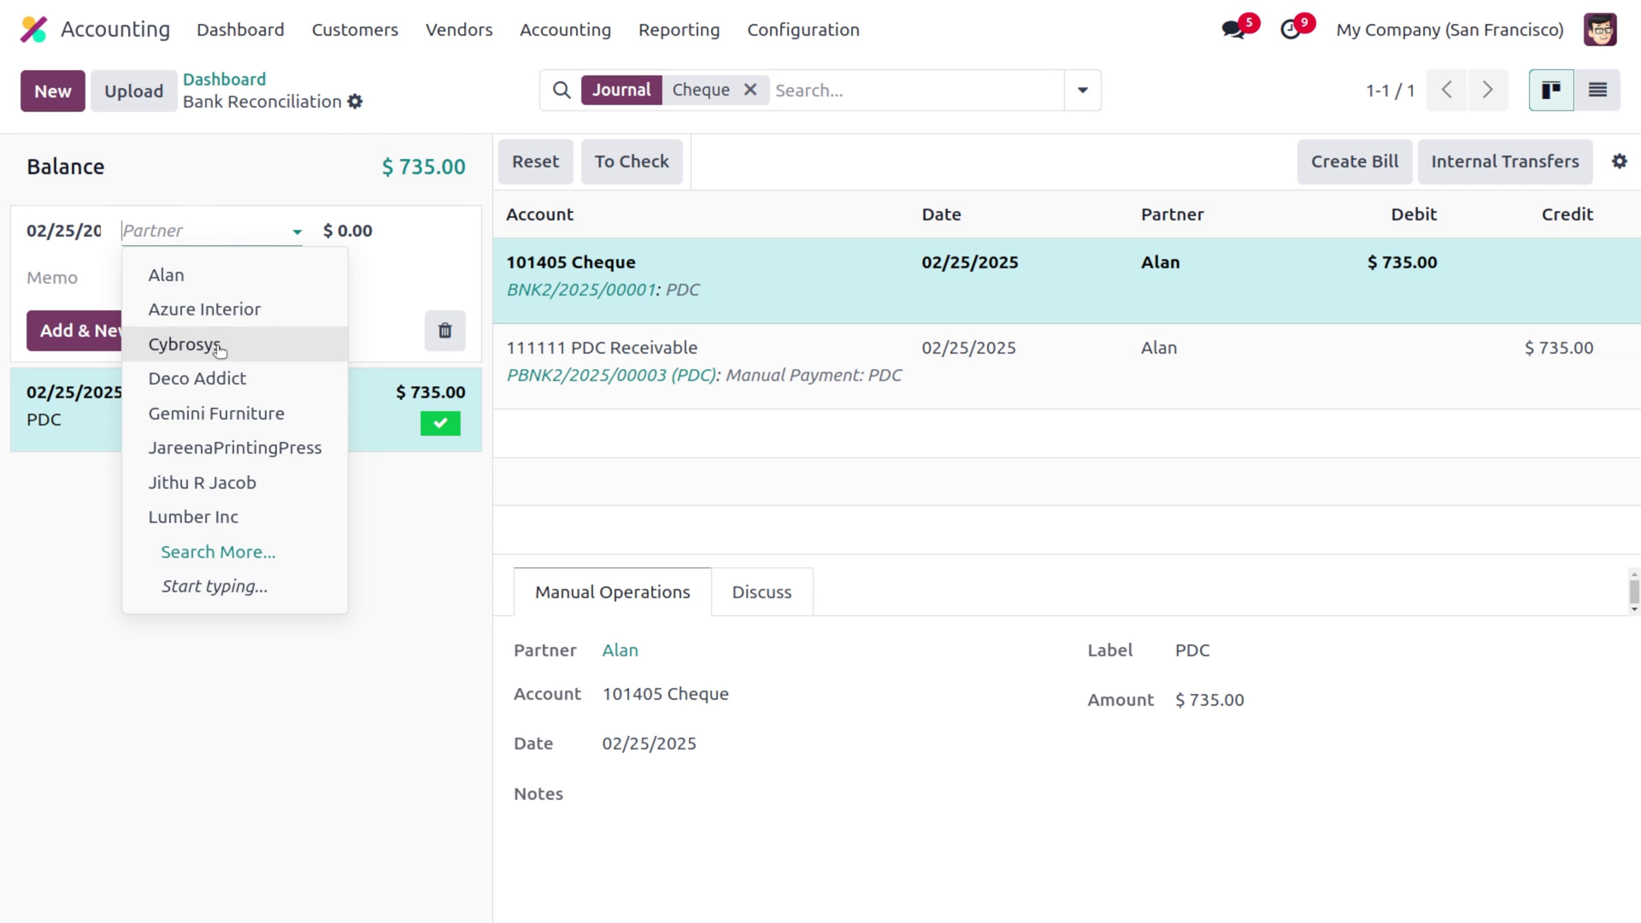
pyautogui.click(259, 484)
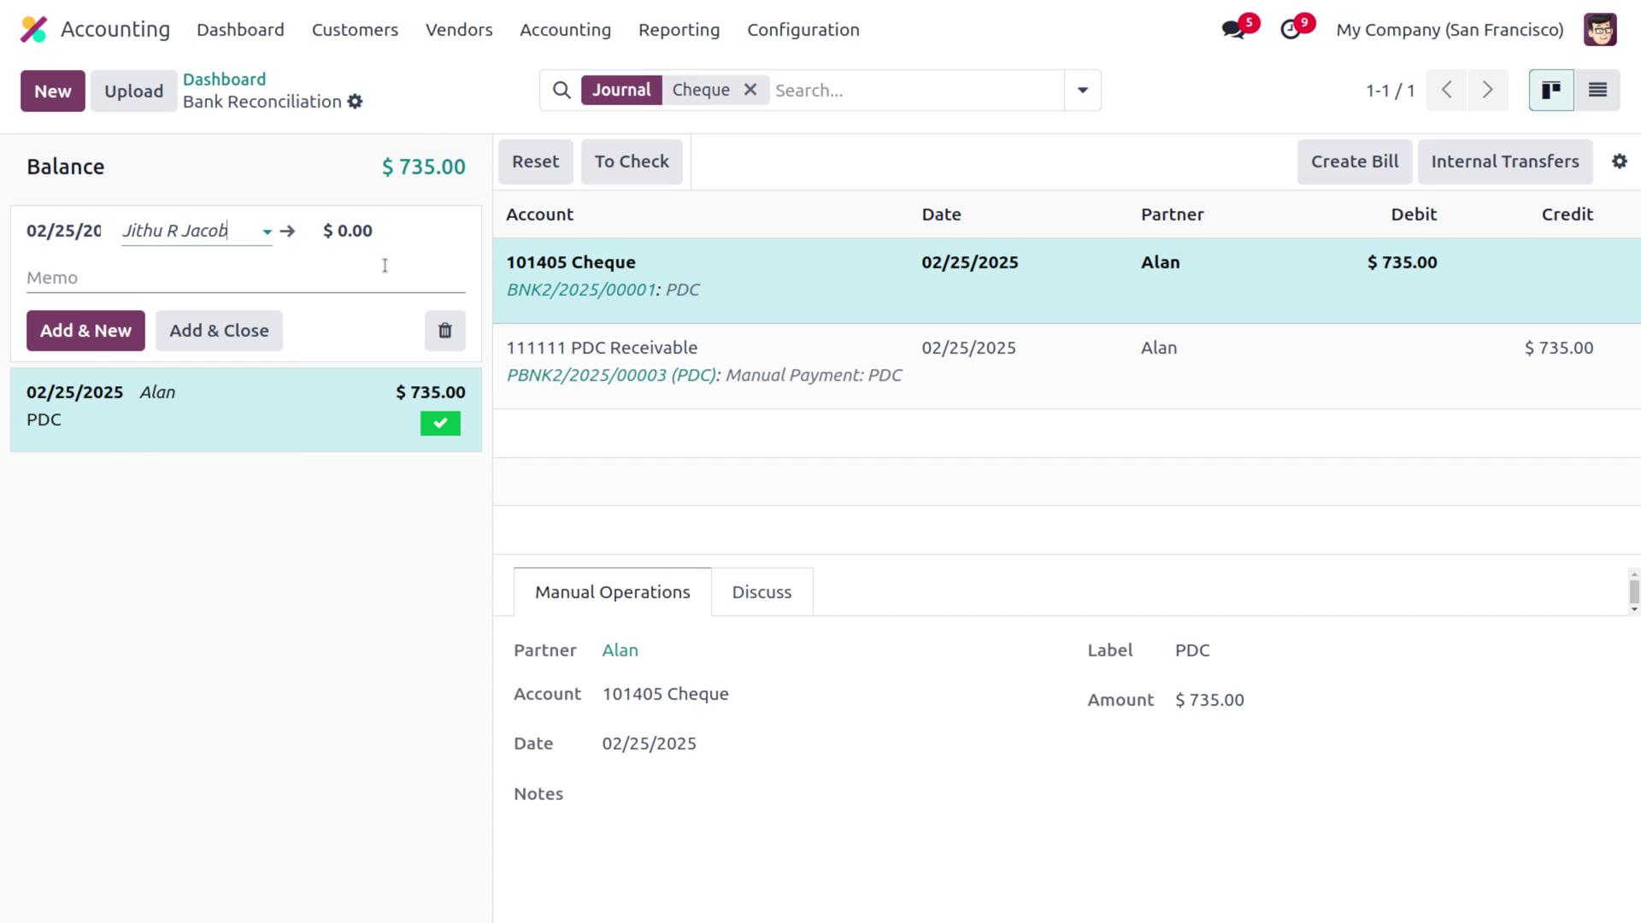
pyautogui.click(396, 224)
pyautogui.write('1470')
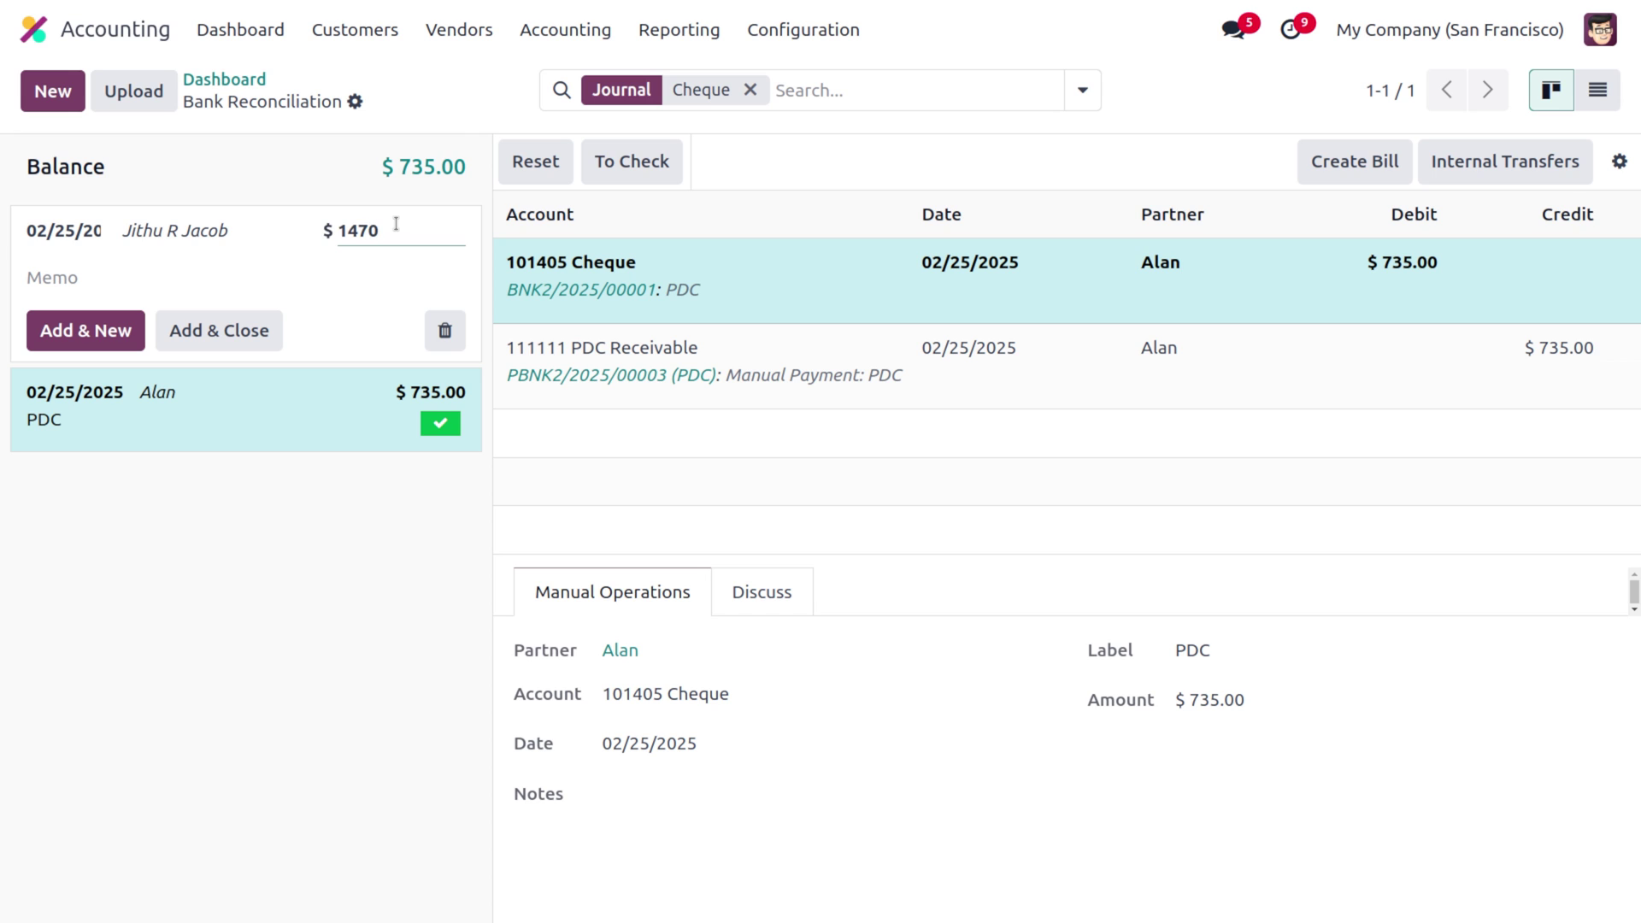
pyautogui.click(104, 283)
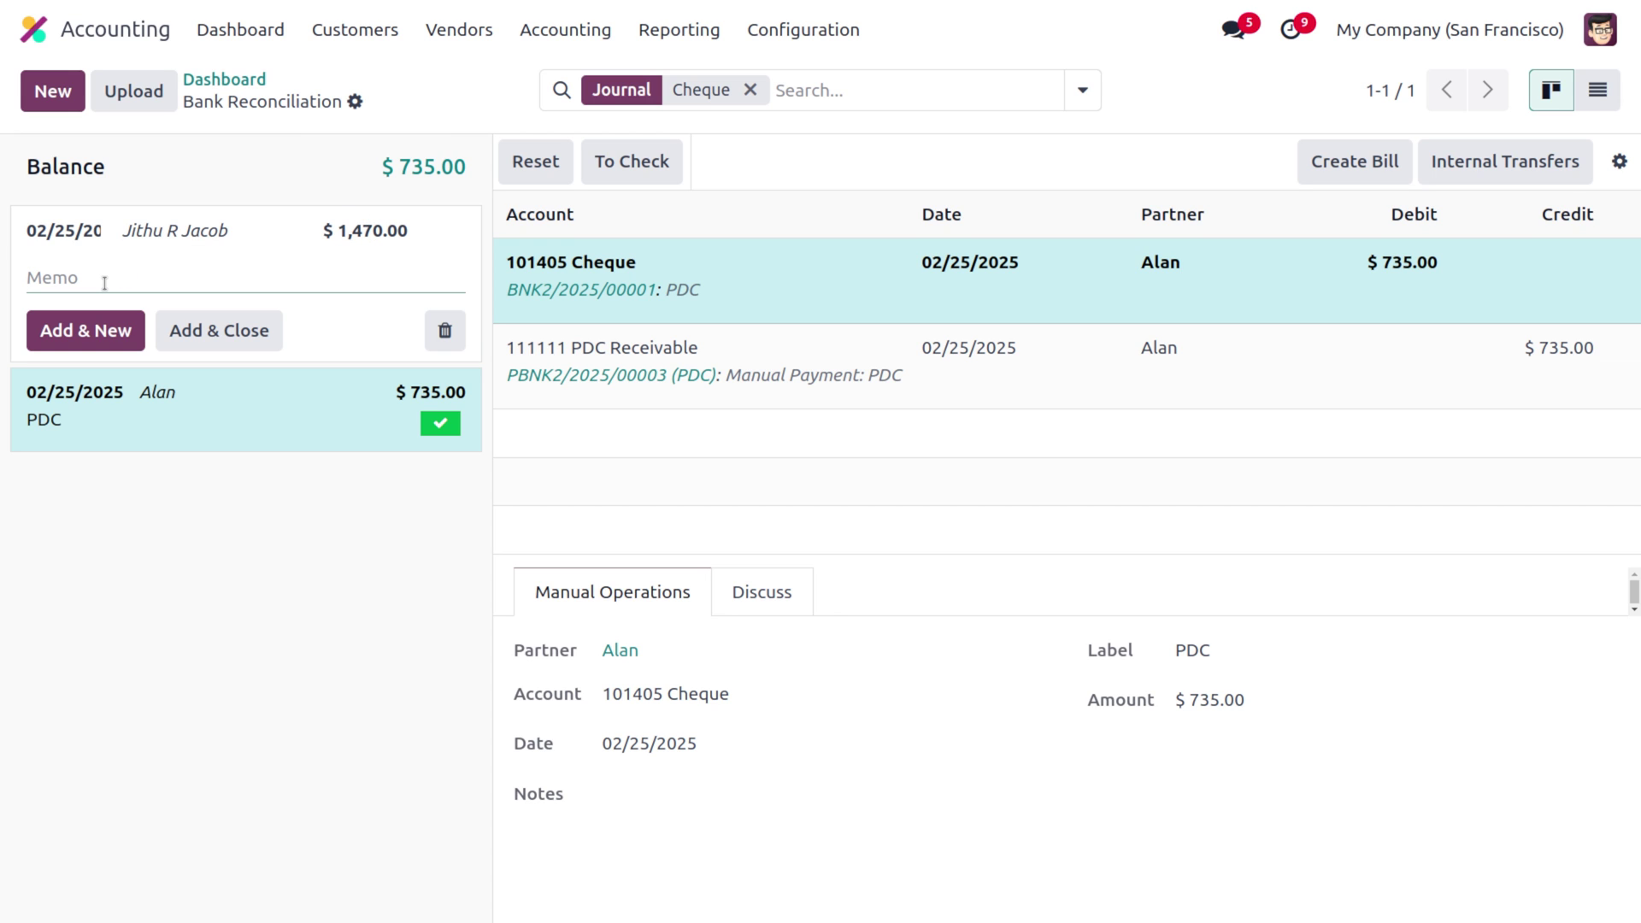
pyautogui.write('PDC')
pyautogui.click(186, 333)
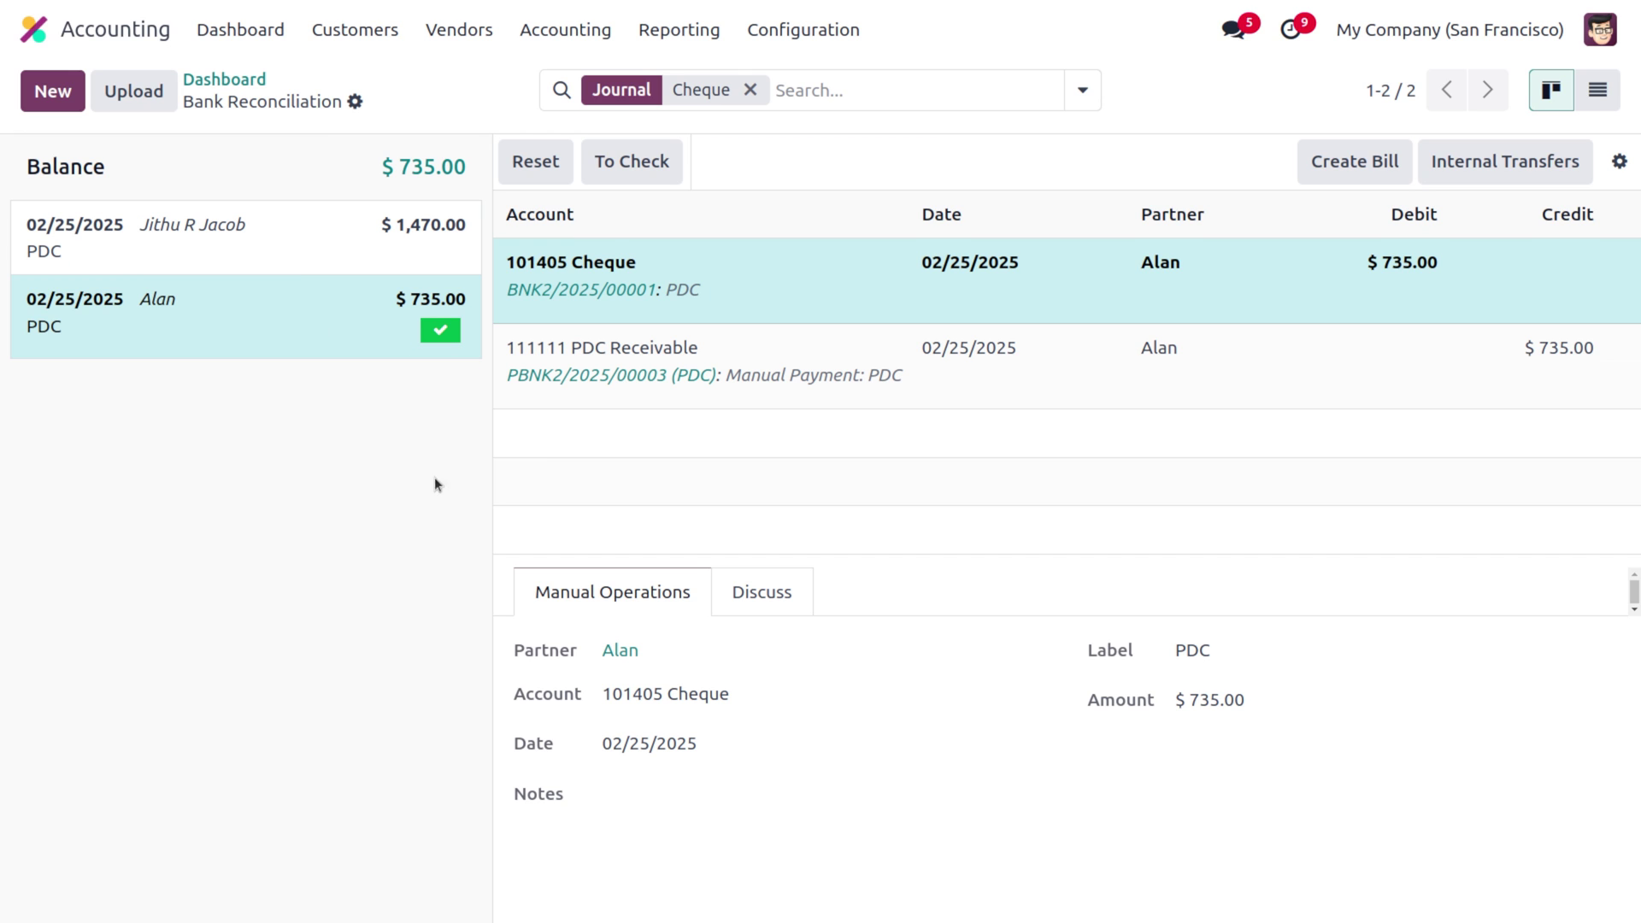
pyautogui.click(751, 90)
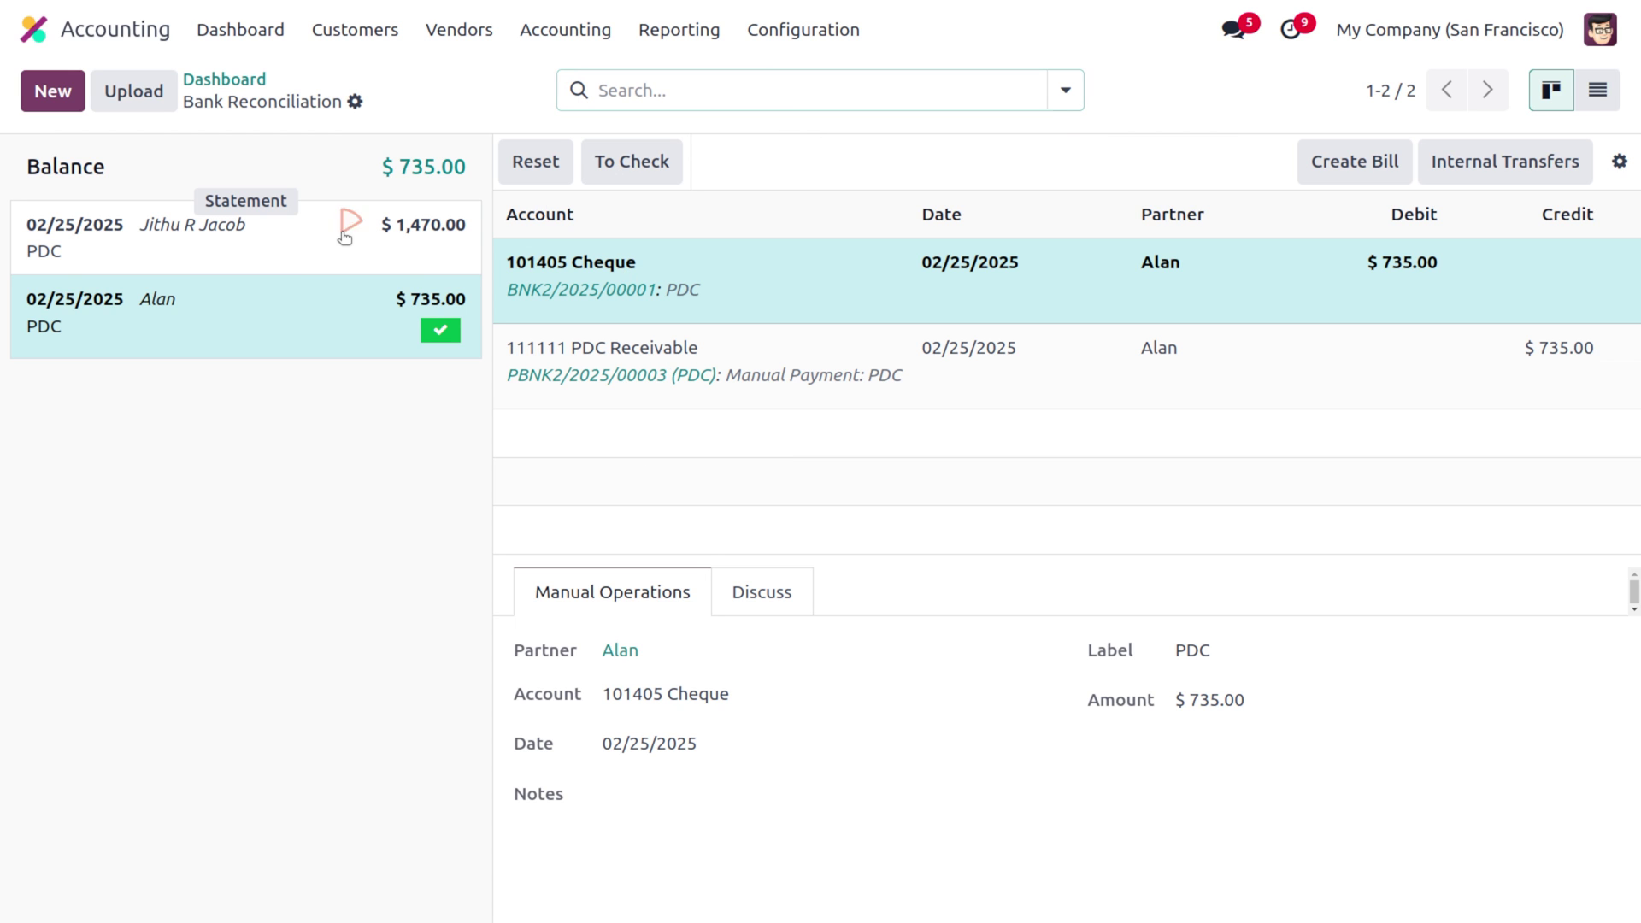
# - Validate the $1,470.00 cheque line against payment PBNK2/2025/00004, then view the customer invoices list
pyautogui.click(344, 236)
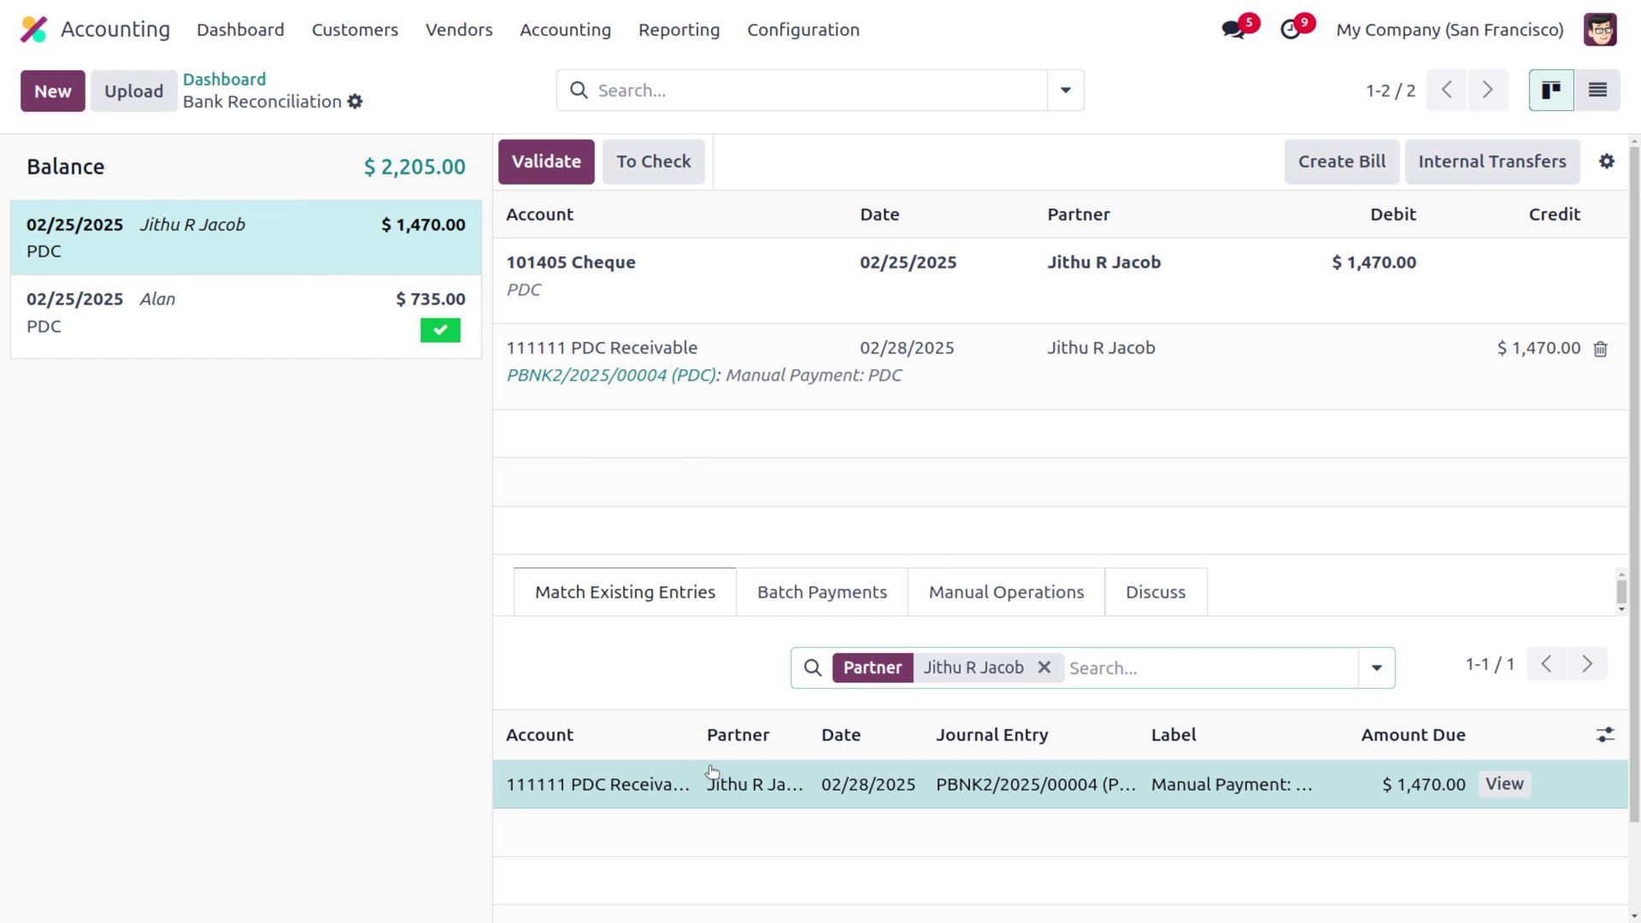
pyautogui.click(543, 163)
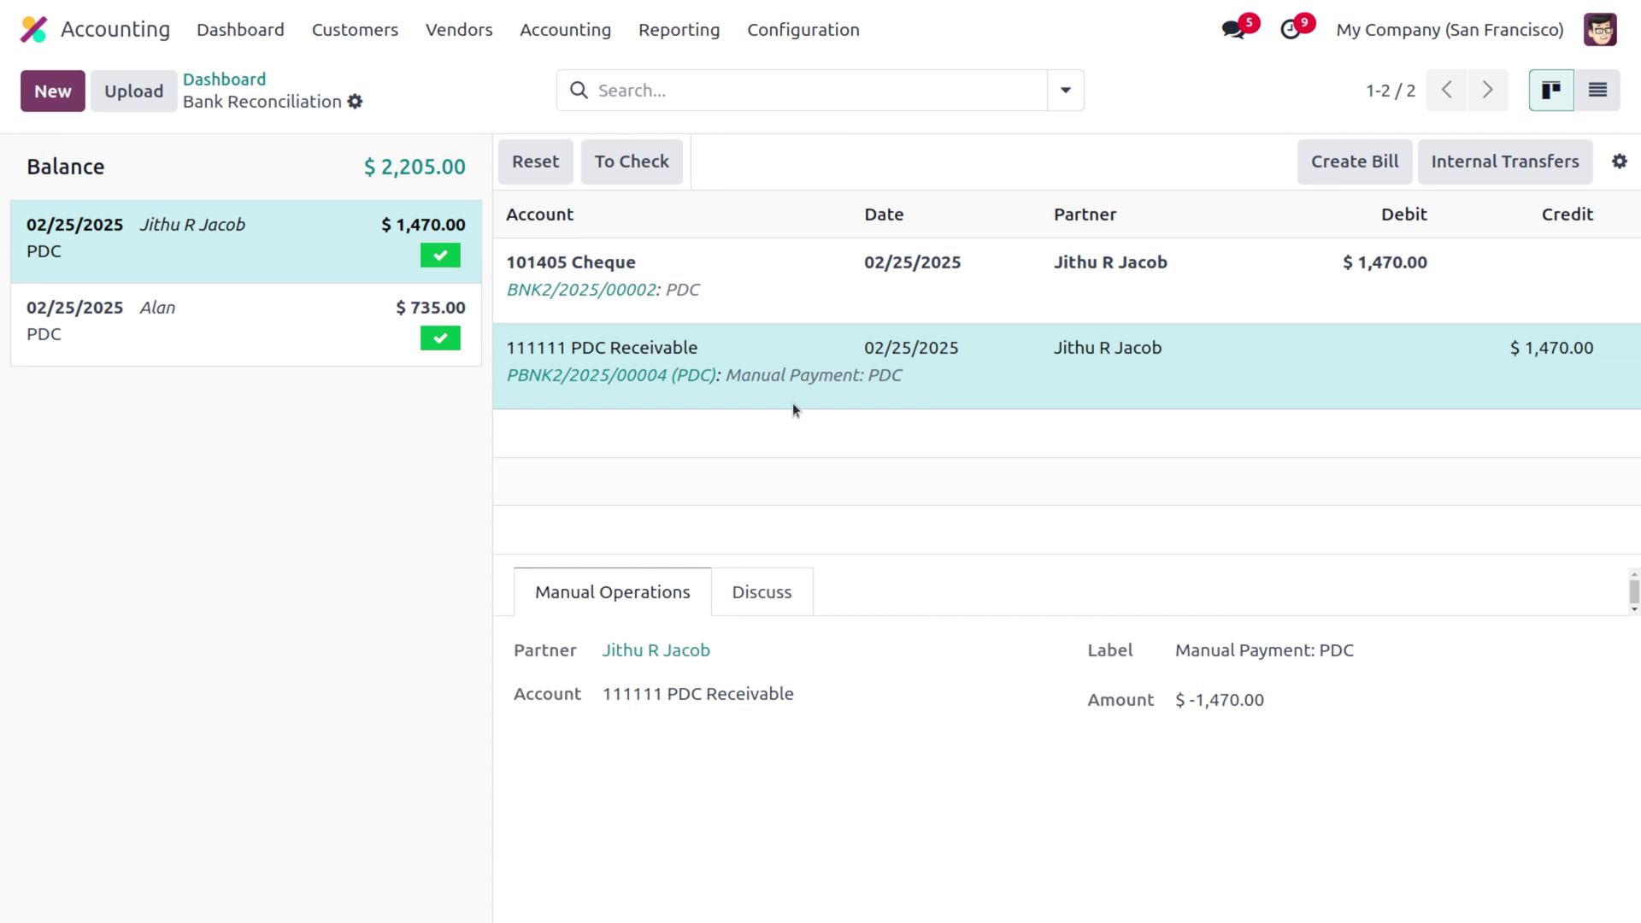
pyautogui.click(360, 36)
pyautogui.click(375, 75)
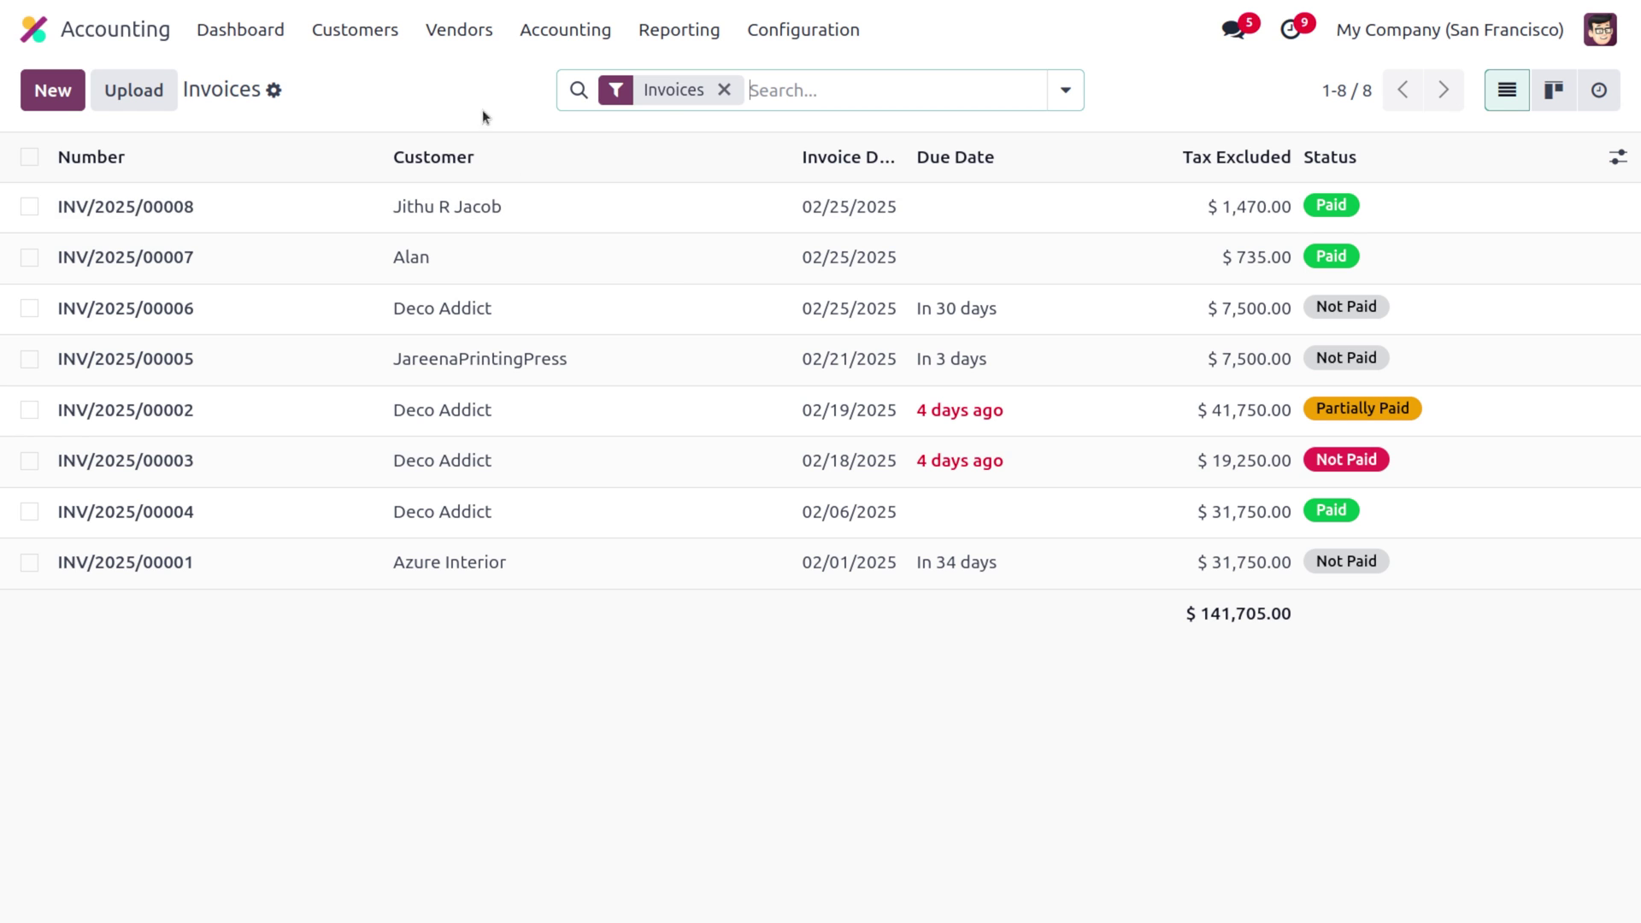
# - Start a new vendor bill with Wood Corner as the vendor
pyautogui.click(459, 30)
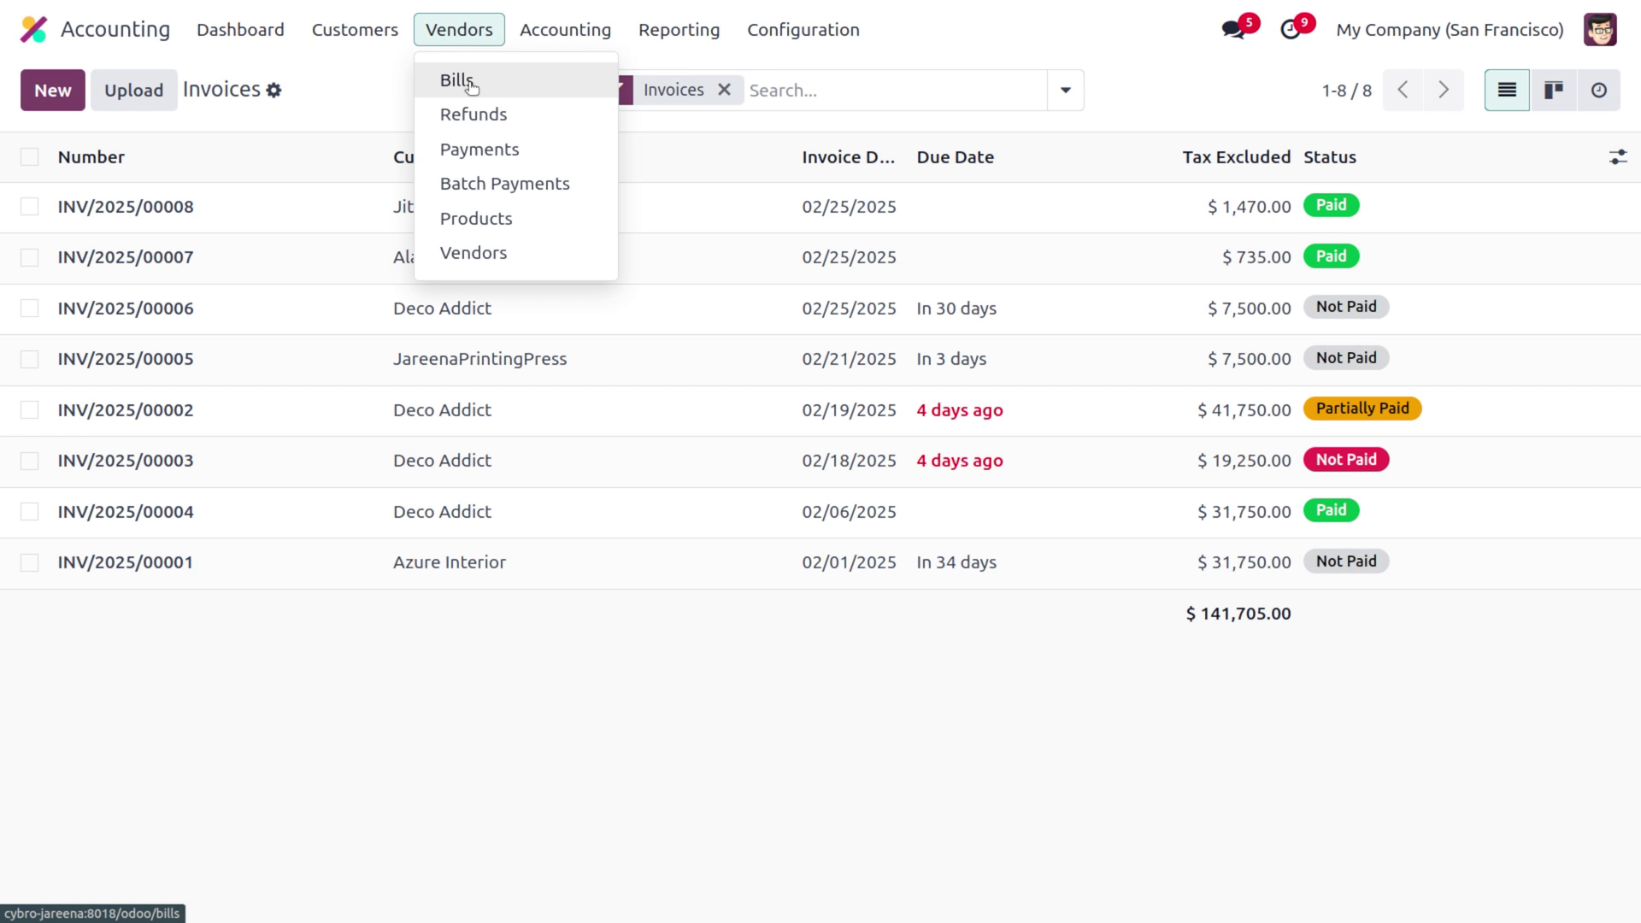
pyautogui.click(472, 82)
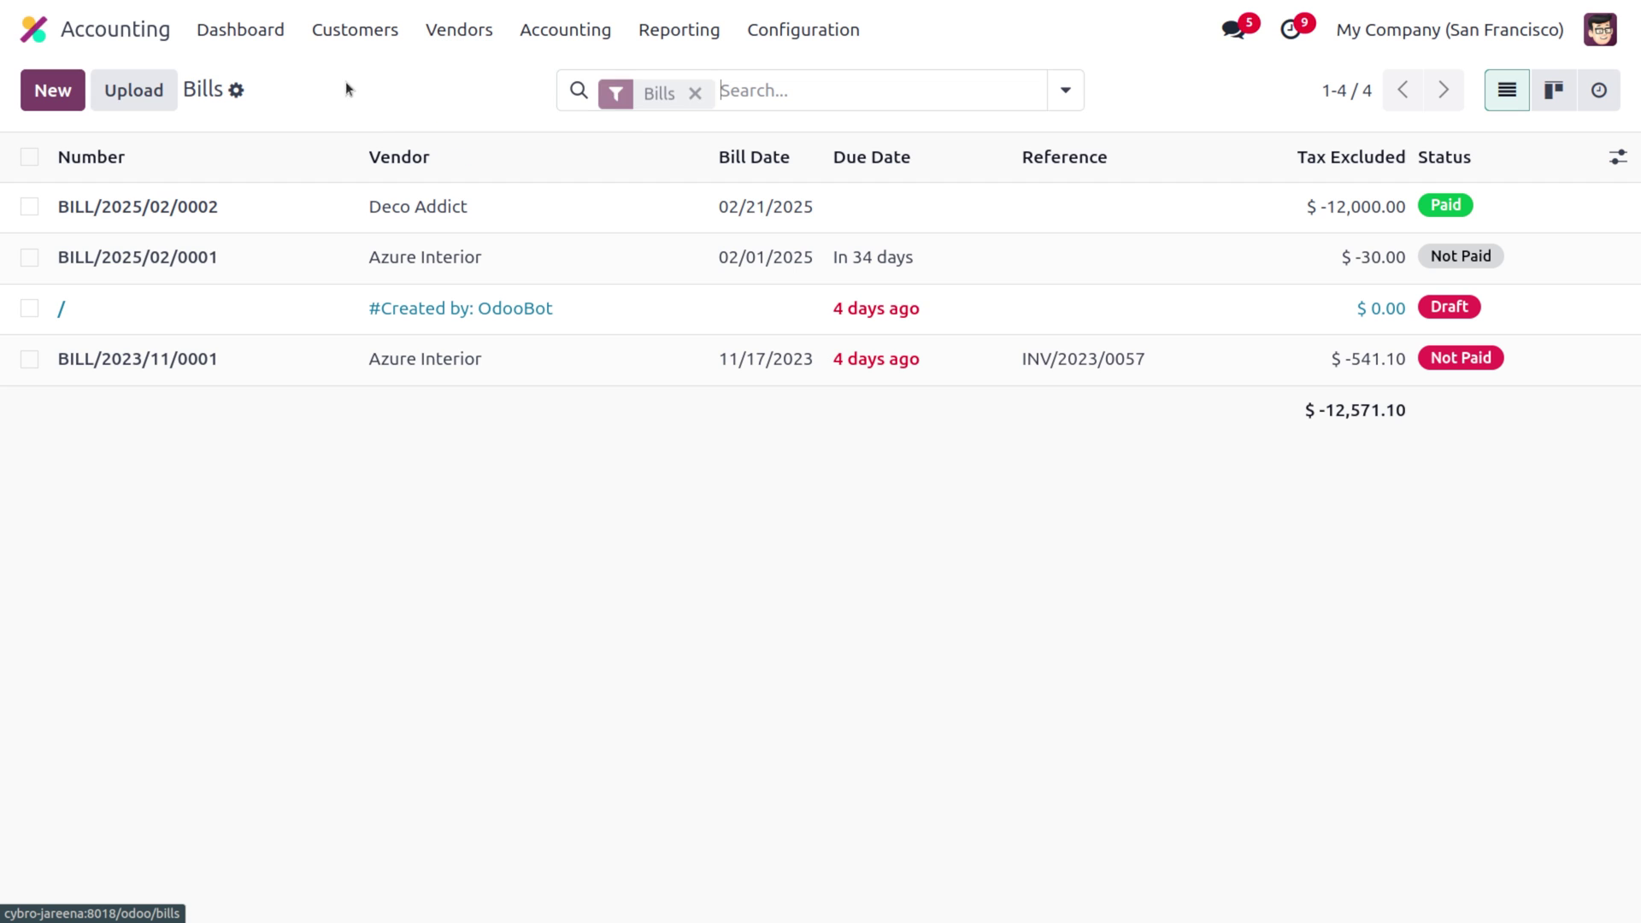
pyautogui.click(53, 94)
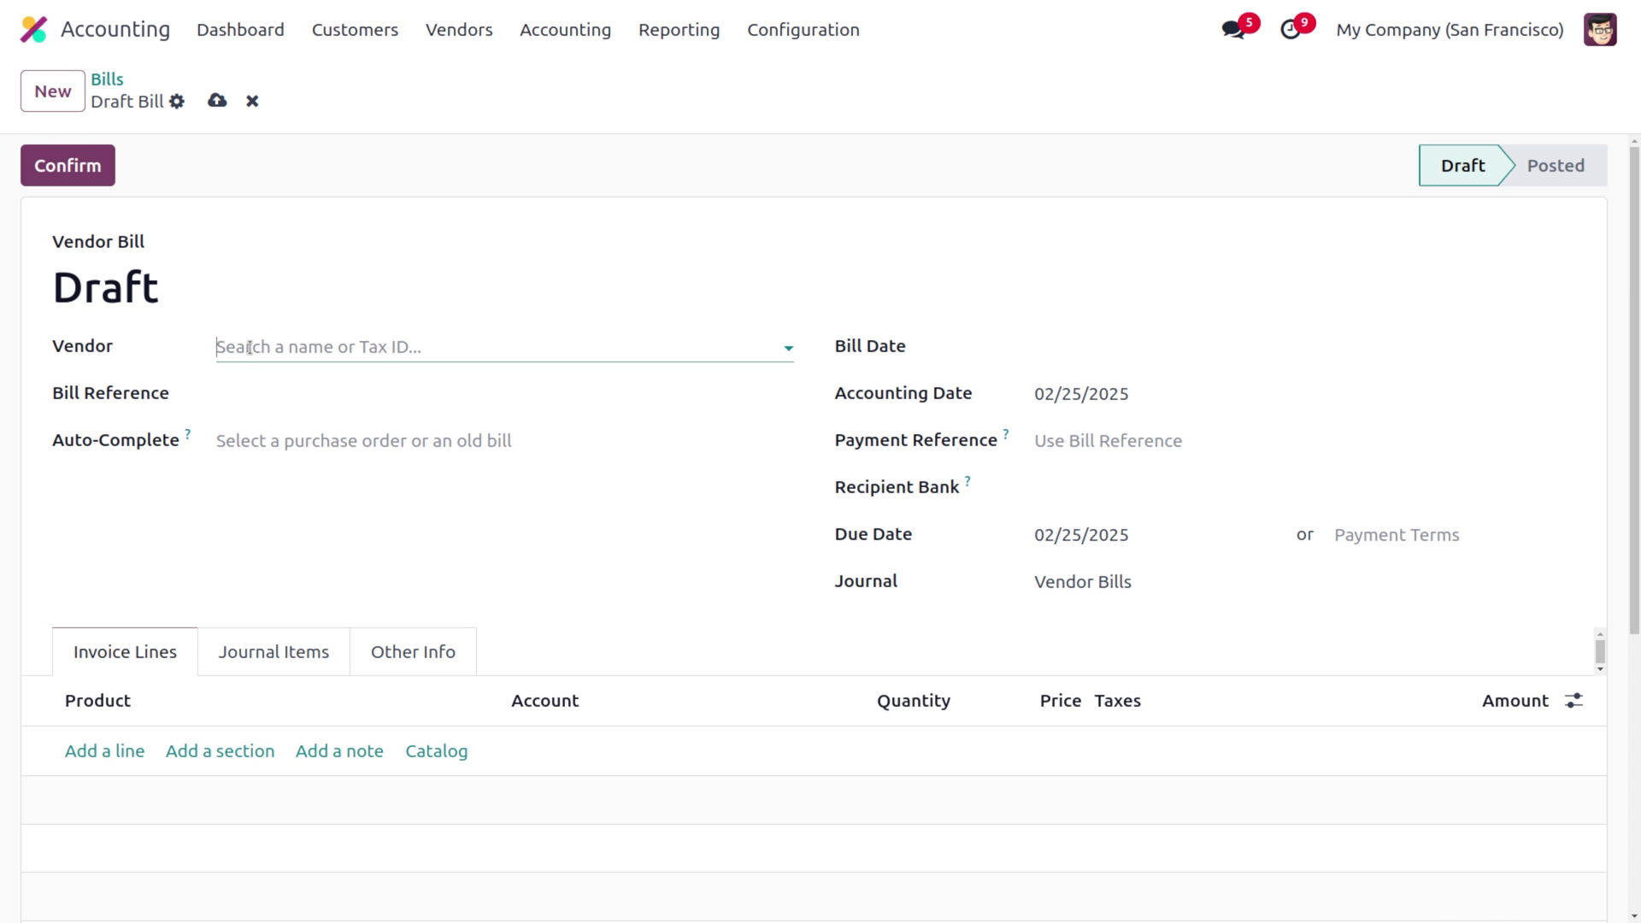
pyautogui.click(248, 347)
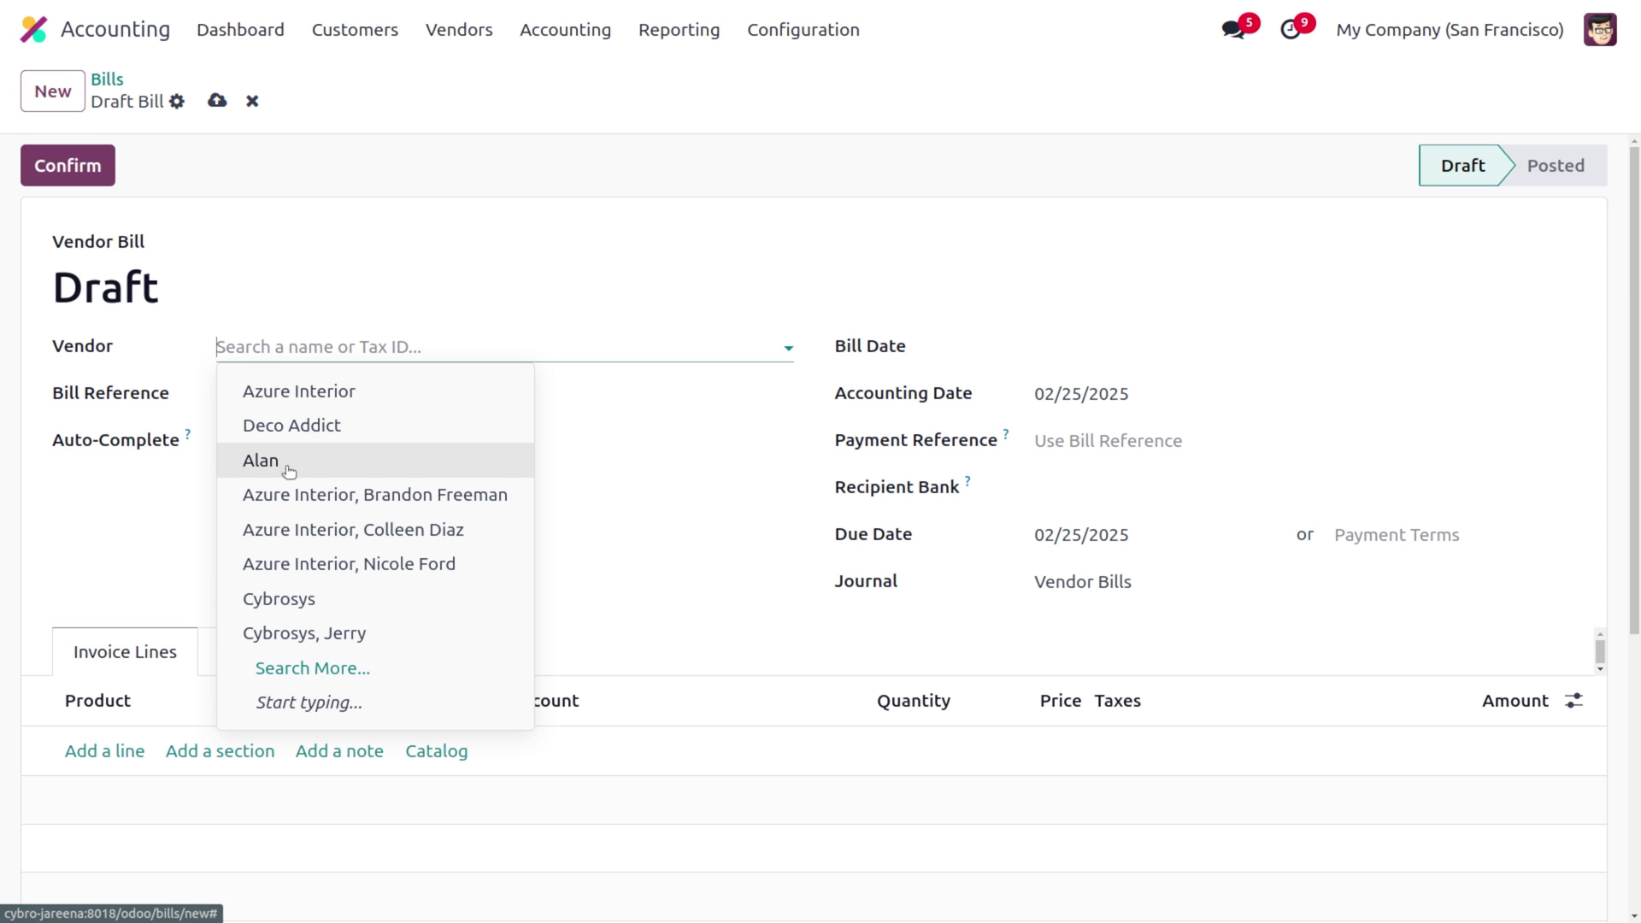
pyautogui.click(332, 667)
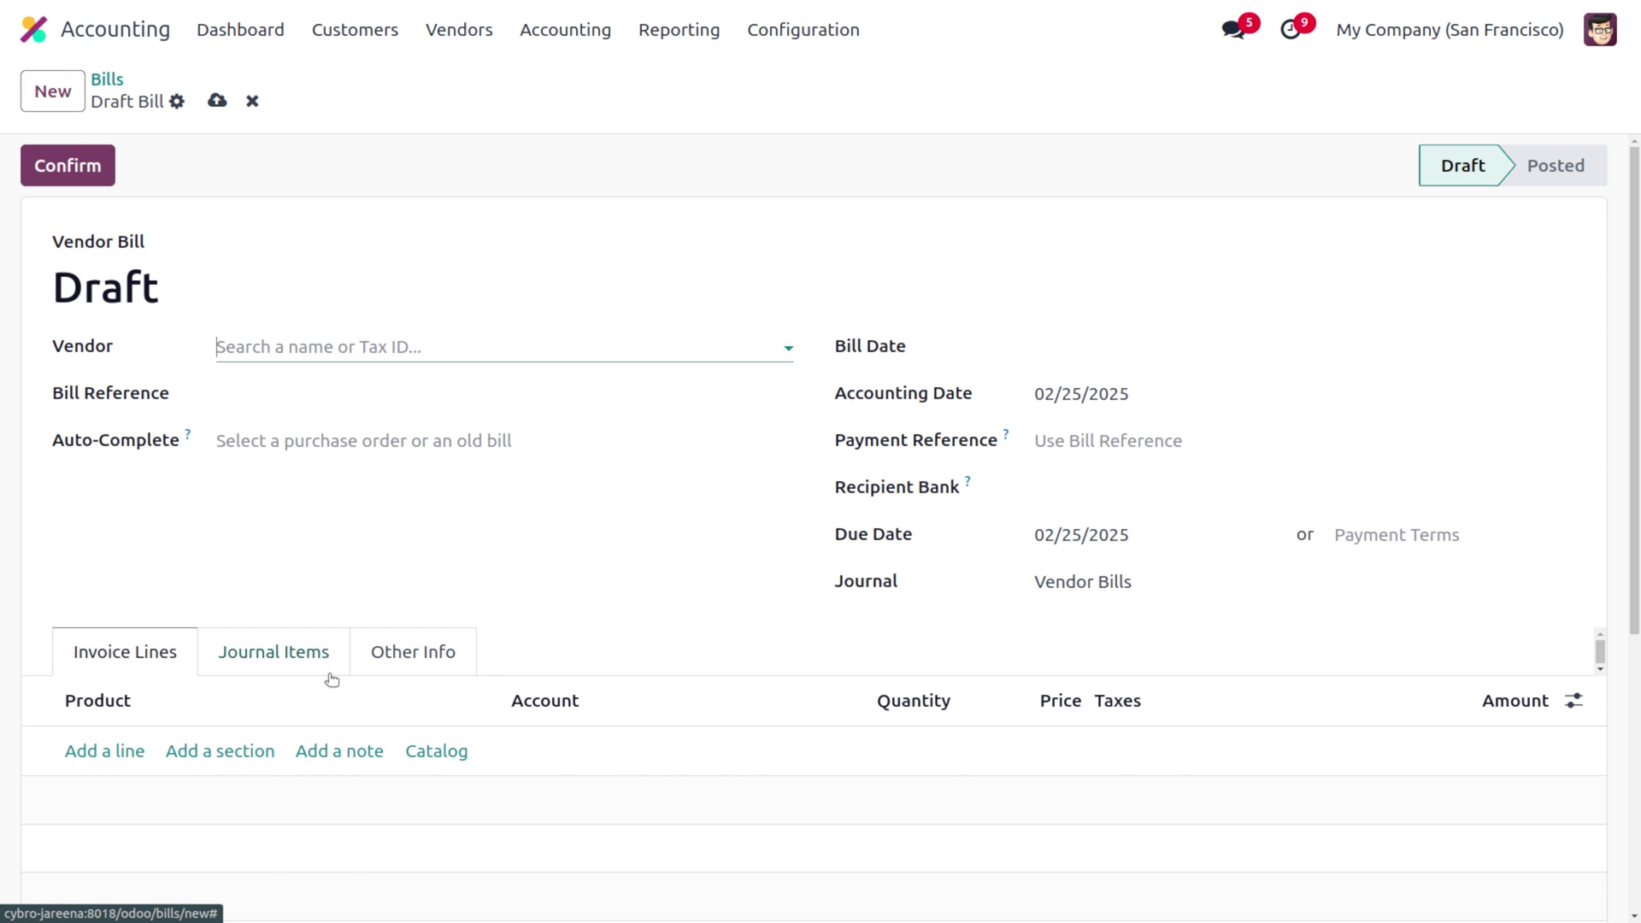
pyautogui.scroll(-15, 332, 679)
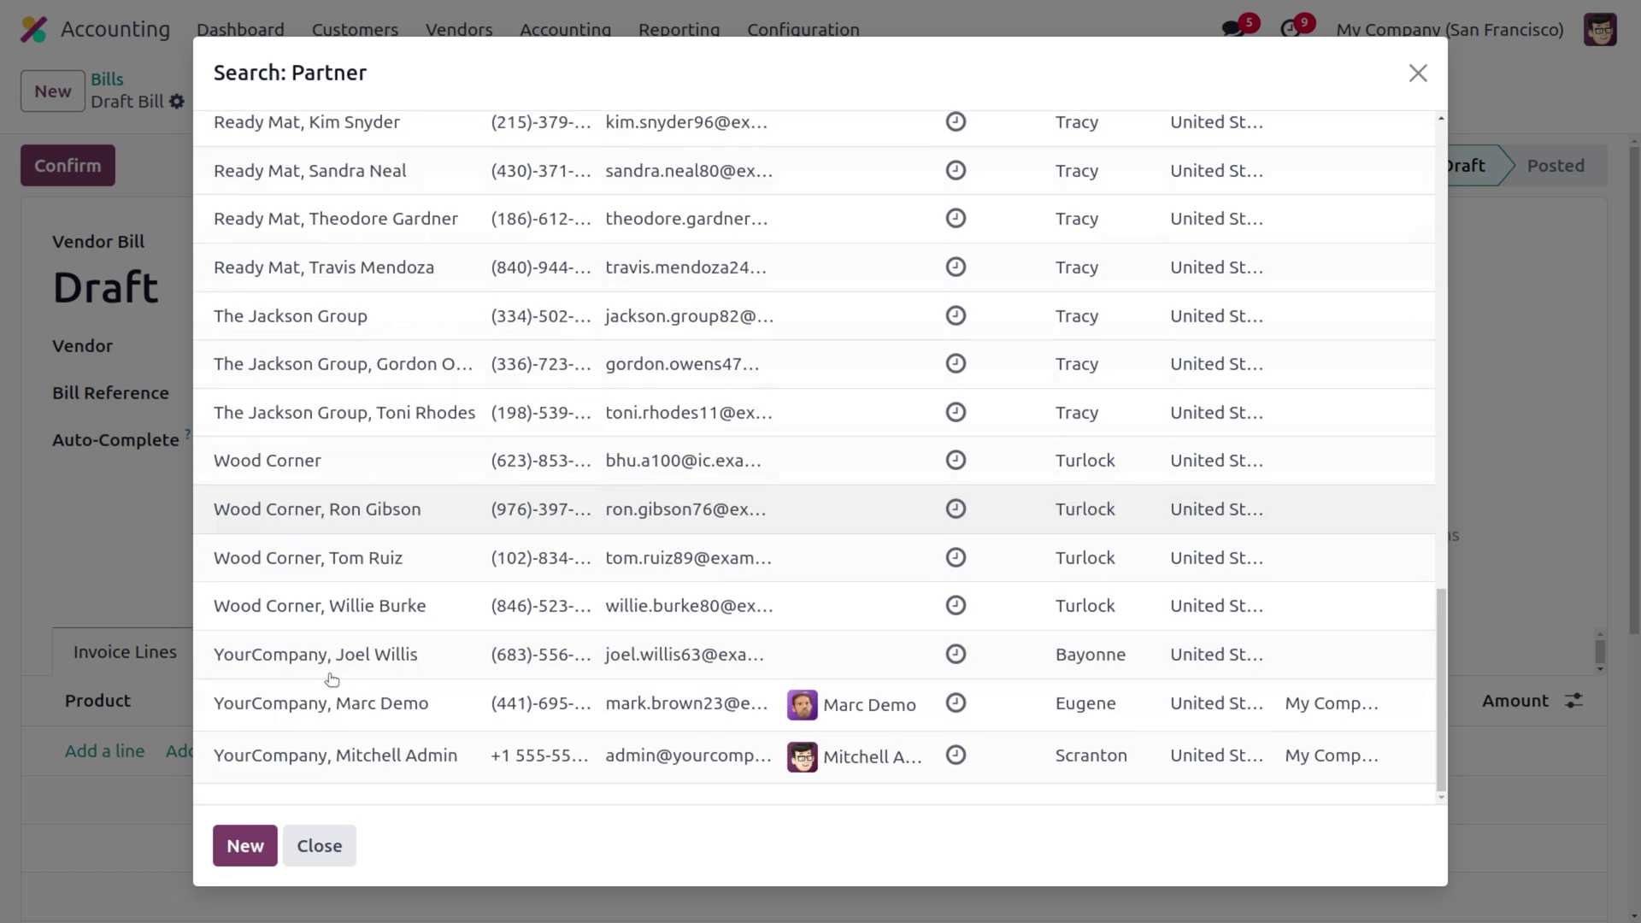
pyautogui.click(314, 460)
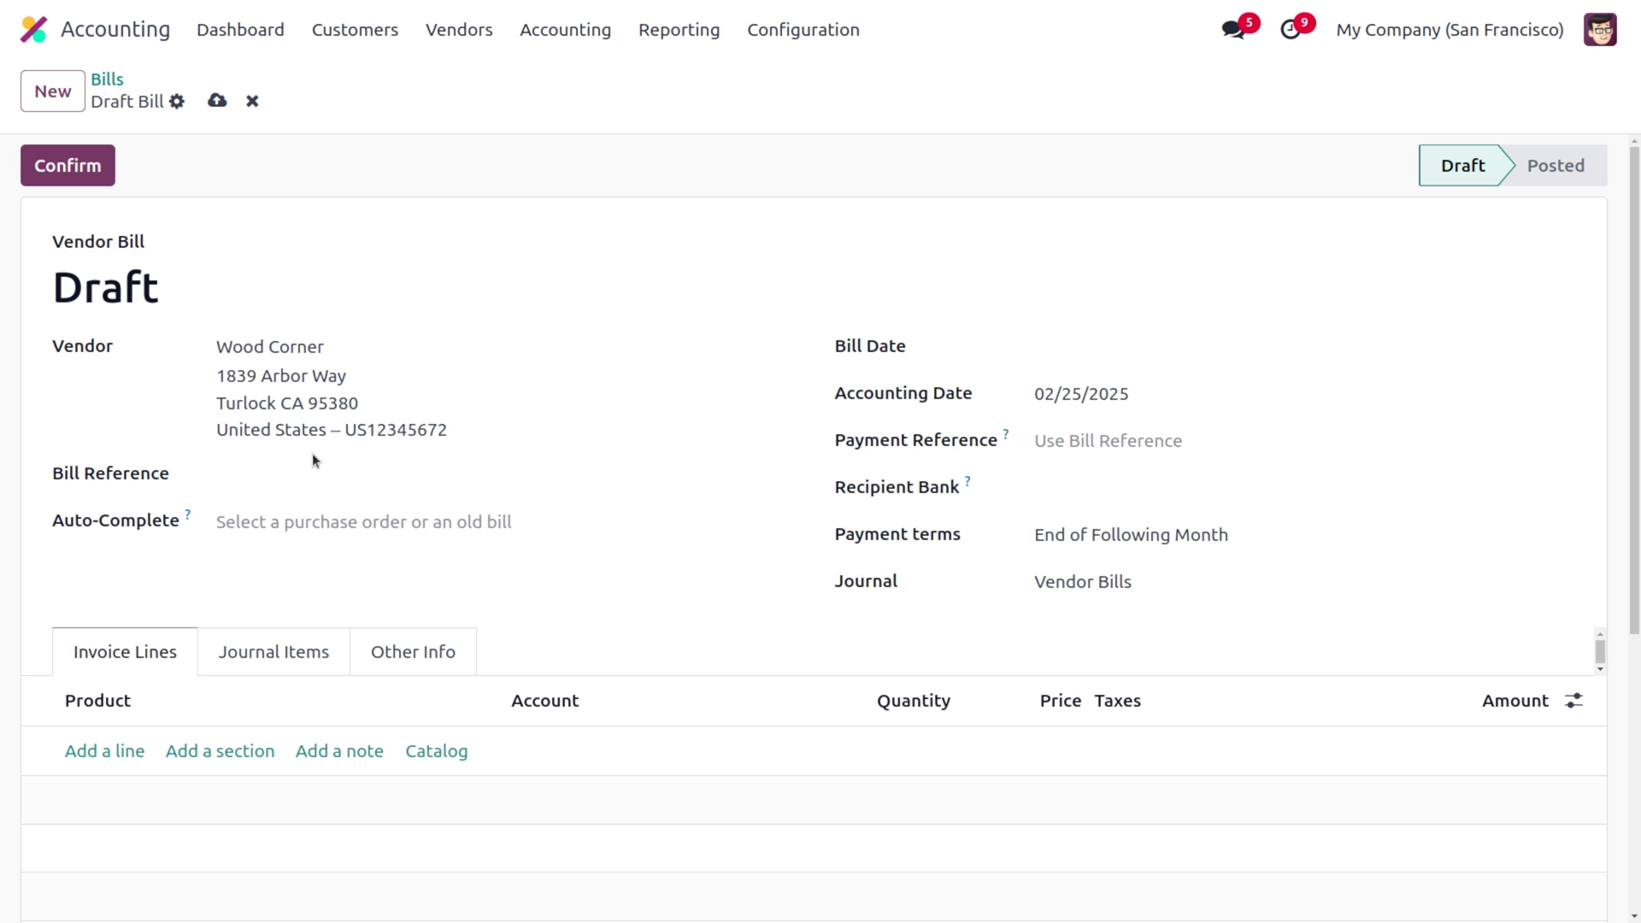
# - Set the bill date to 02/25/2025 and the accounting date to 02/28/2025
pyautogui.click(1128, 354)
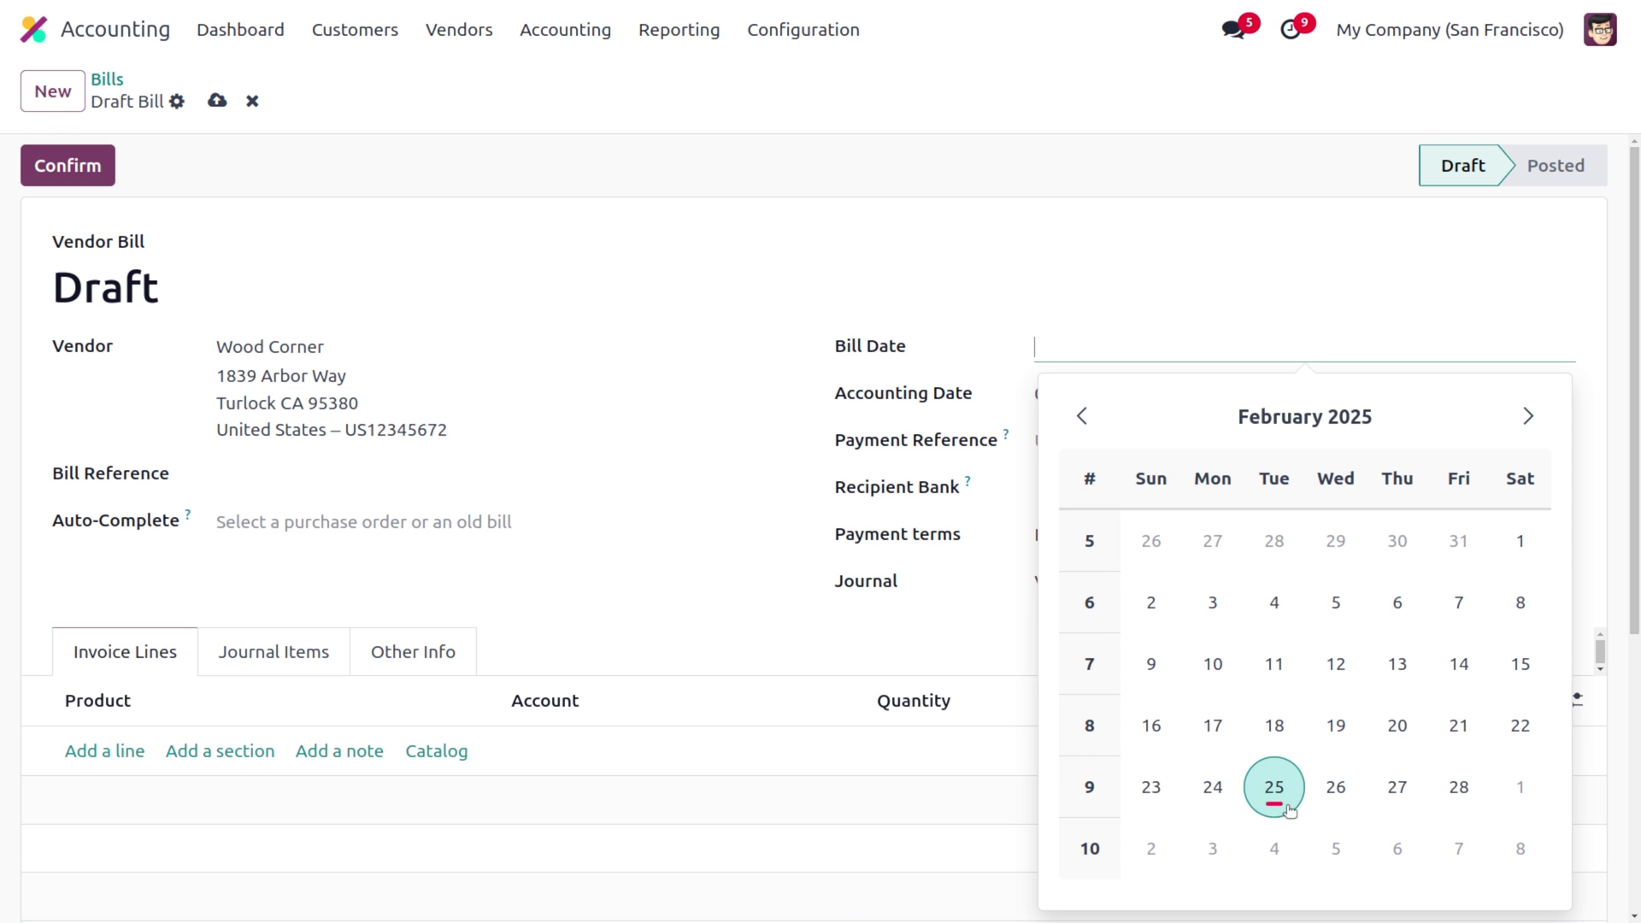
pyautogui.click(1280, 793)
pyautogui.click(1104, 400)
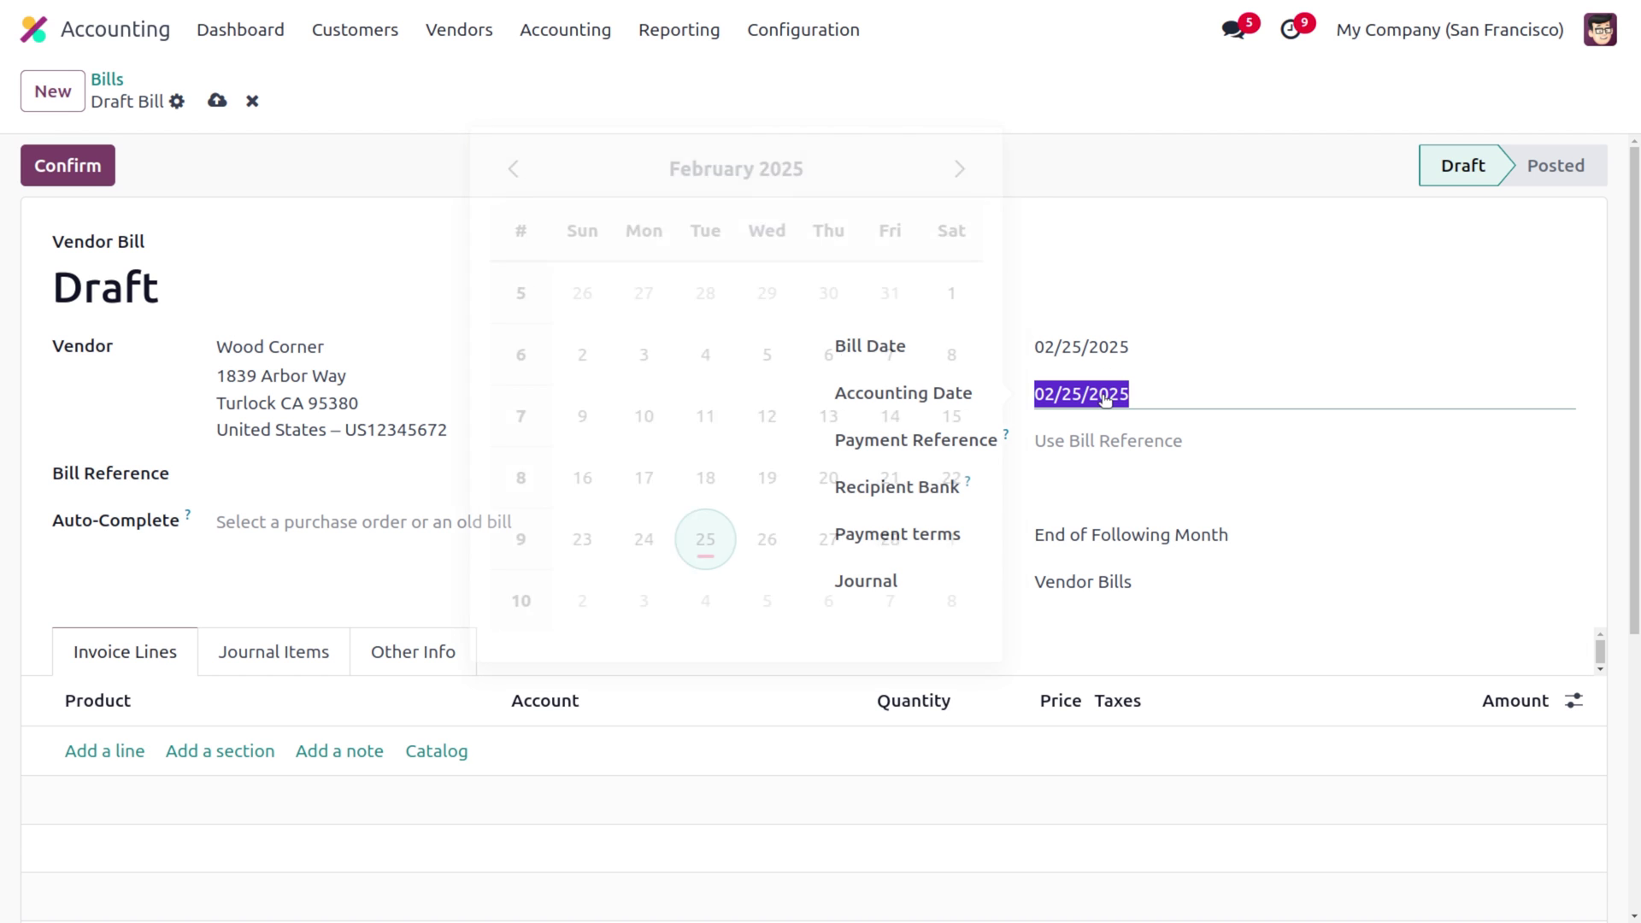
pyautogui.click(910, 538)
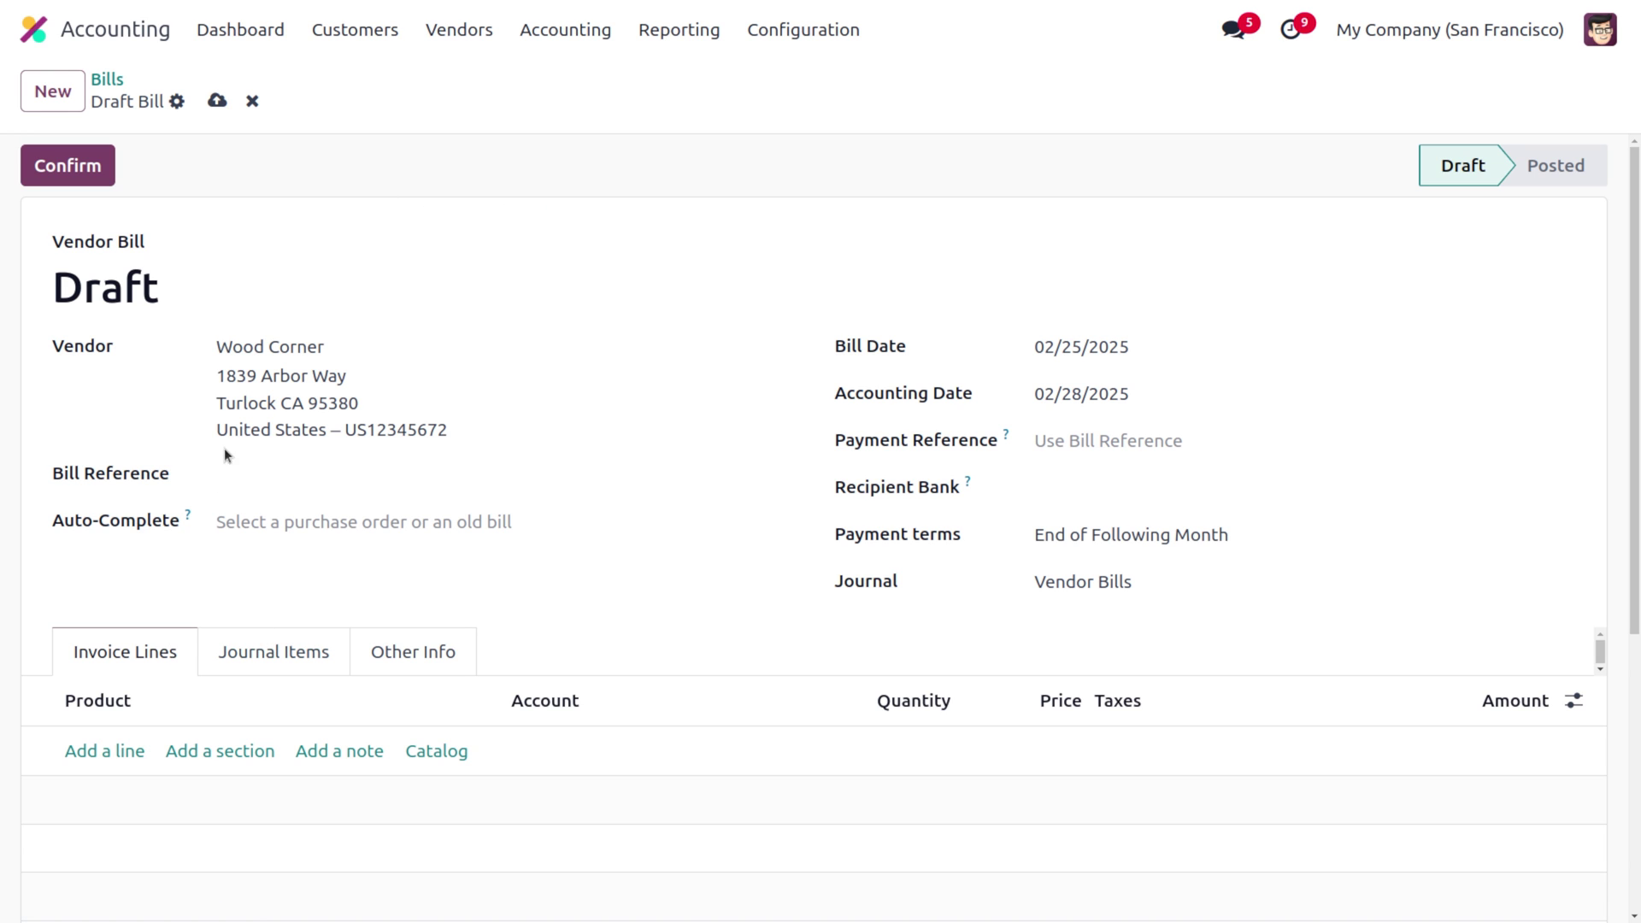
# - Add 10 [E-COM08] Storage Box at 14.00 ($140.00) and post the bill
pyautogui.click(129, 752)
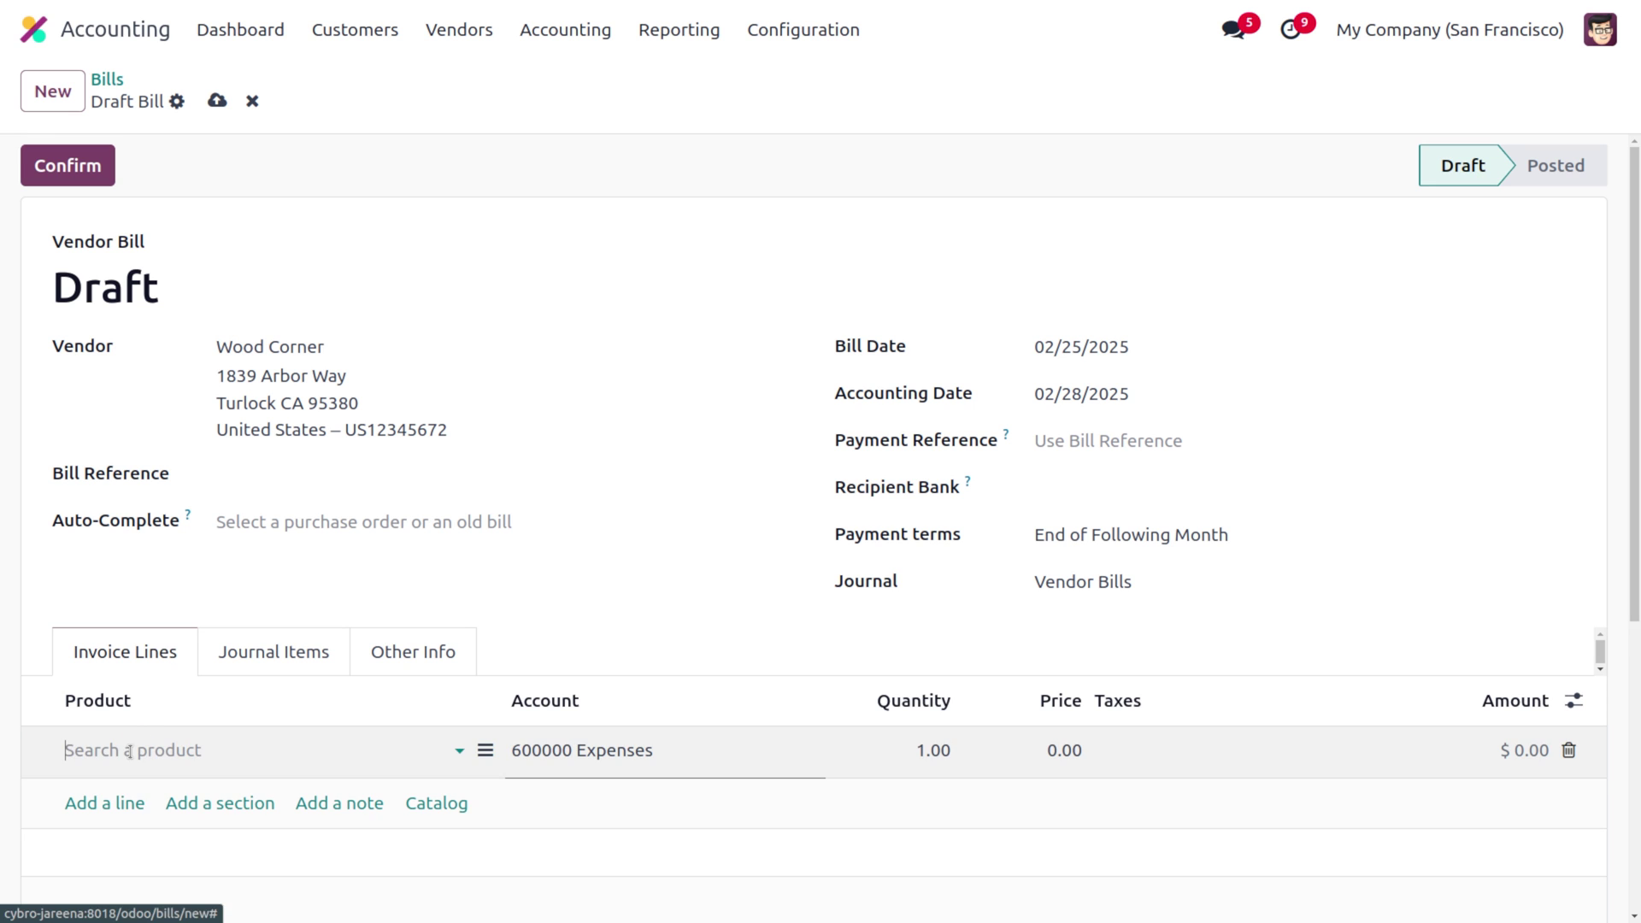
pyautogui.click(129, 751)
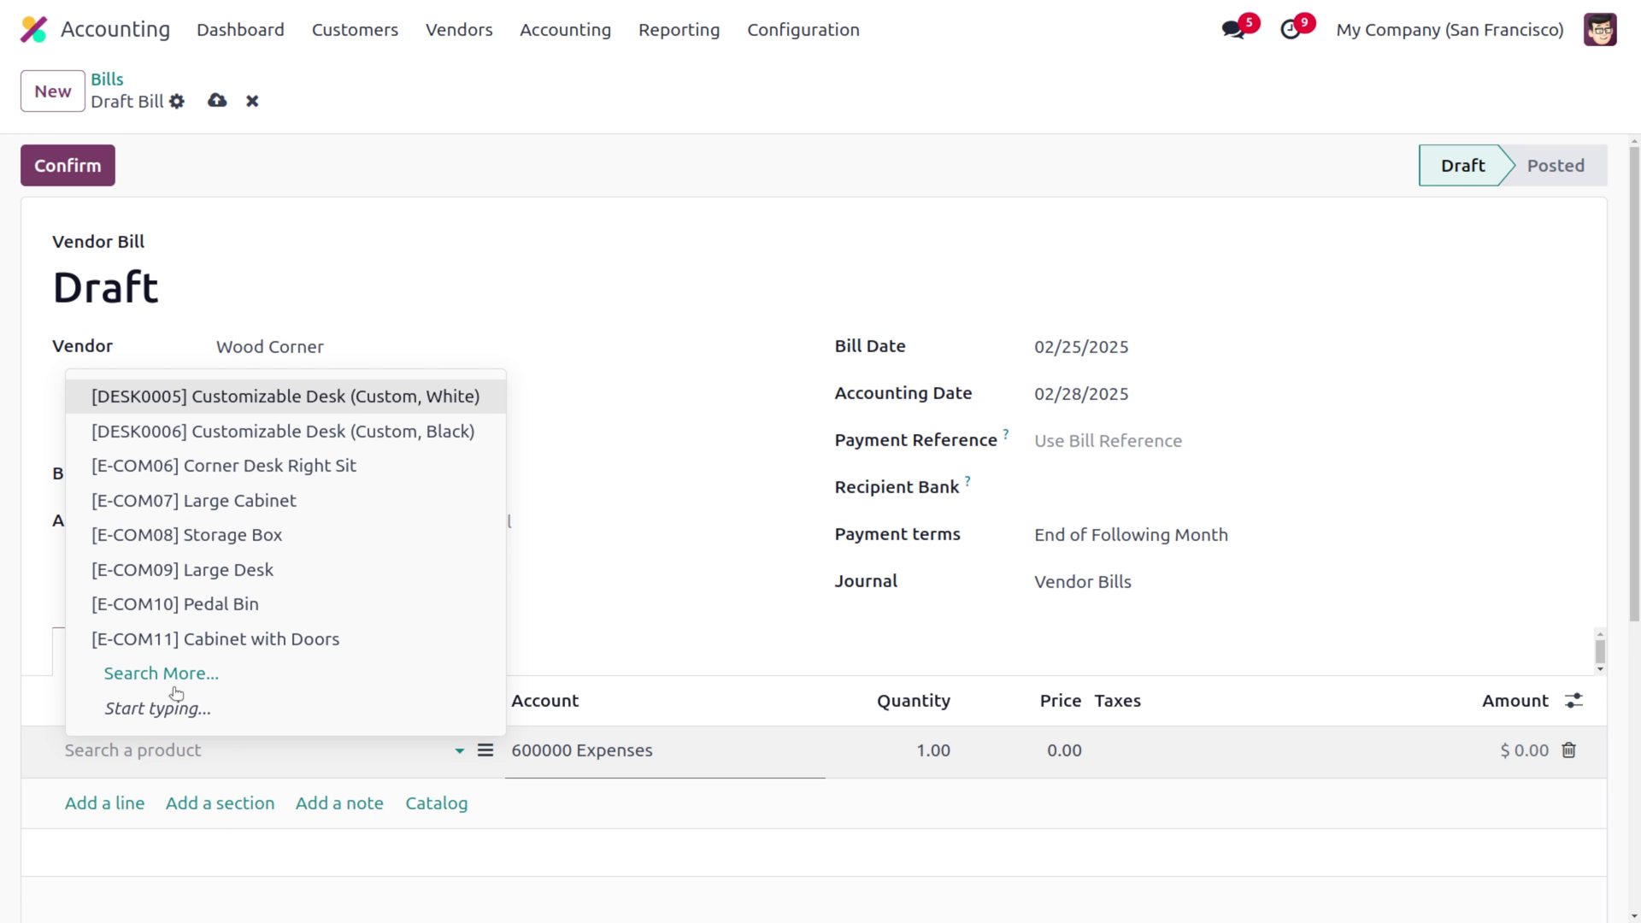
pyautogui.click(363, 530)
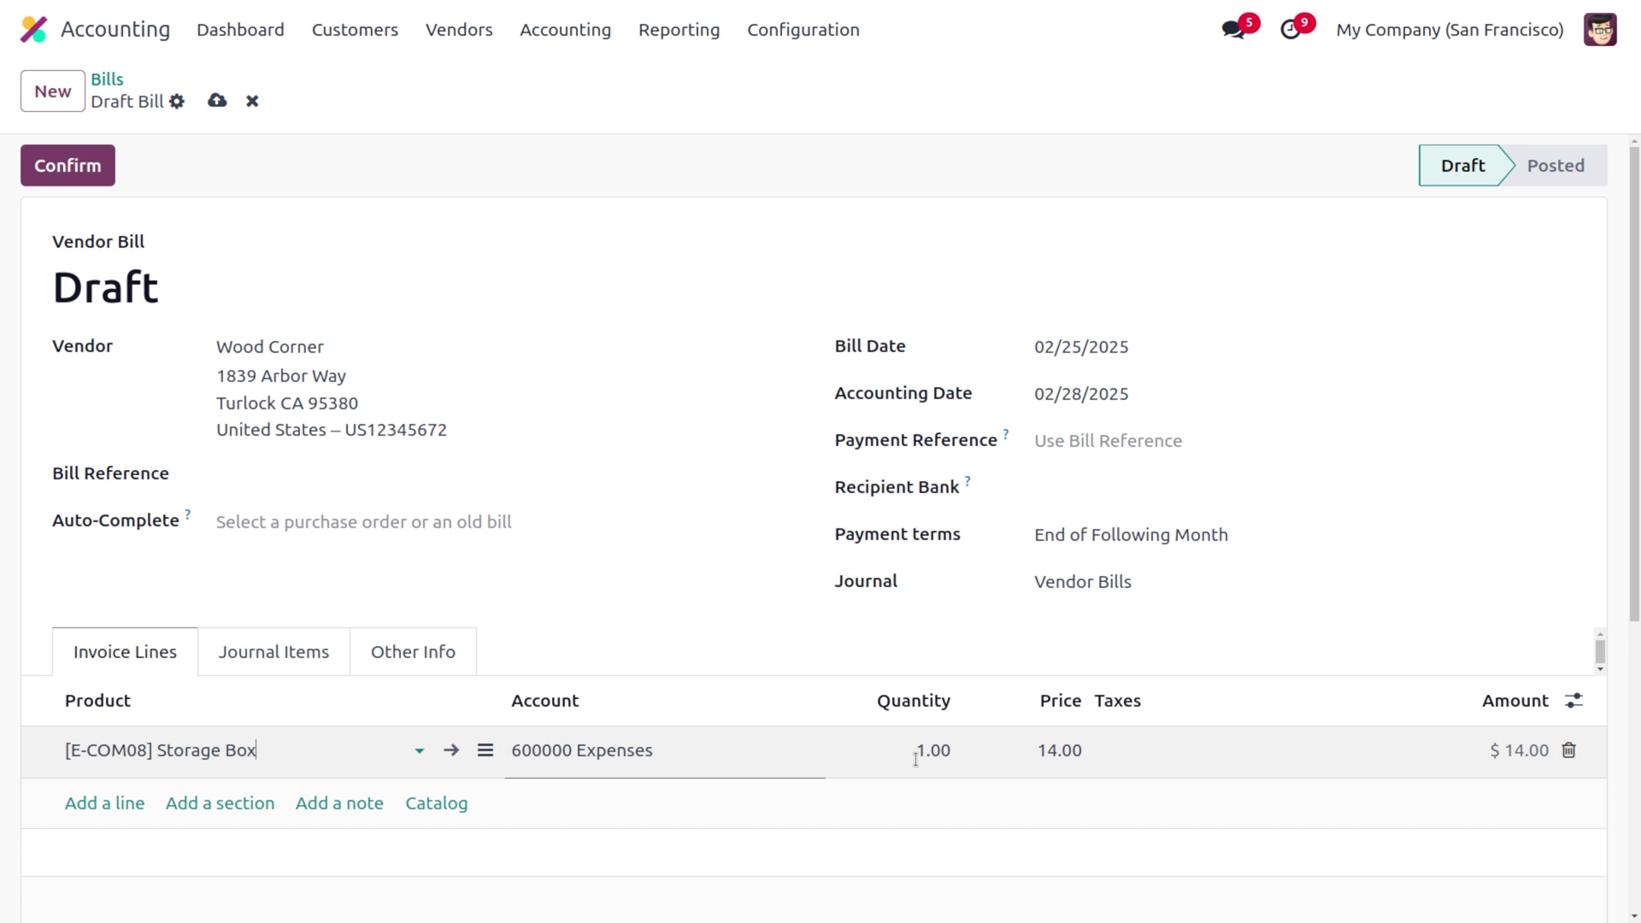
pyautogui.click(915, 759)
pyautogui.write('10')
pyautogui.click(930, 221)
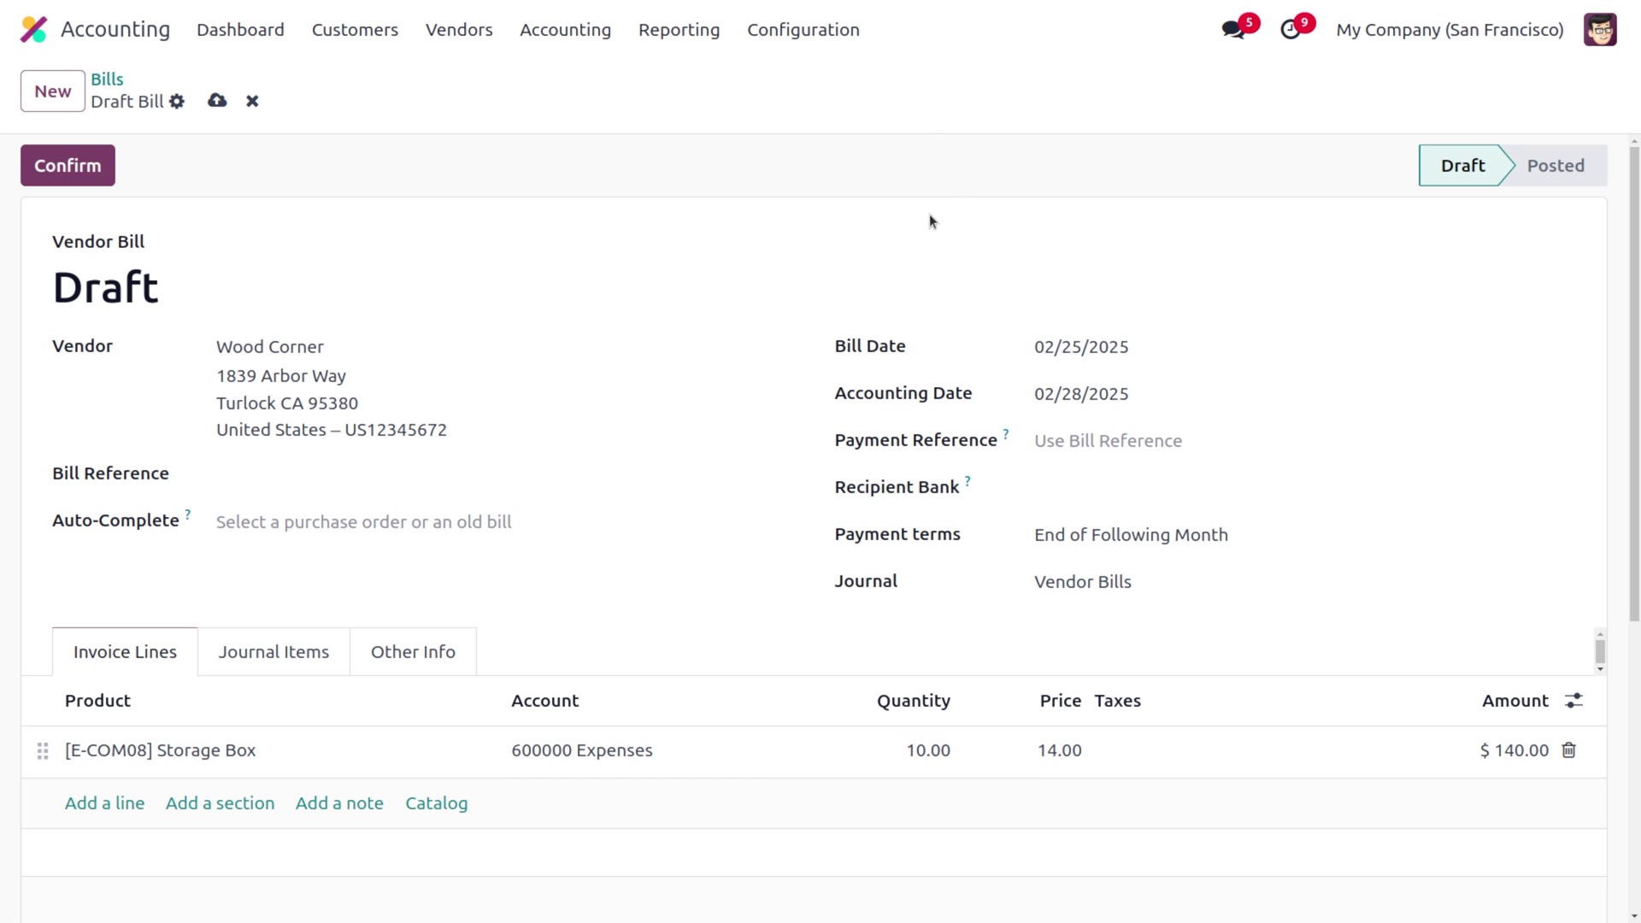
pyautogui.click(72, 162)
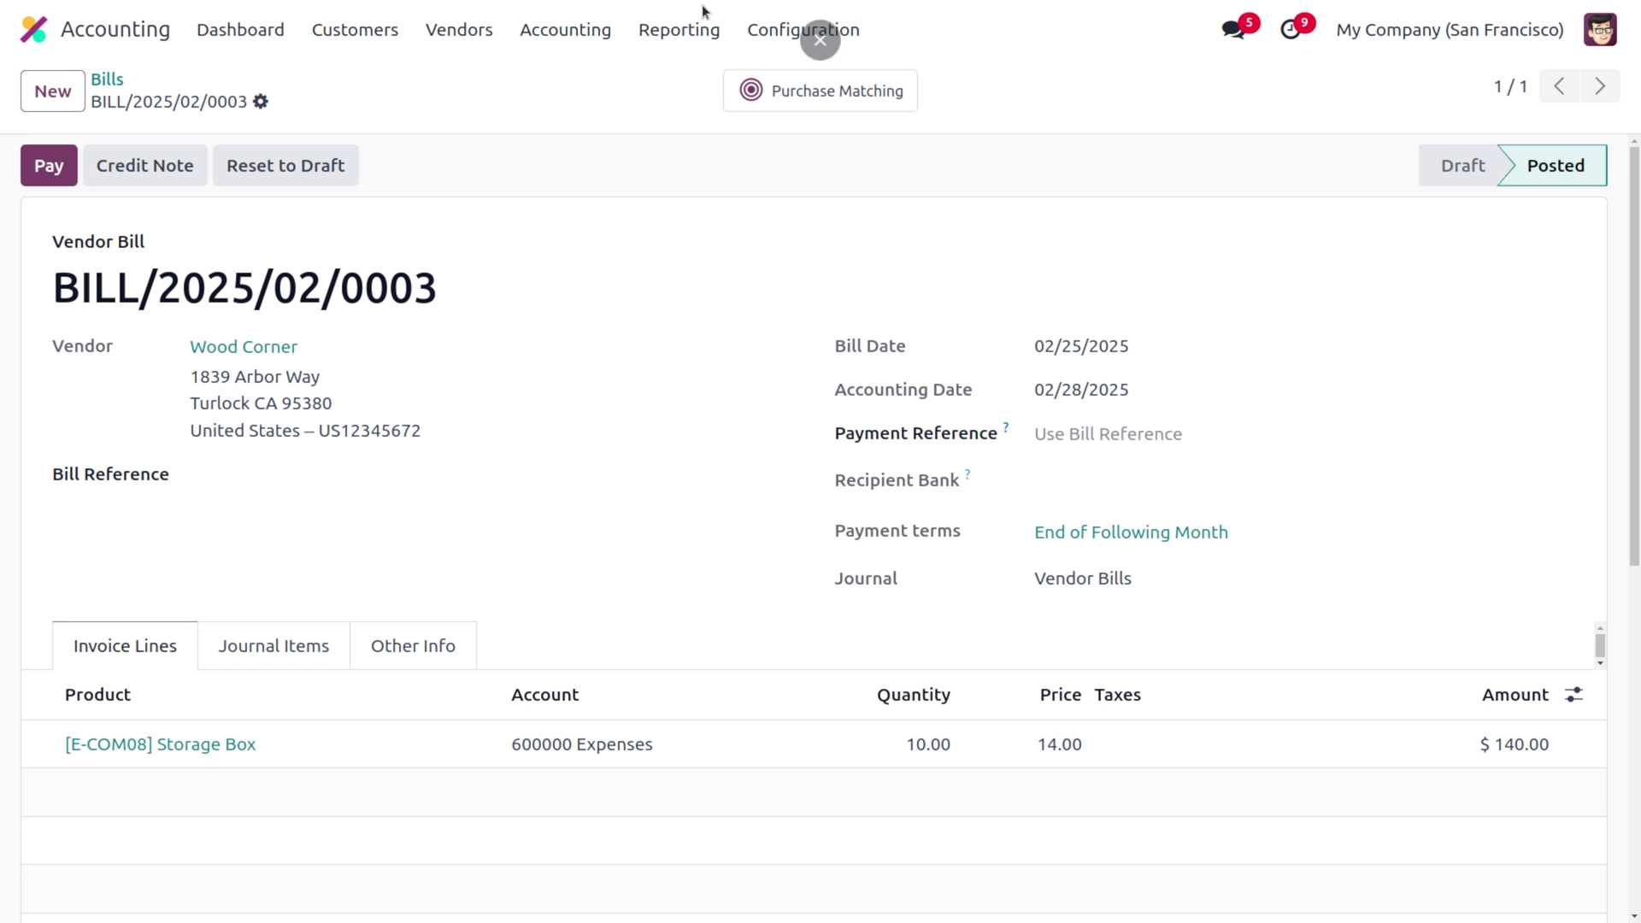
# - Review existing vendor payment PBNK2/2025/00002 from the vendor payments list
pyautogui.click(471, 31)
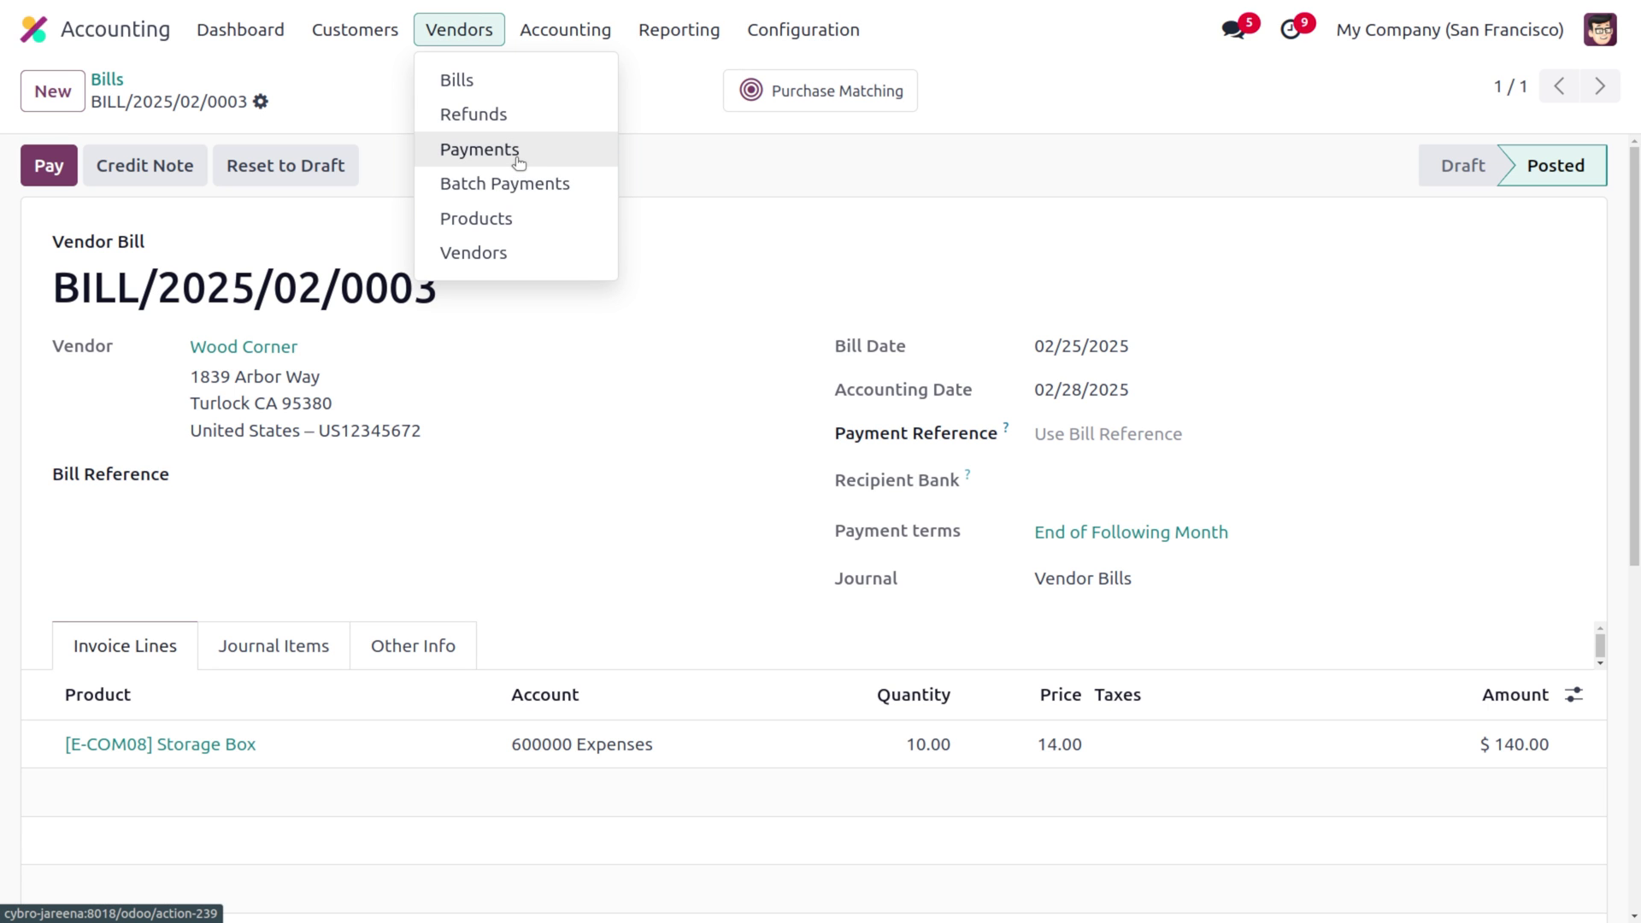
pyautogui.click(518, 162)
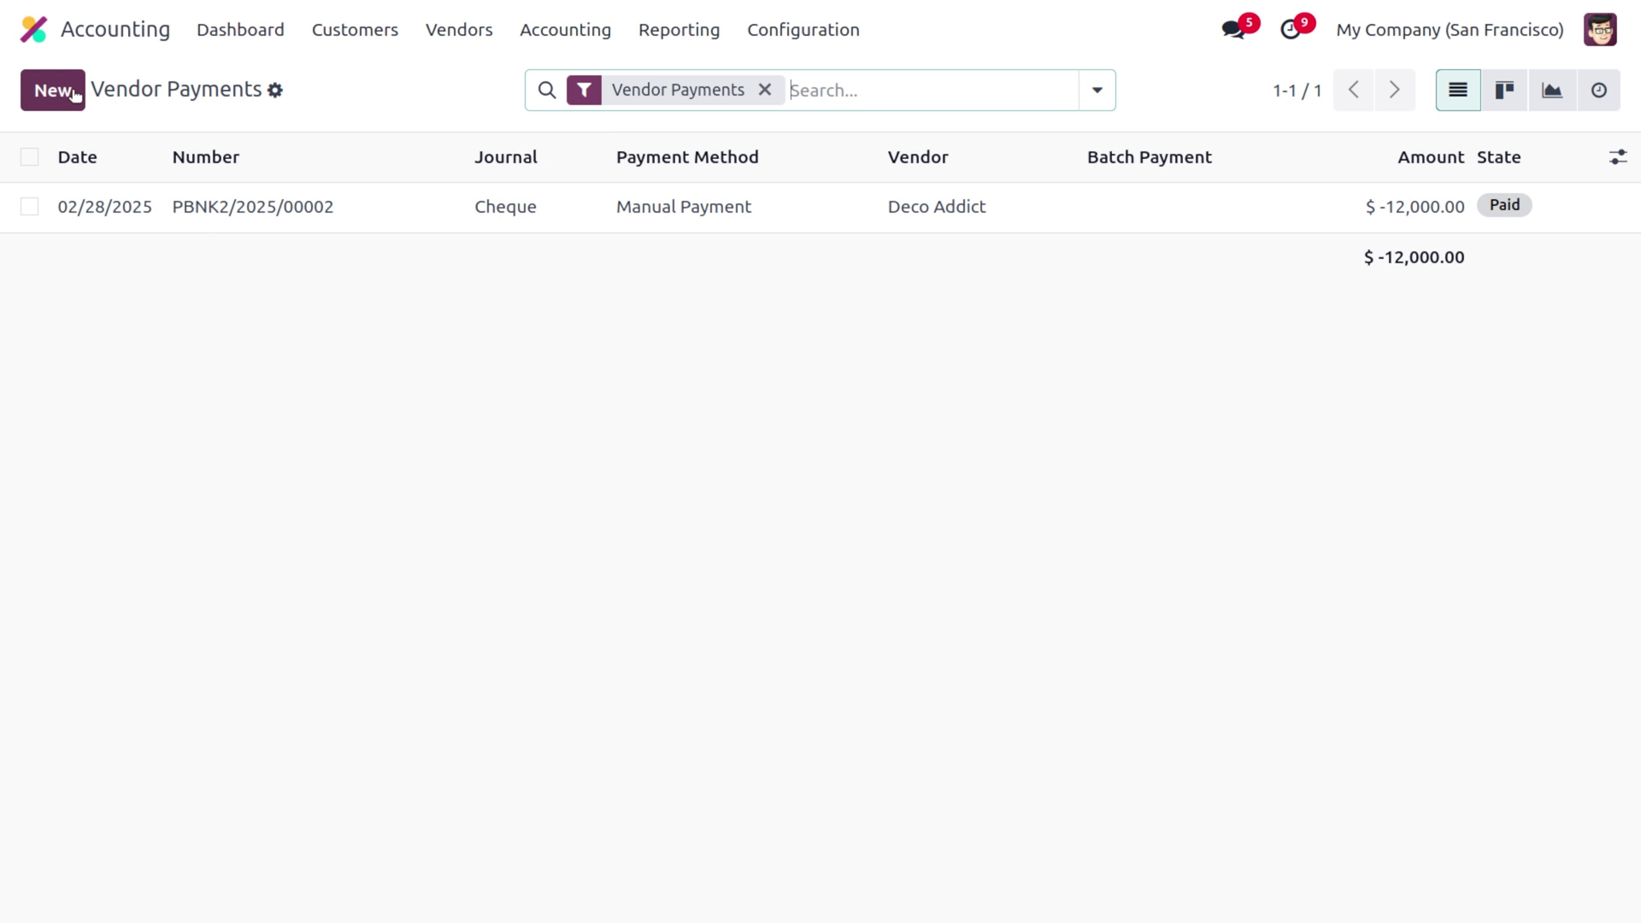
pyautogui.click(63, 221)
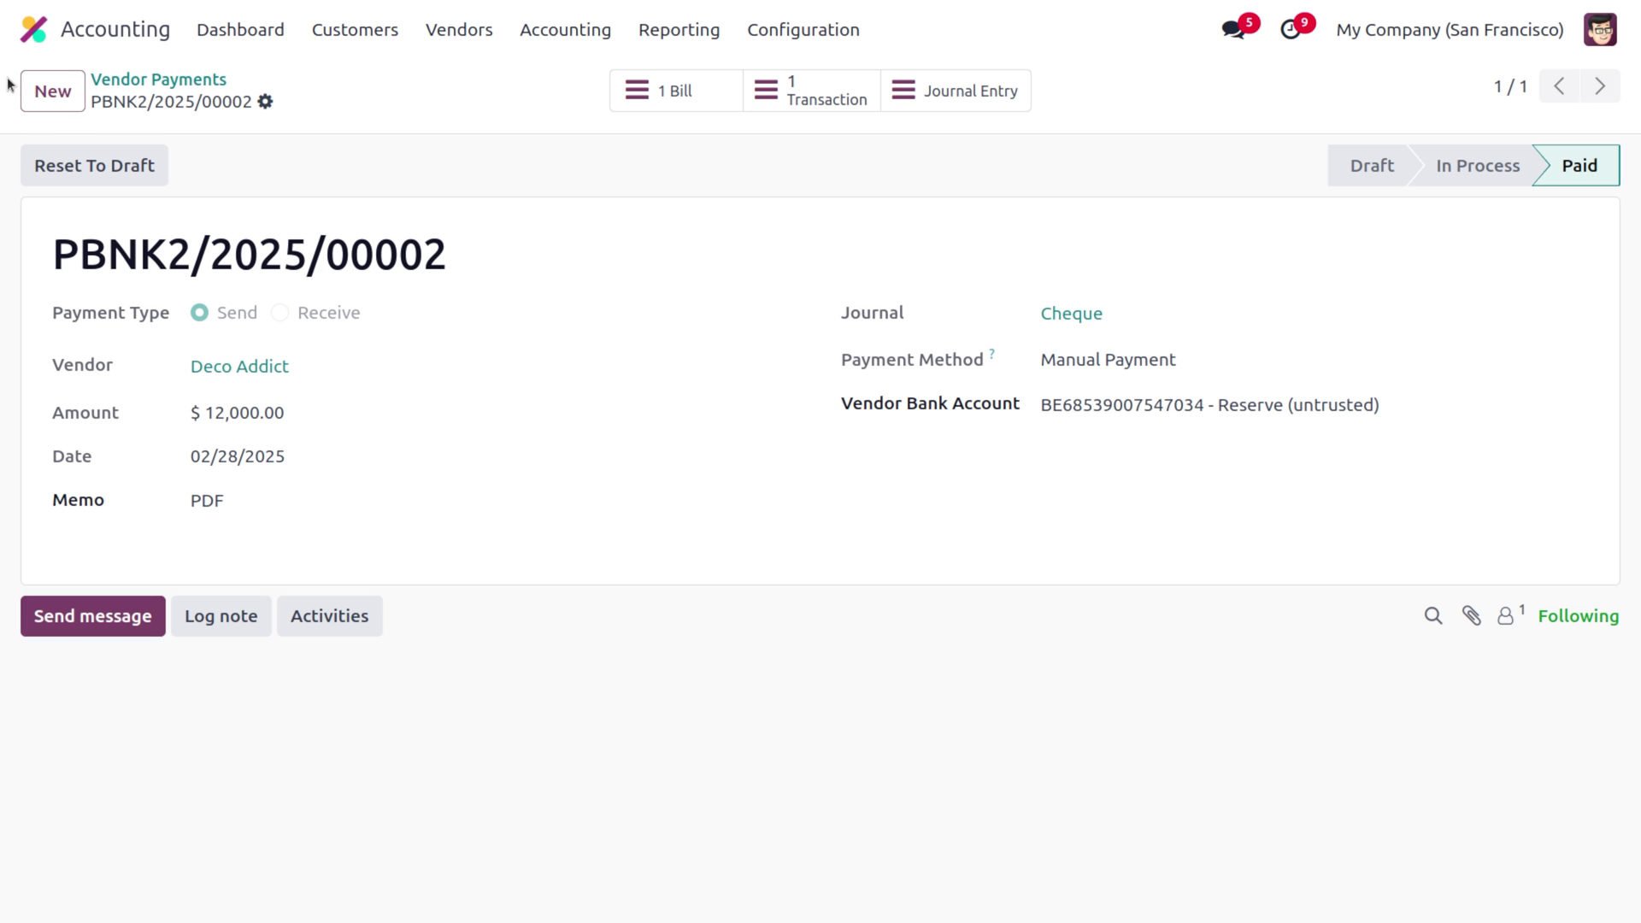
pyautogui.click(112, 80)
# - Start a new $140.00 payment to Wood Corner dated 02/28/2025
pyautogui.click(75, 98)
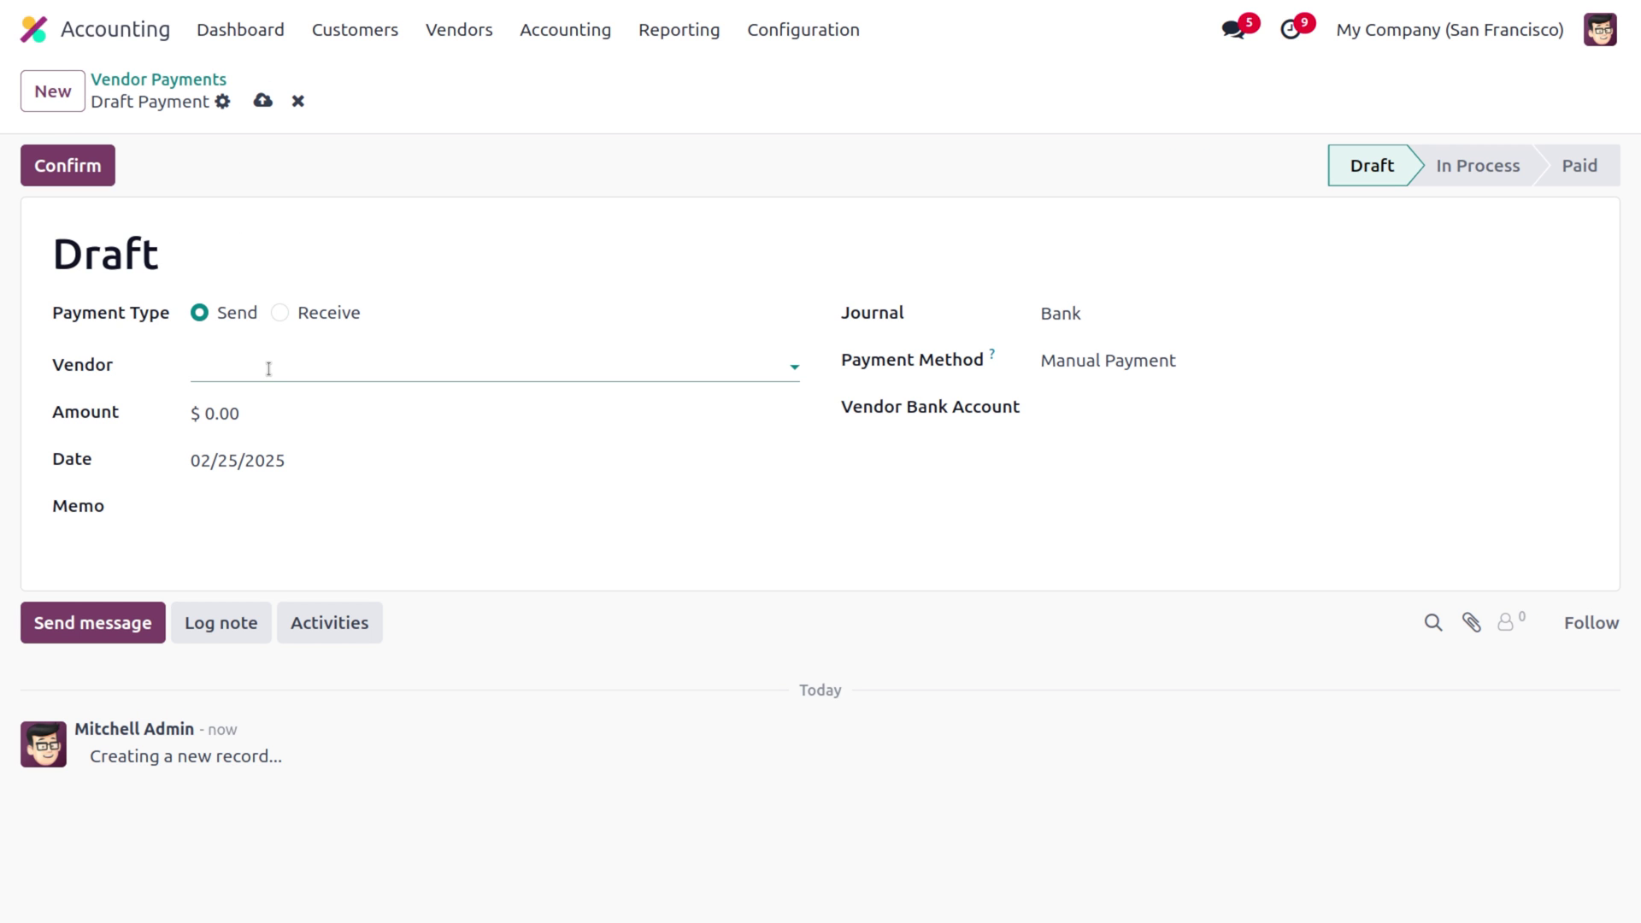
pyautogui.write('WOOD')
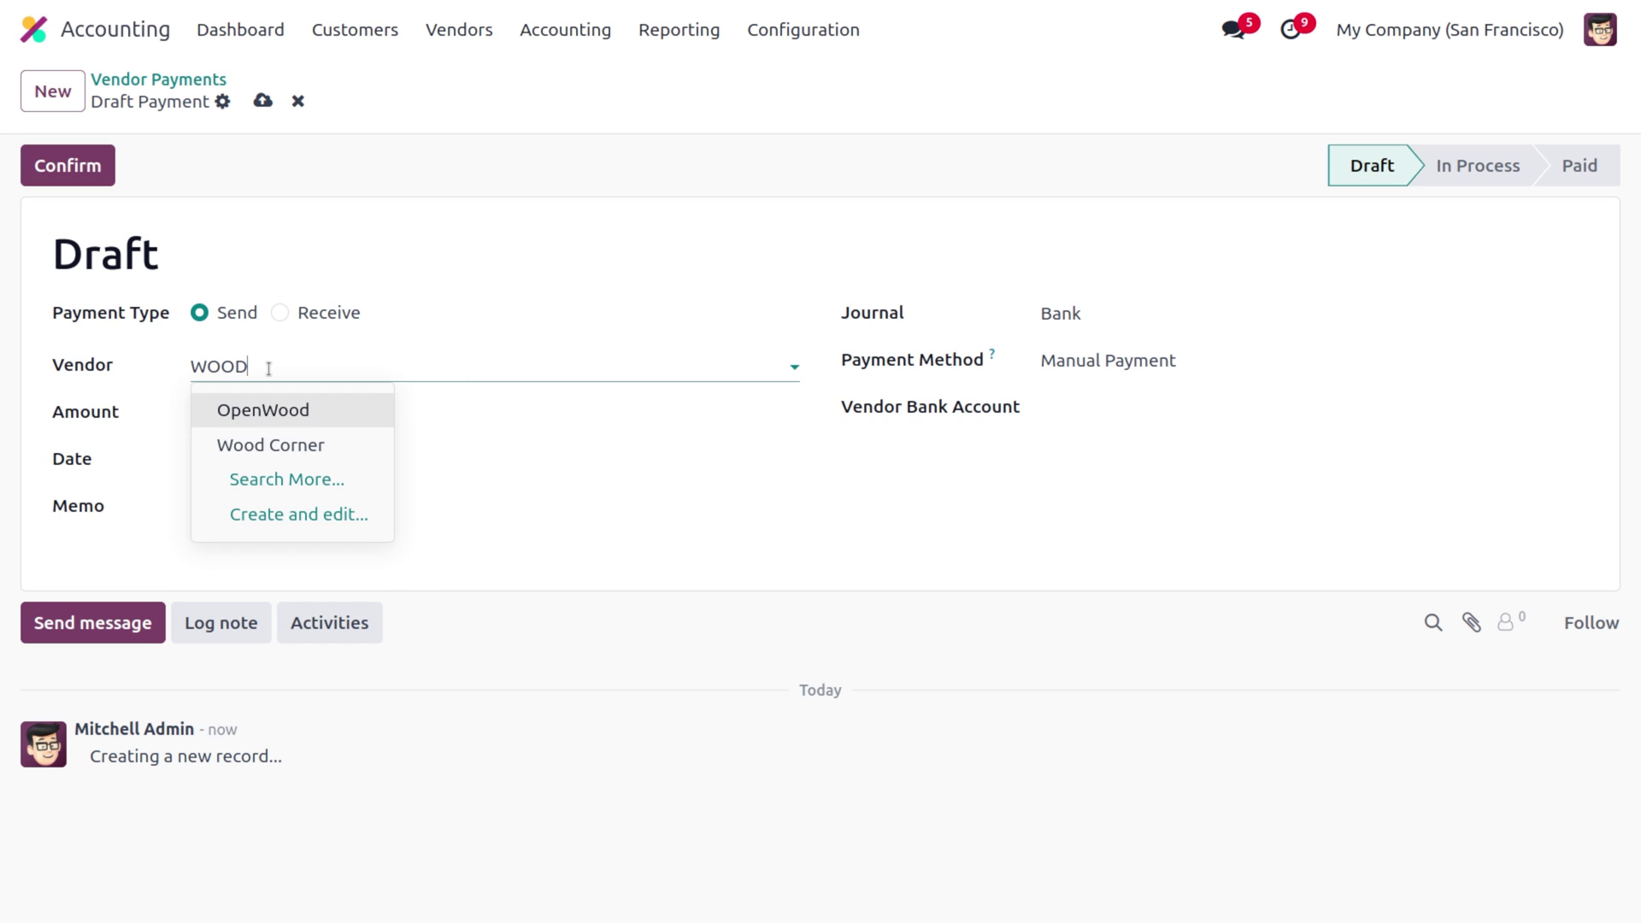
pyautogui.press('Down')
pyautogui.press('Return')
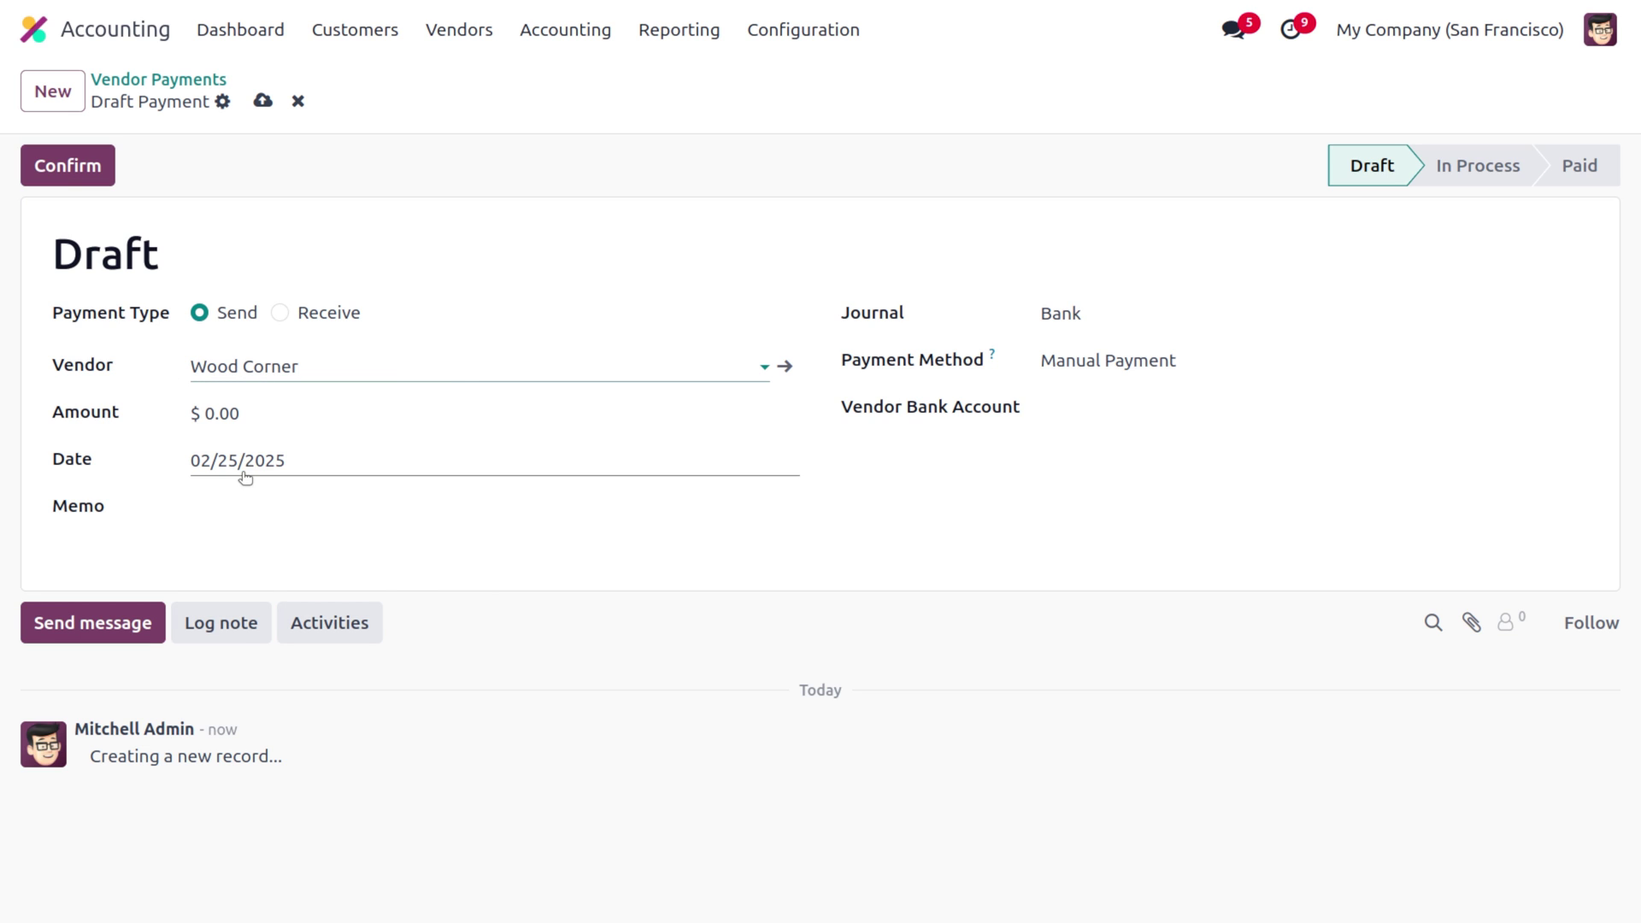
pyautogui.click(249, 402)
pyautogui.press('BackSpace')
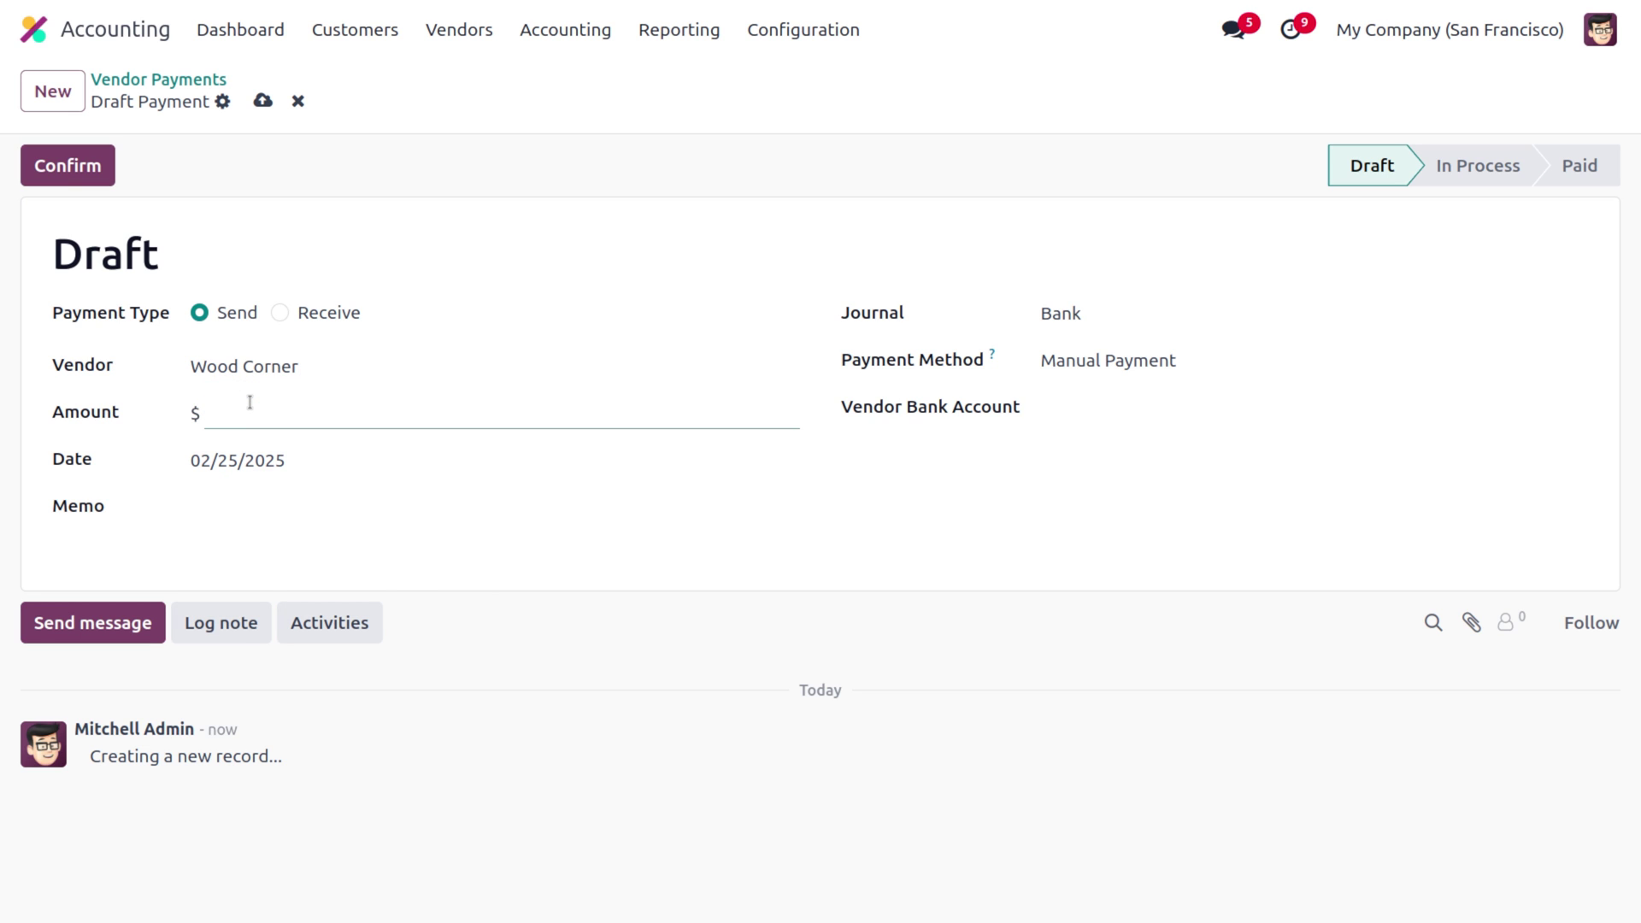
pyautogui.click(283, 474)
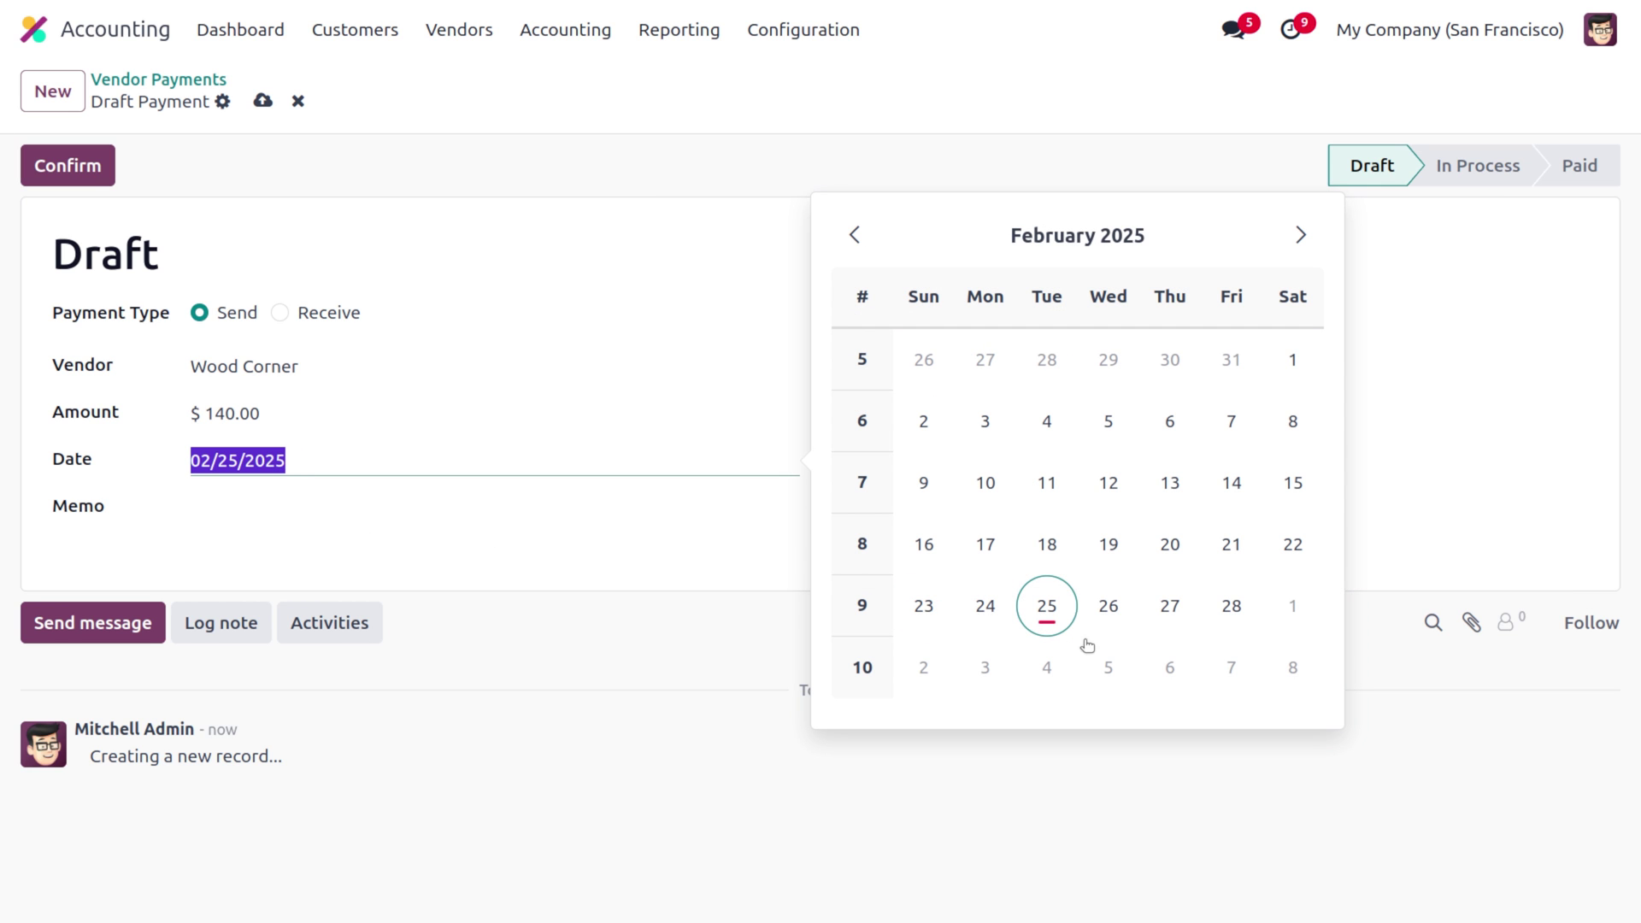
pyautogui.click(1217, 609)
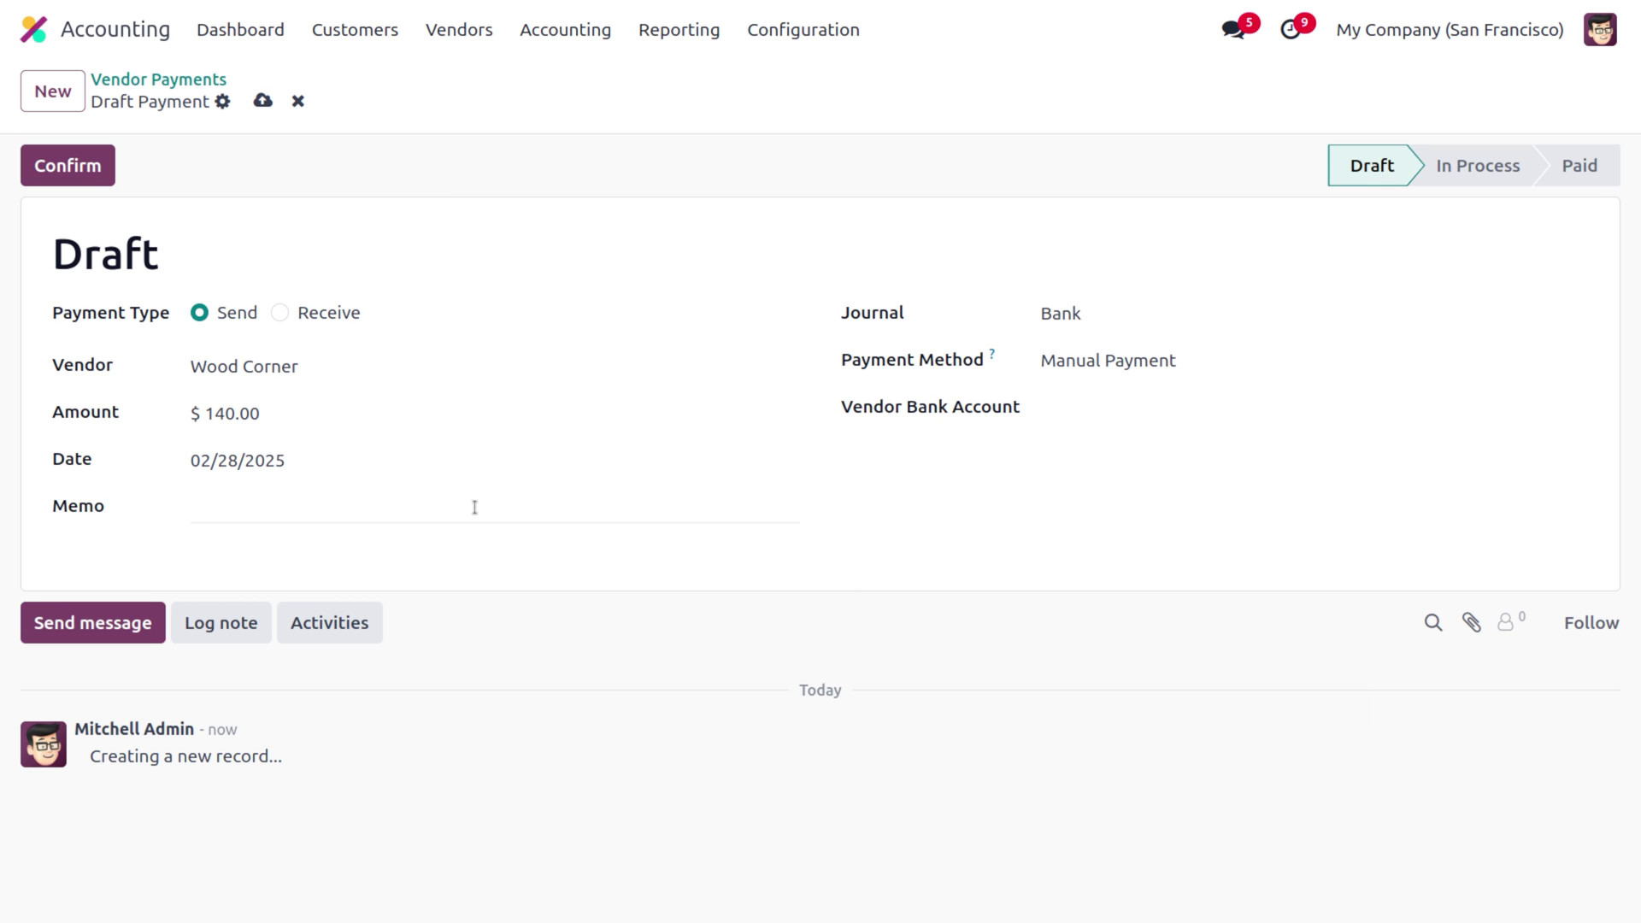
# - Give the payment memo PDC and the Cheque journal, then save and confirm it
pyautogui.click(288, 505)
pyautogui.write('pd')
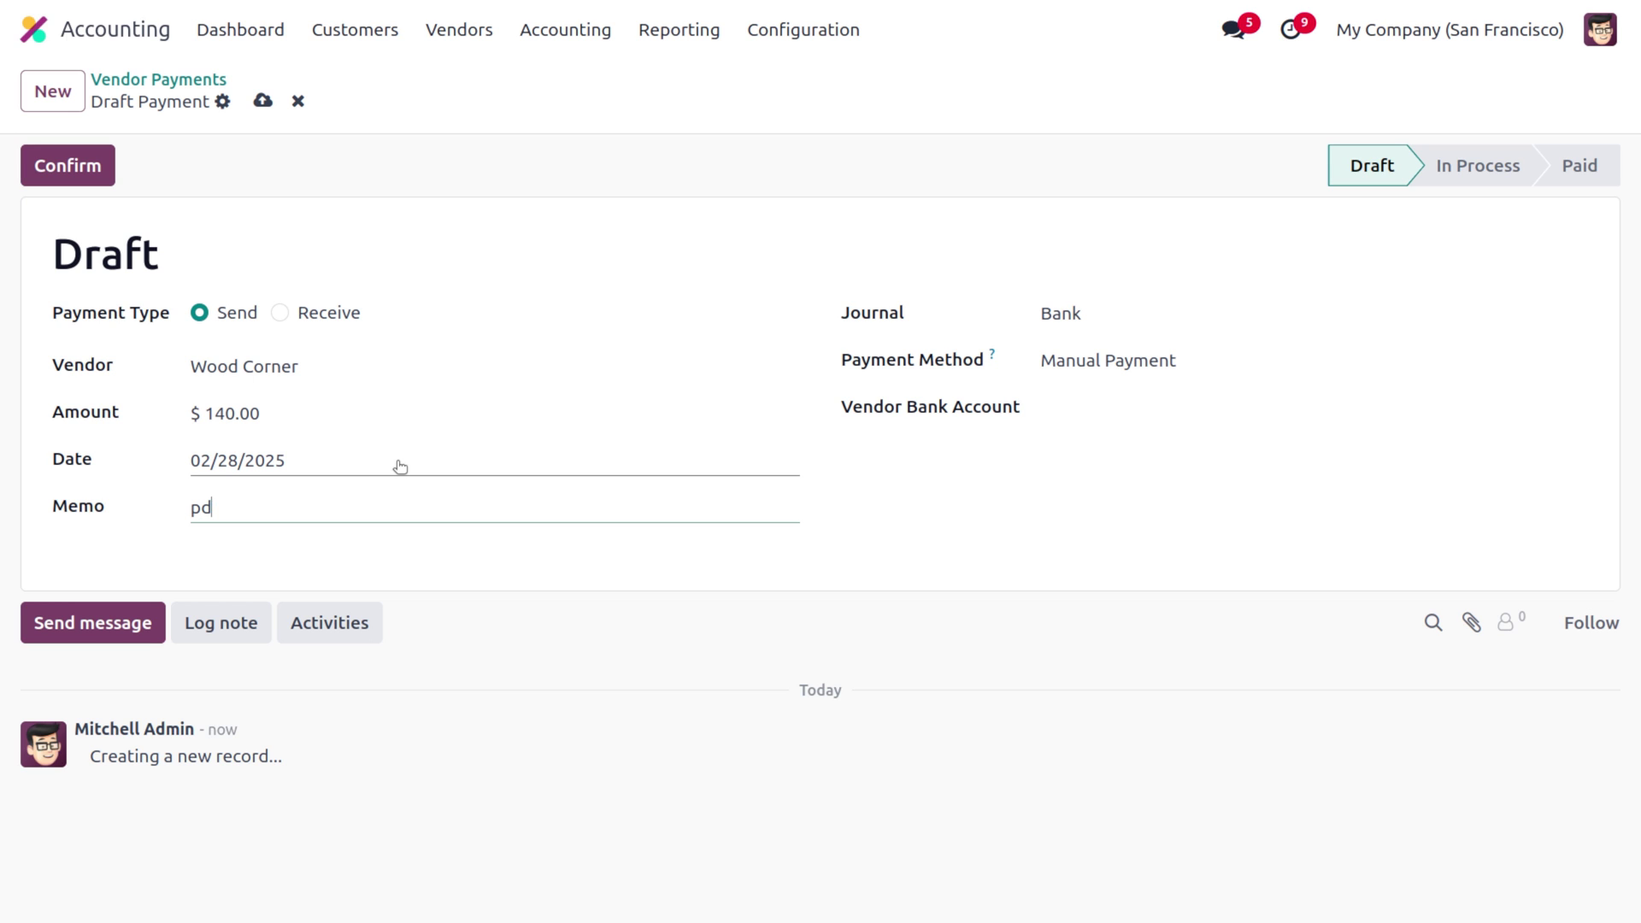
pyautogui.write('cPDC')
pyautogui.click(1064, 316)
pyautogui.click(1079, 391)
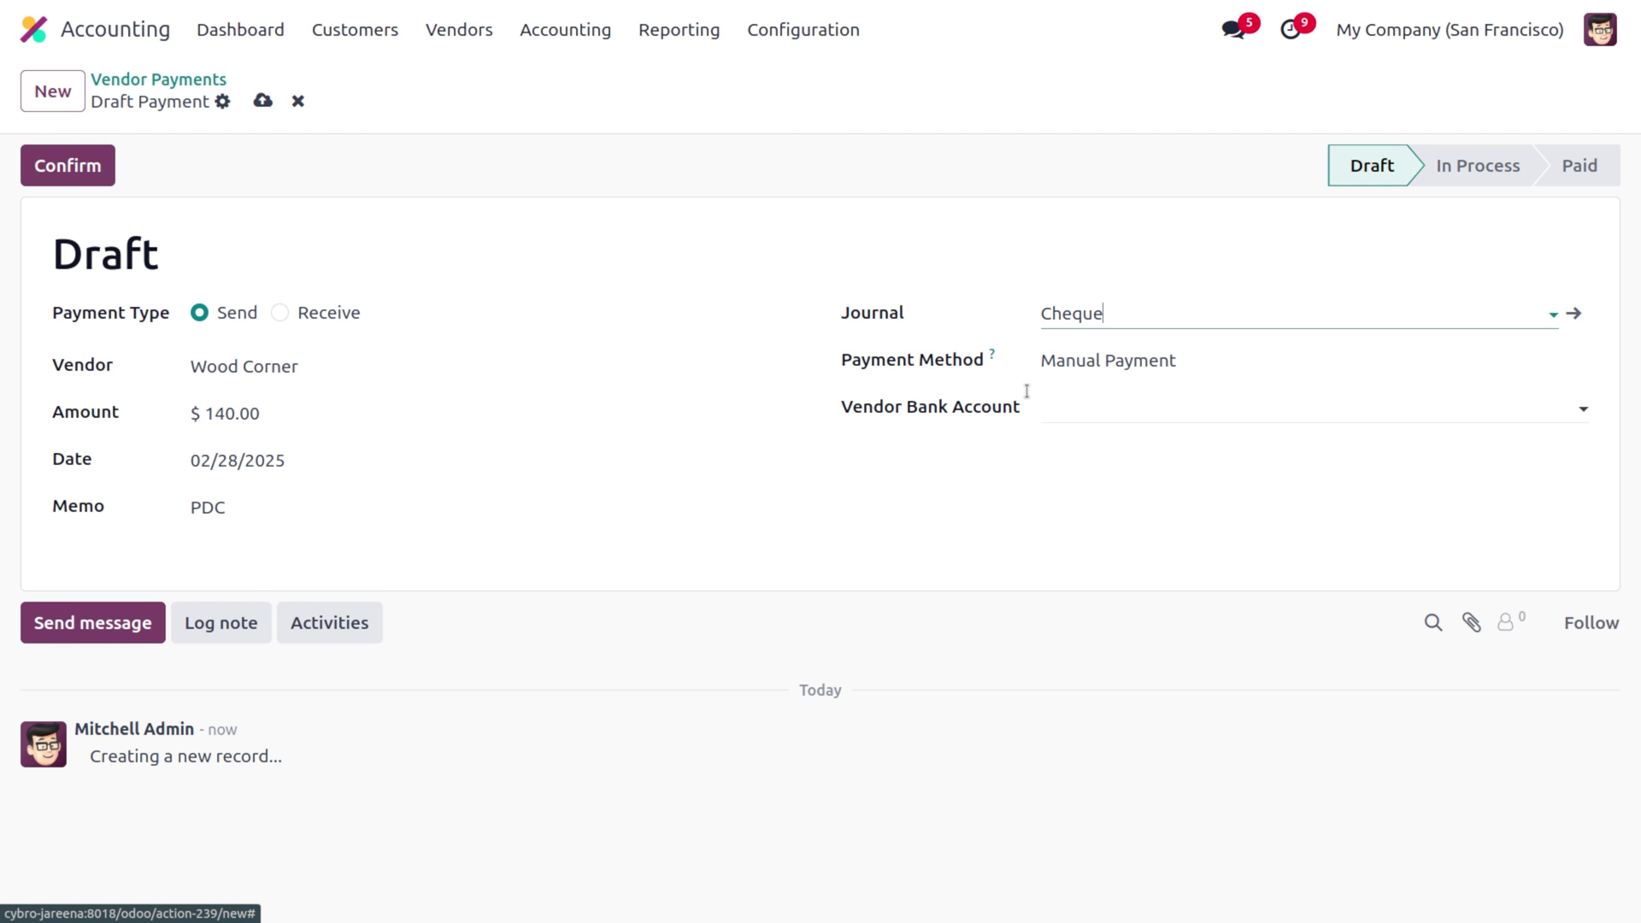
pyautogui.click(263, 102)
pyautogui.click(68, 165)
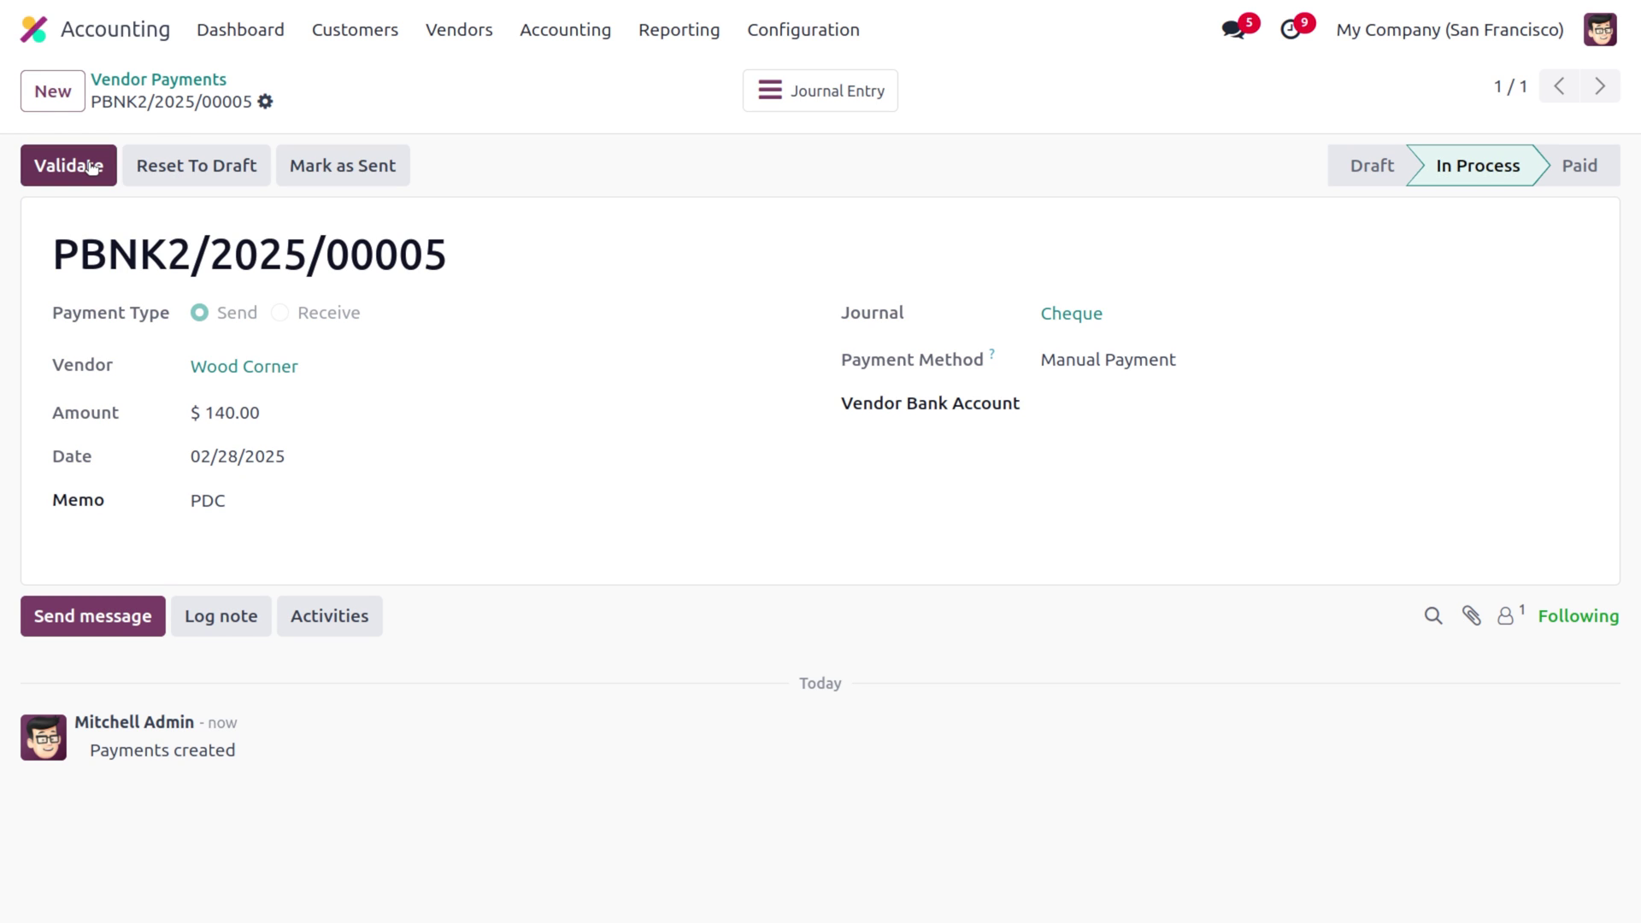
# - Validate payment PBNK2/2025/00005 so it is Paid, then view the General Ledger
pyautogui.click(69, 166)
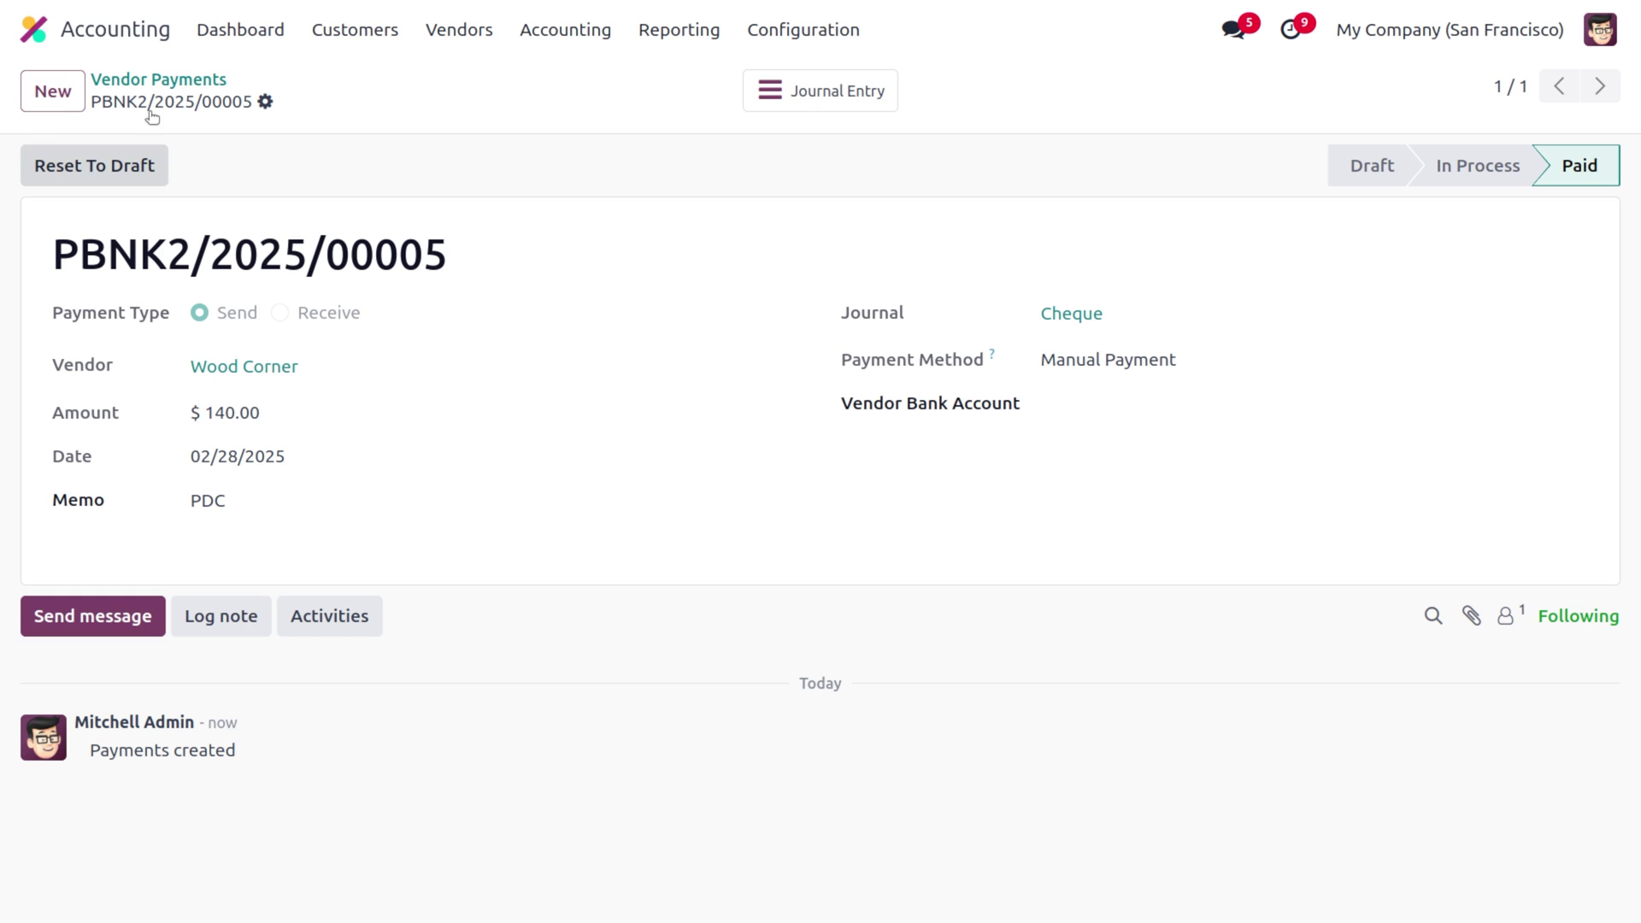
pyautogui.click(703, 27)
pyautogui.click(718, 341)
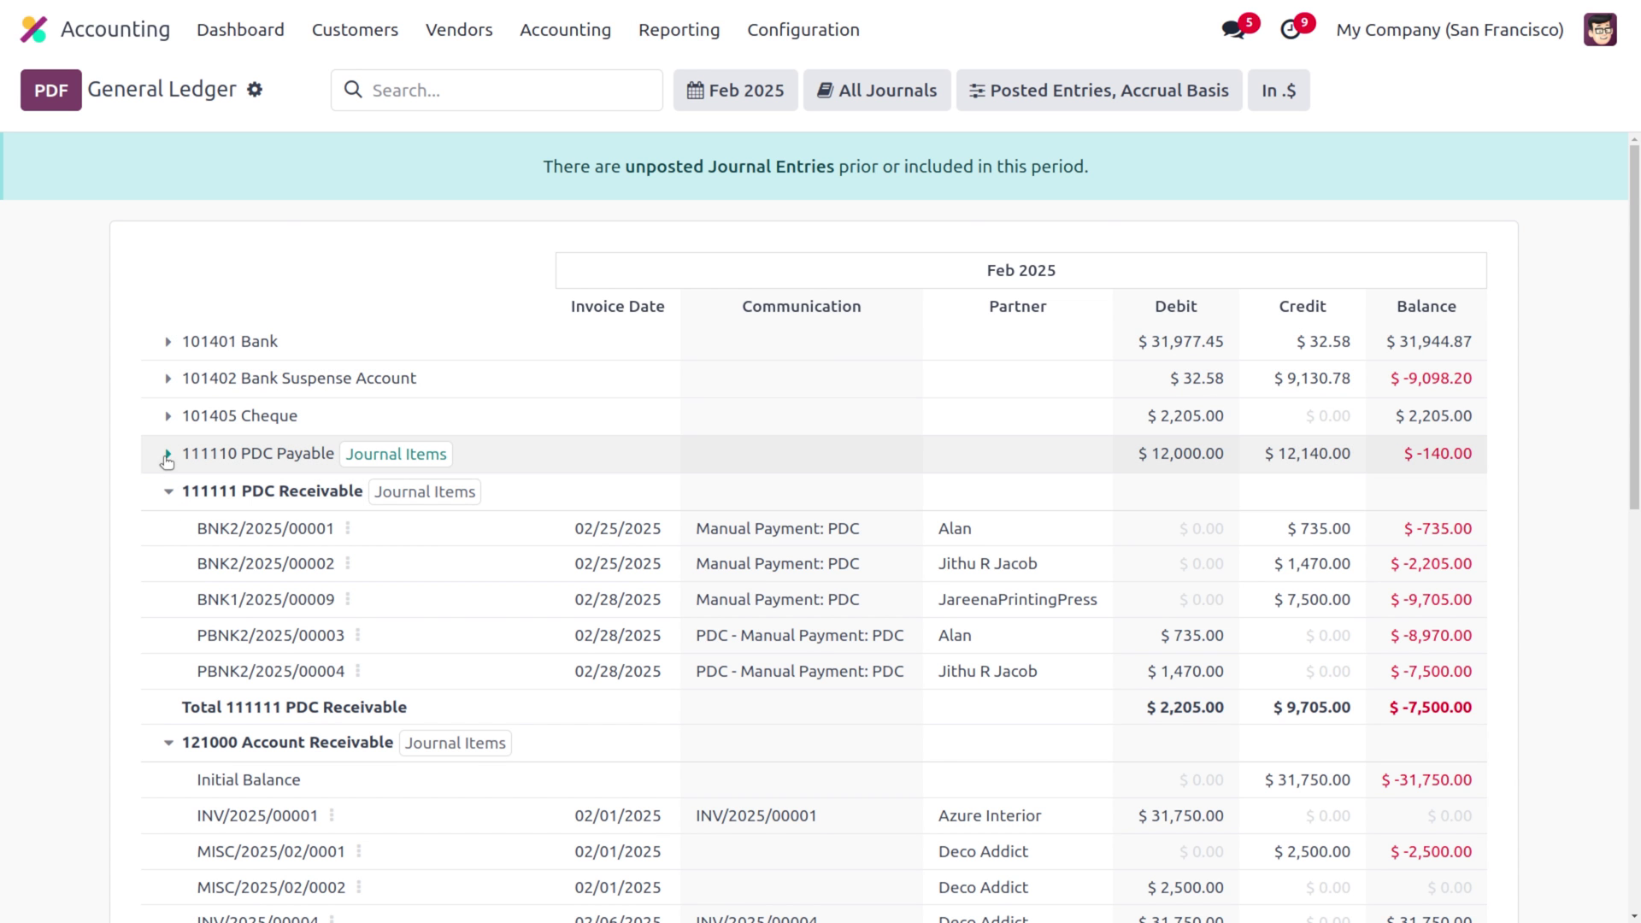
# - Expand 111110 PDC Payable in the General Ledger and Wood Corner in the Partner Ledger
pyautogui.click(168, 455)
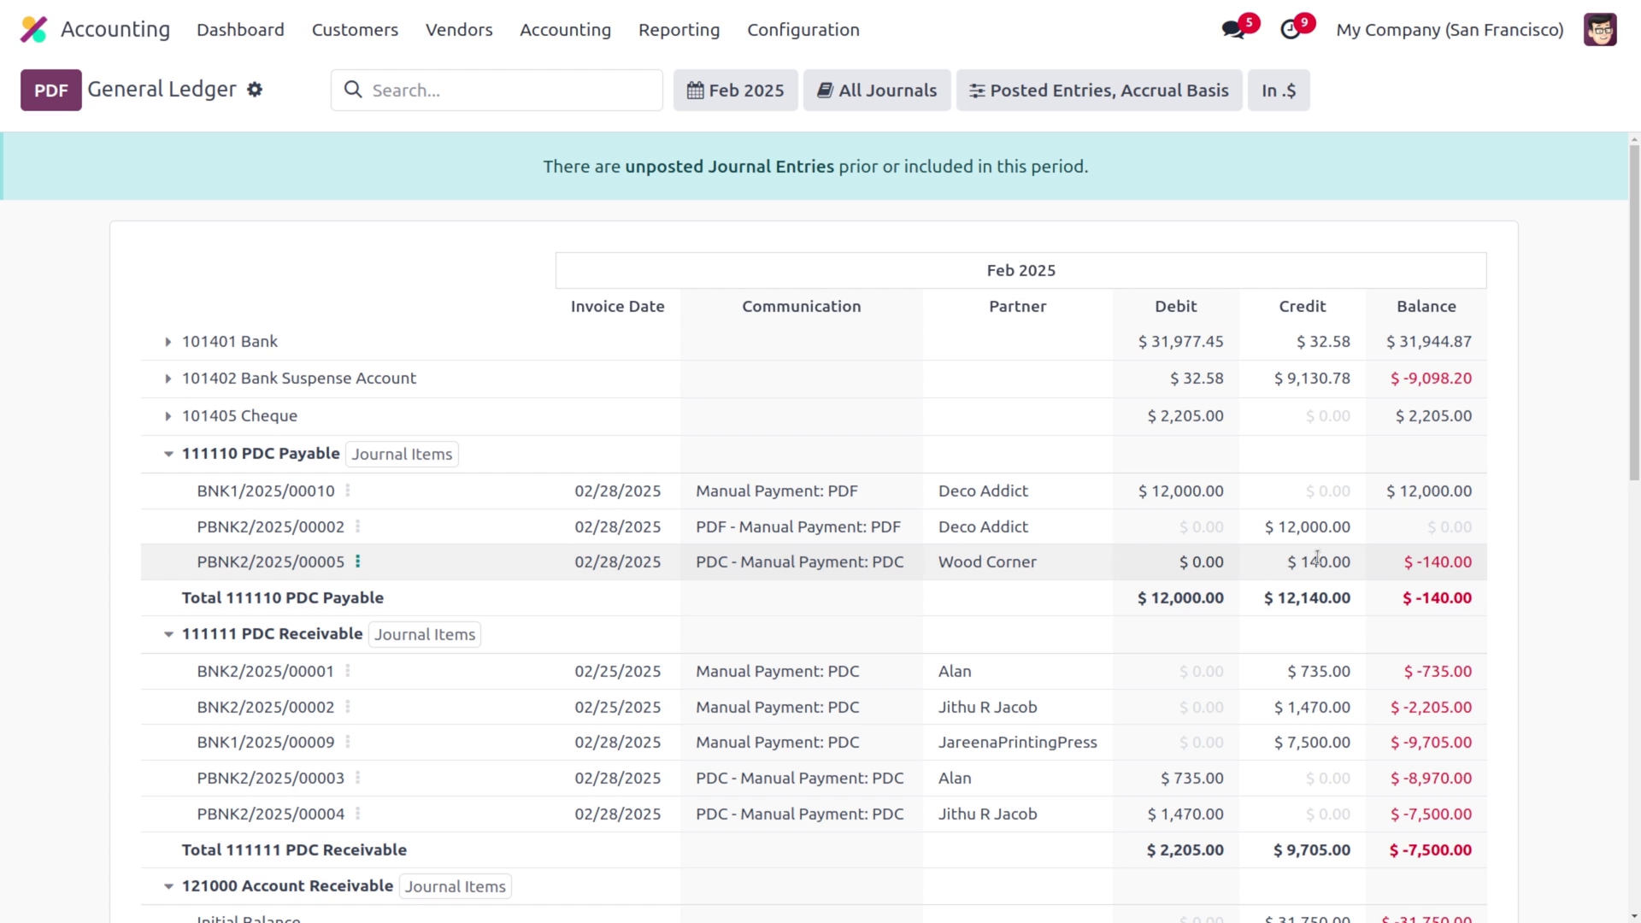
pyautogui.click(658, 27)
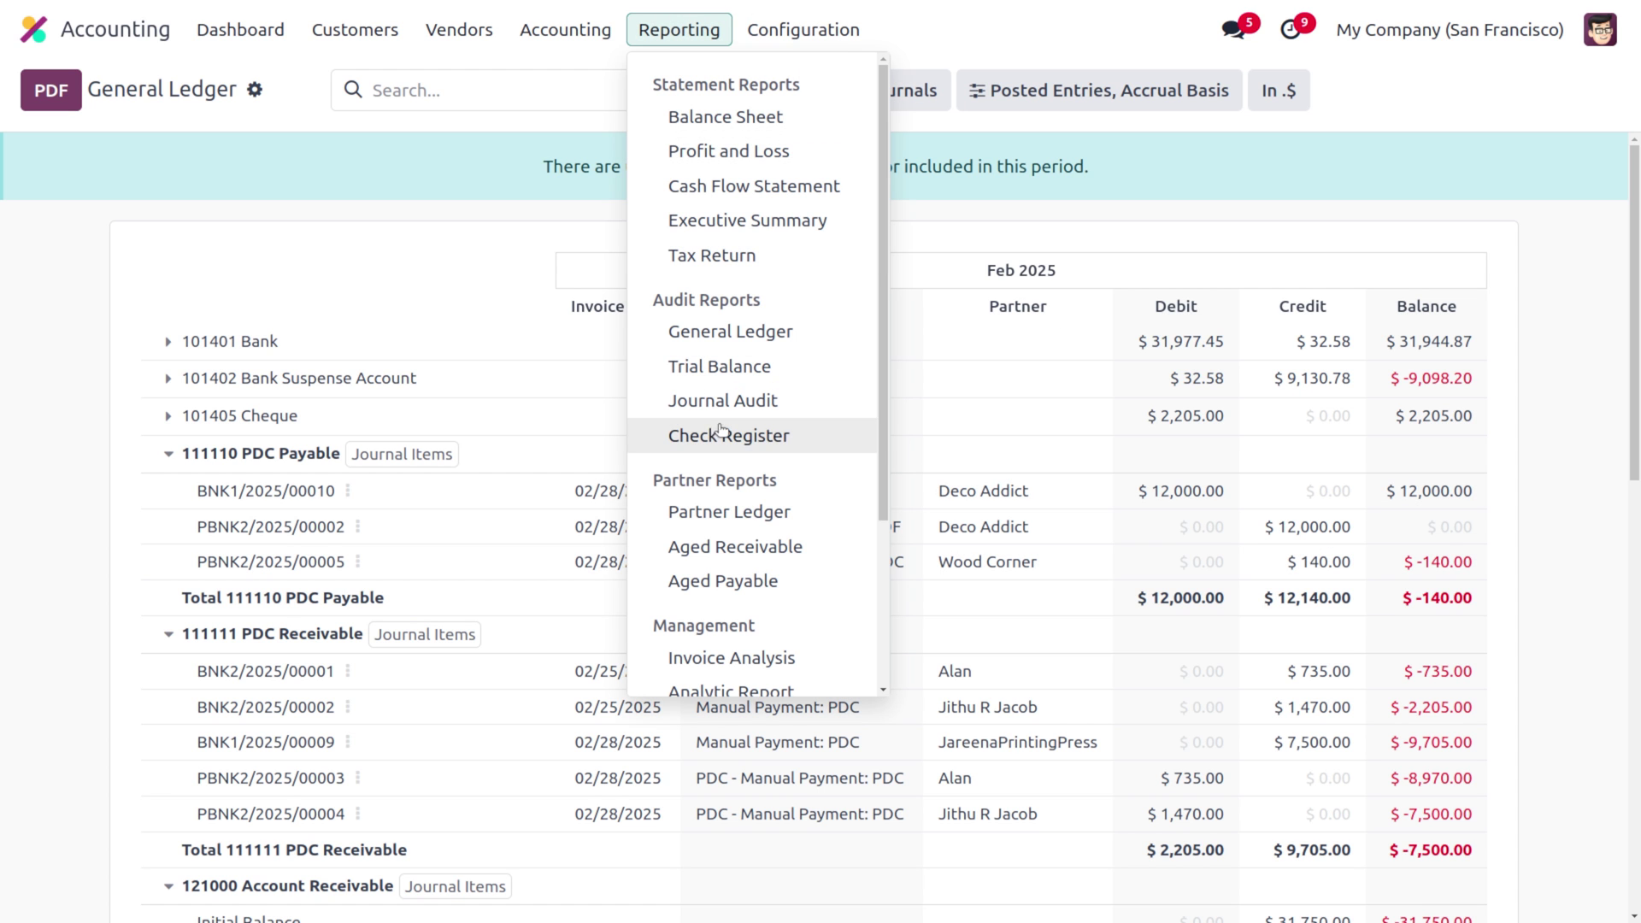
pyautogui.click(740, 525)
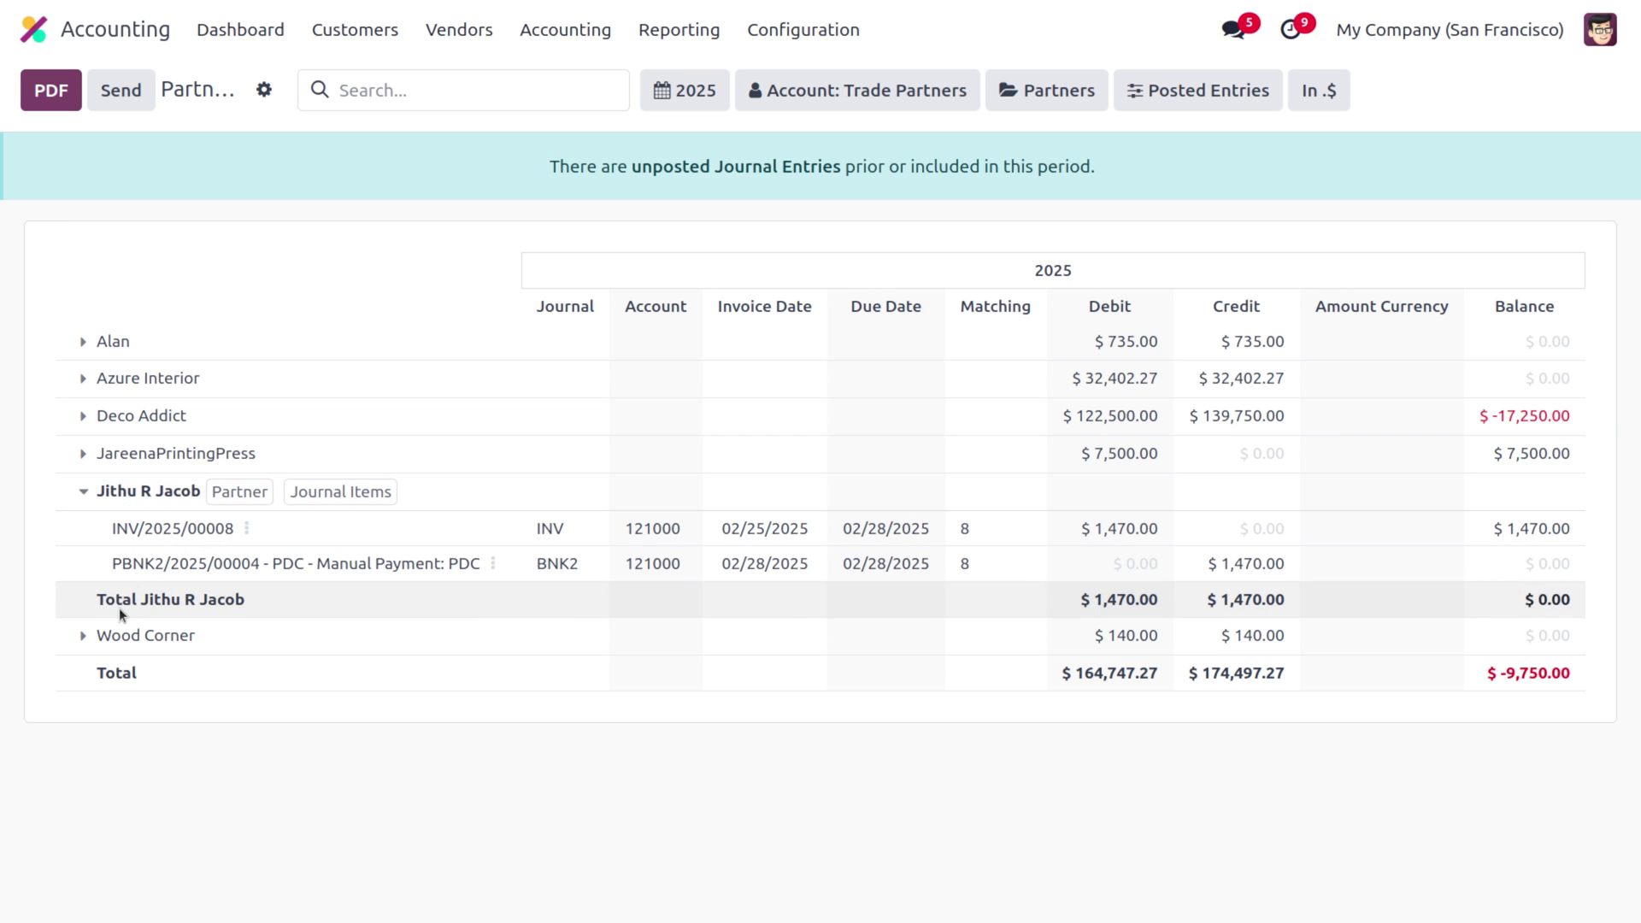
pyautogui.click(85, 636)
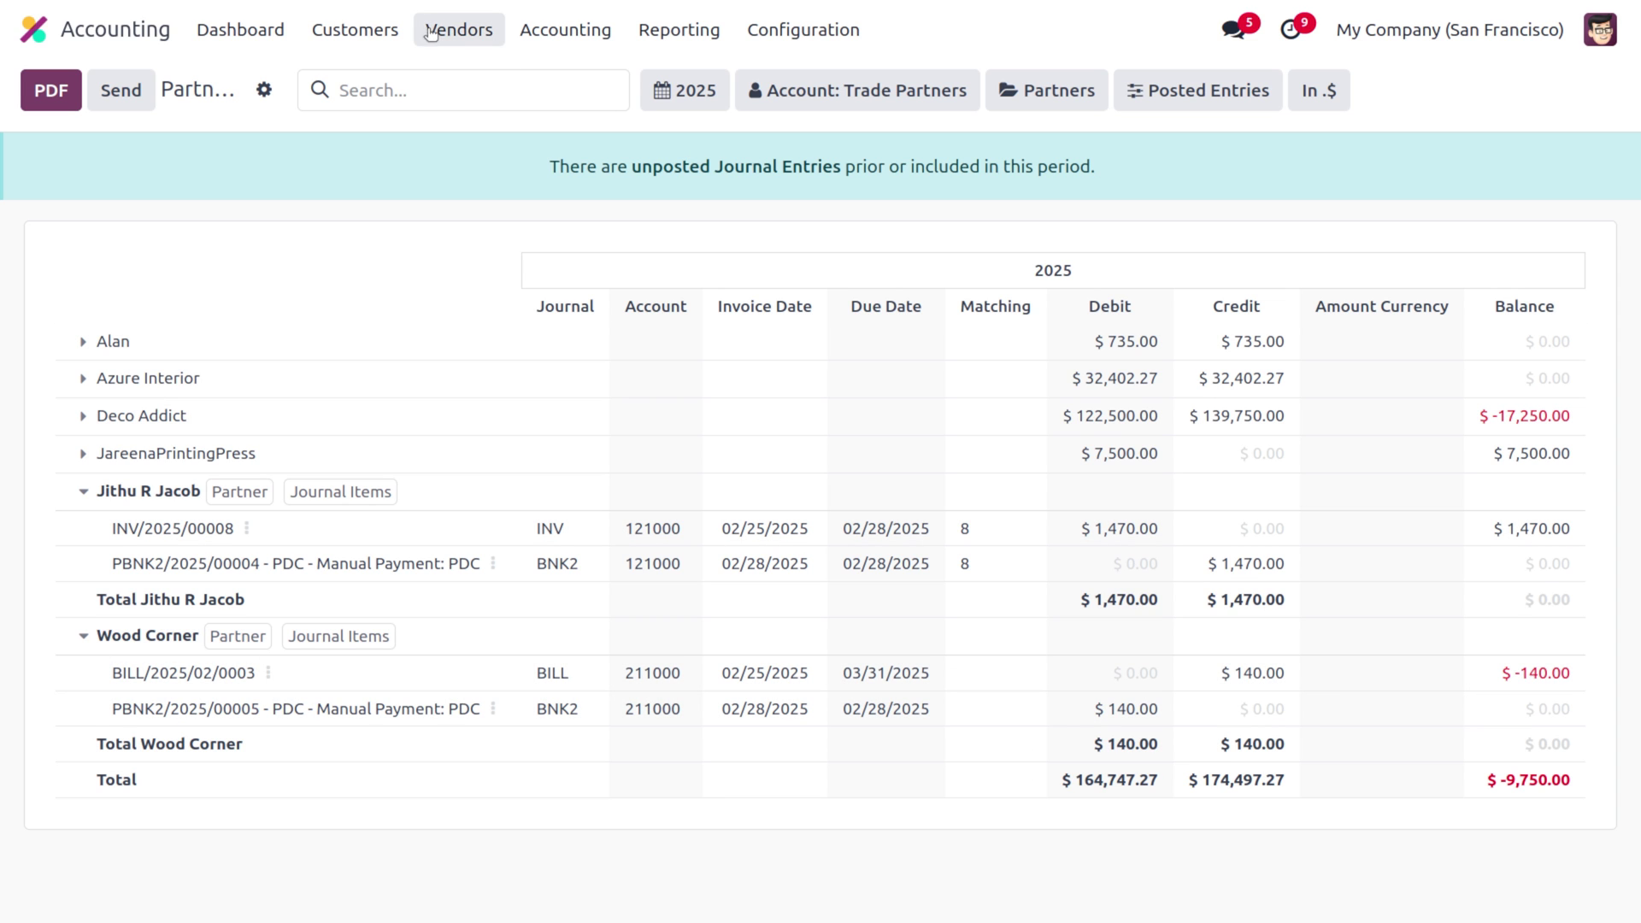
pyautogui.click(459, 29)
# - Apply the $140.00 PDC outstanding debit to bill BILL/2025/02/0003, leaving $0.00 due
pyautogui.click(452, 81)
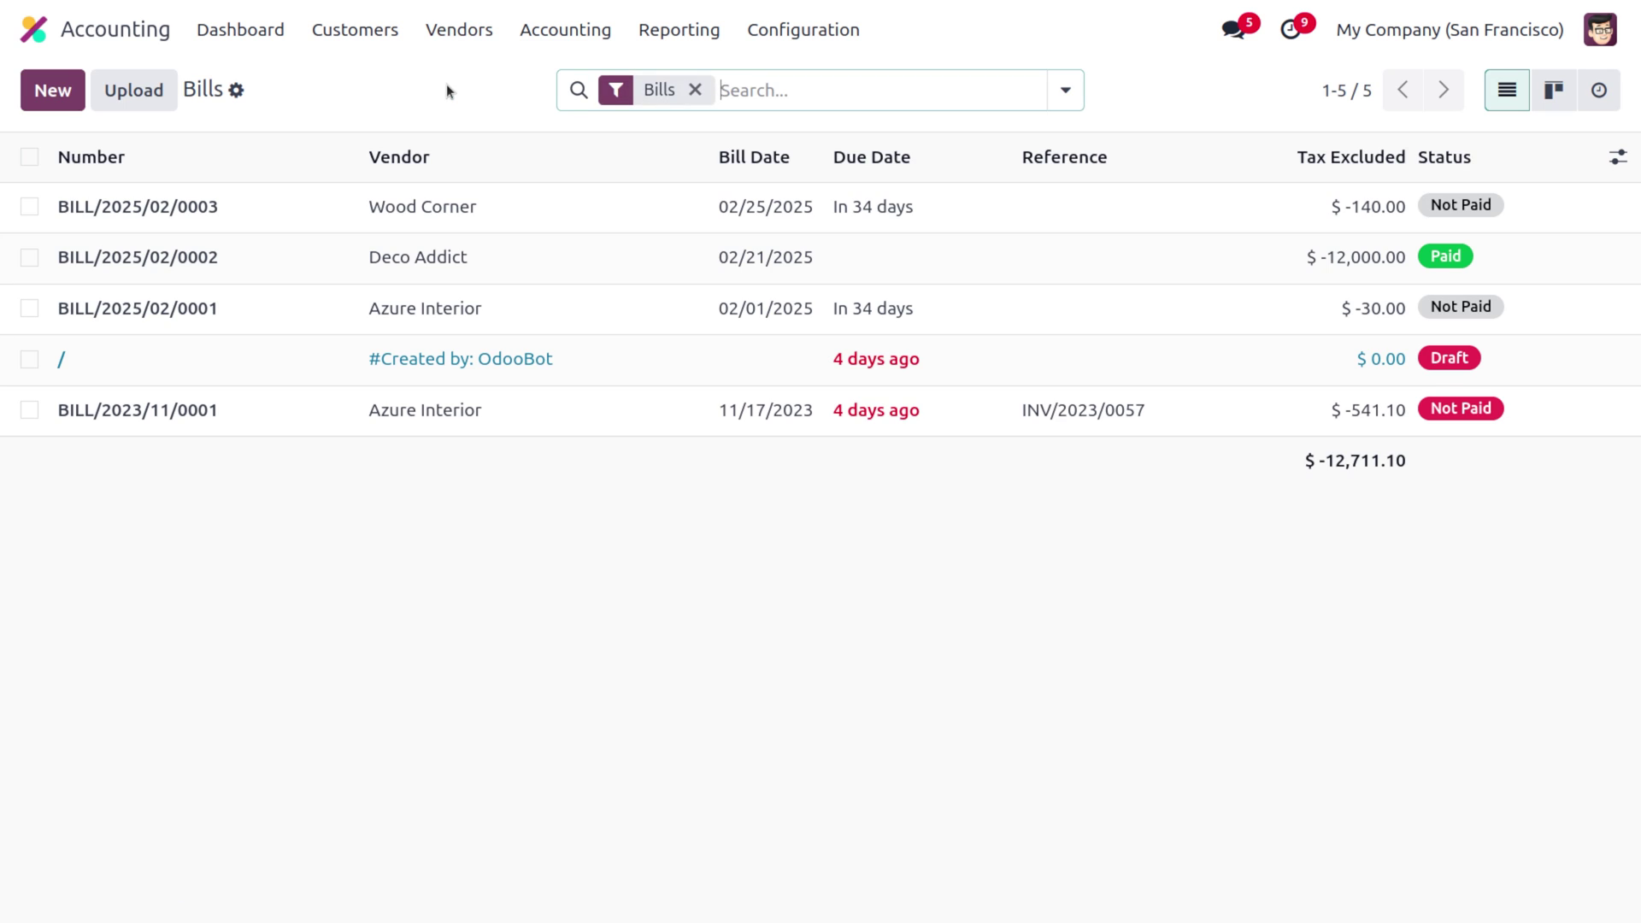
pyautogui.click(317, 217)
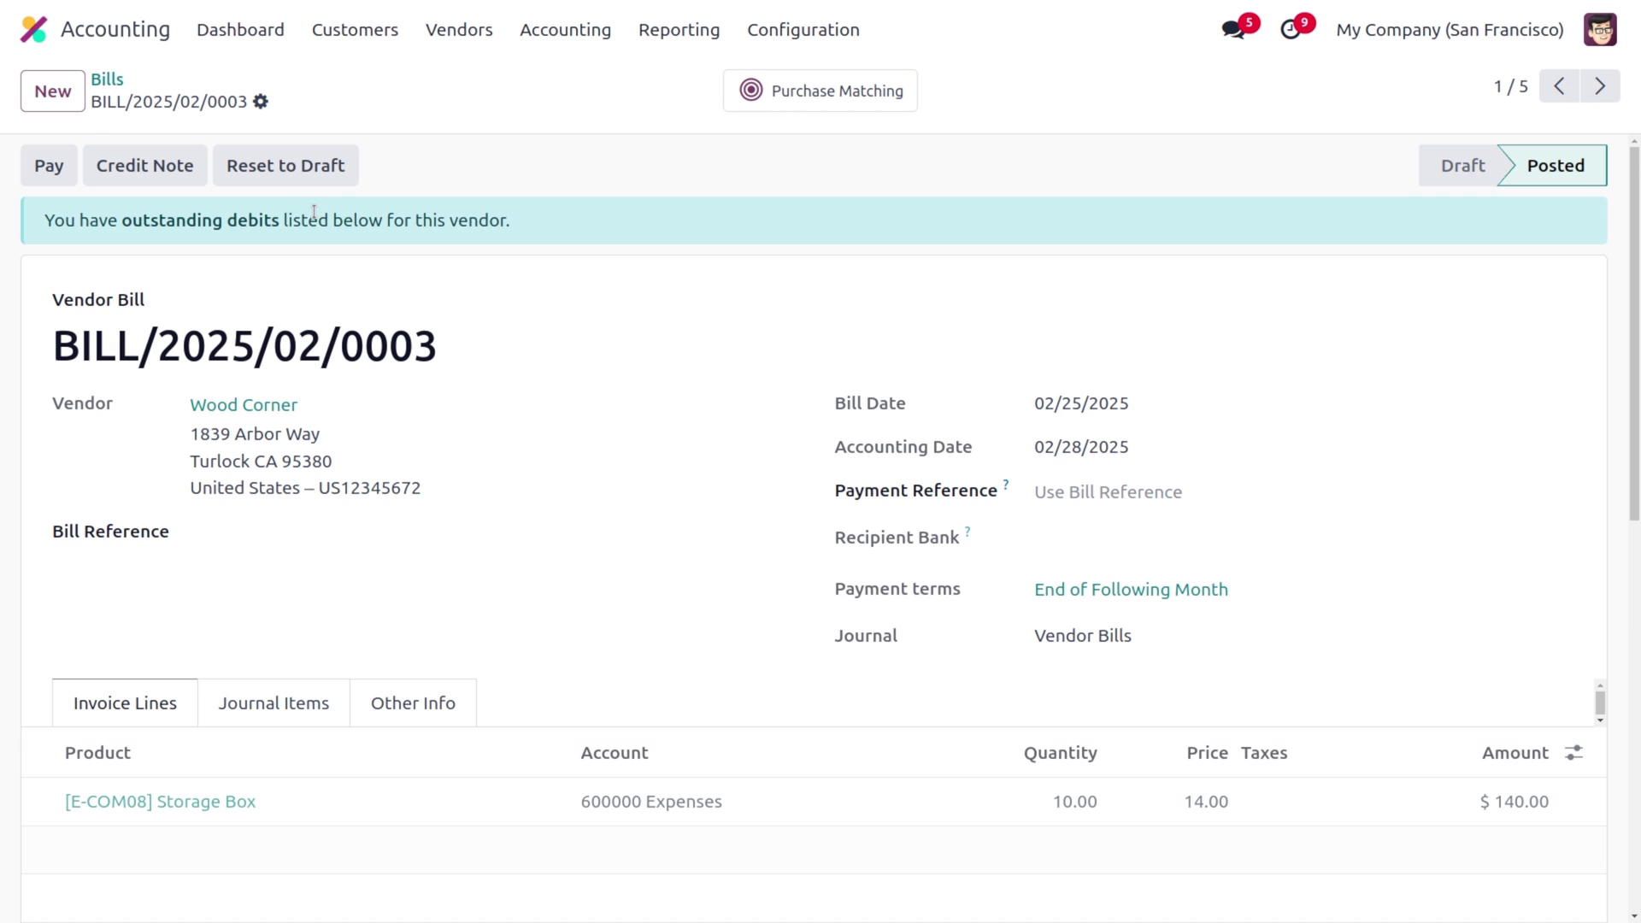
pyautogui.scroll(-6, 715, 633)
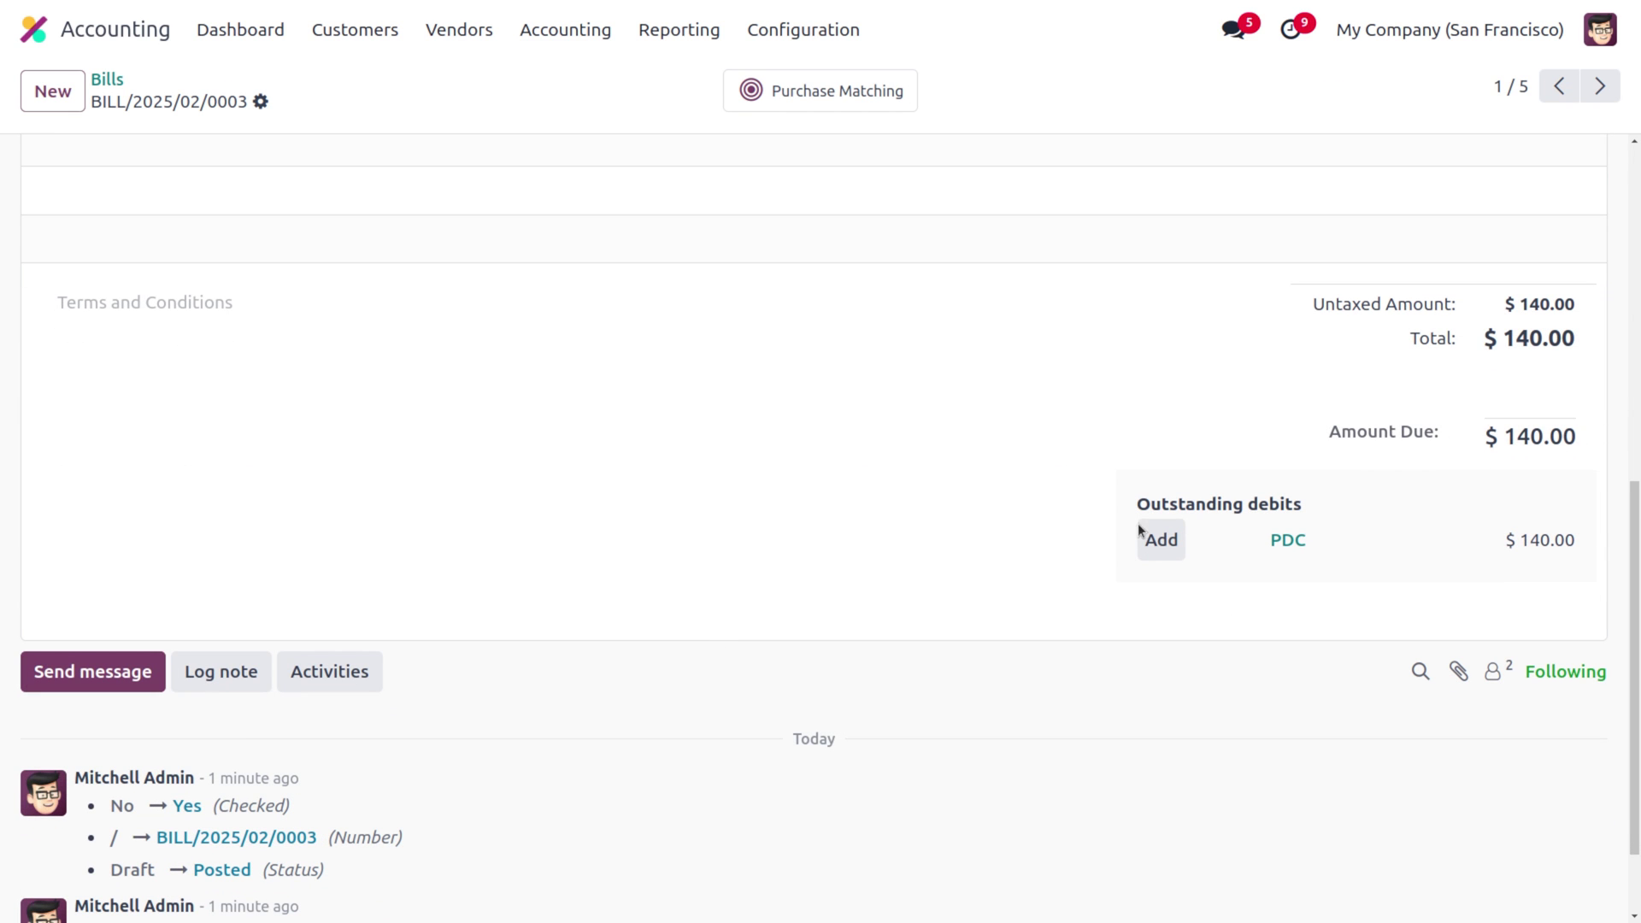
pyautogui.click(1149, 539)
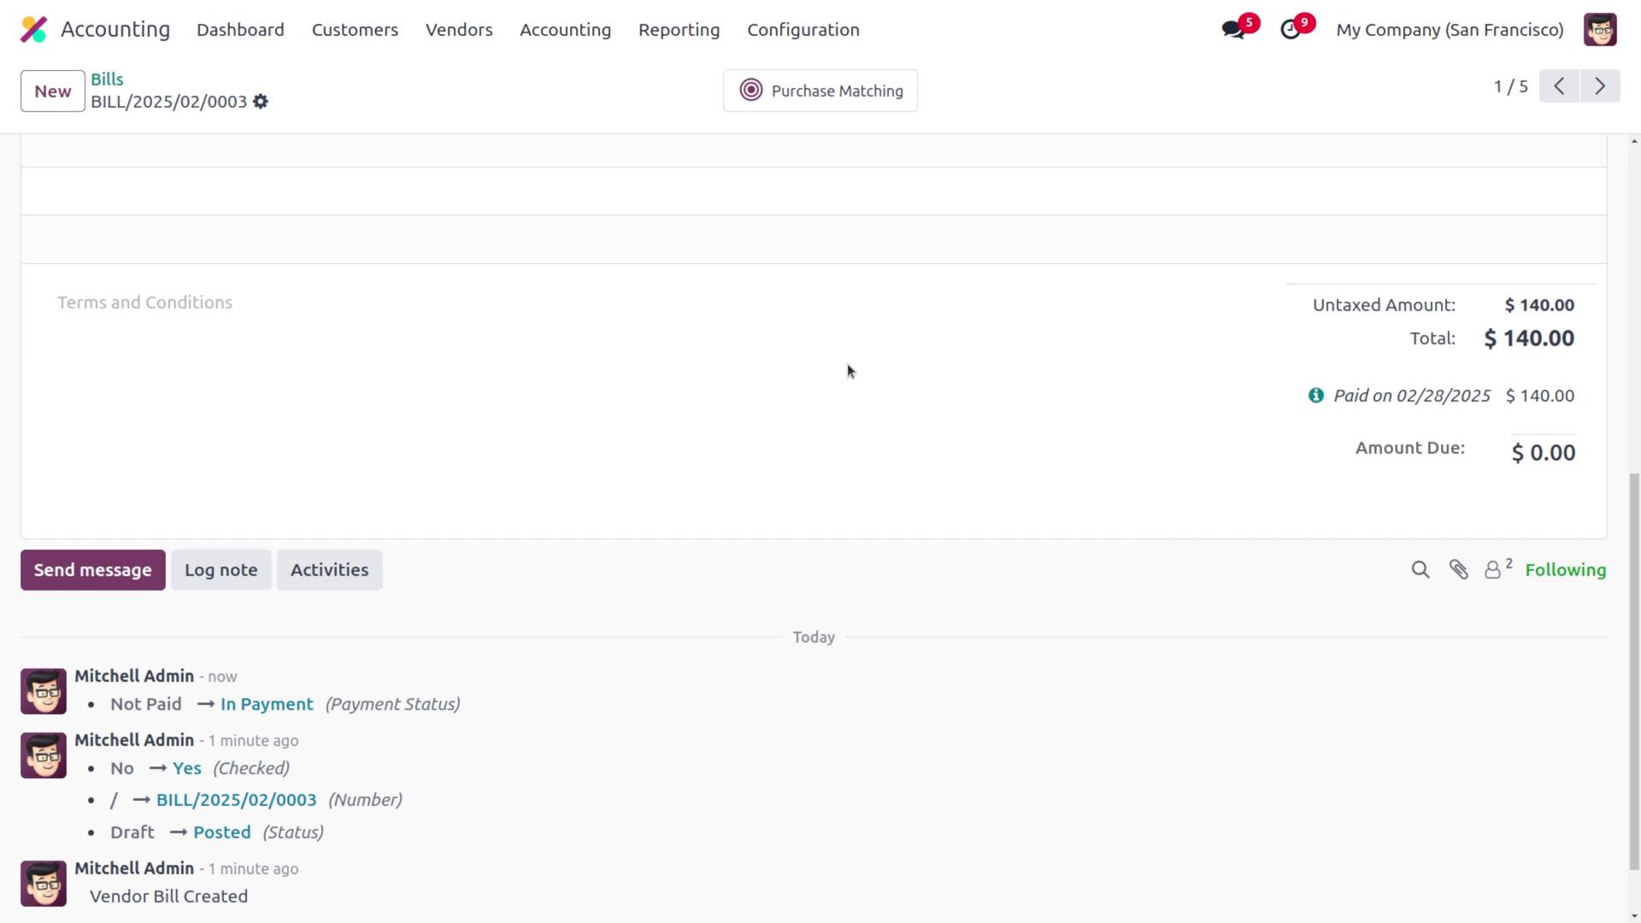
pyautogui.scroll(3, 848, 371)
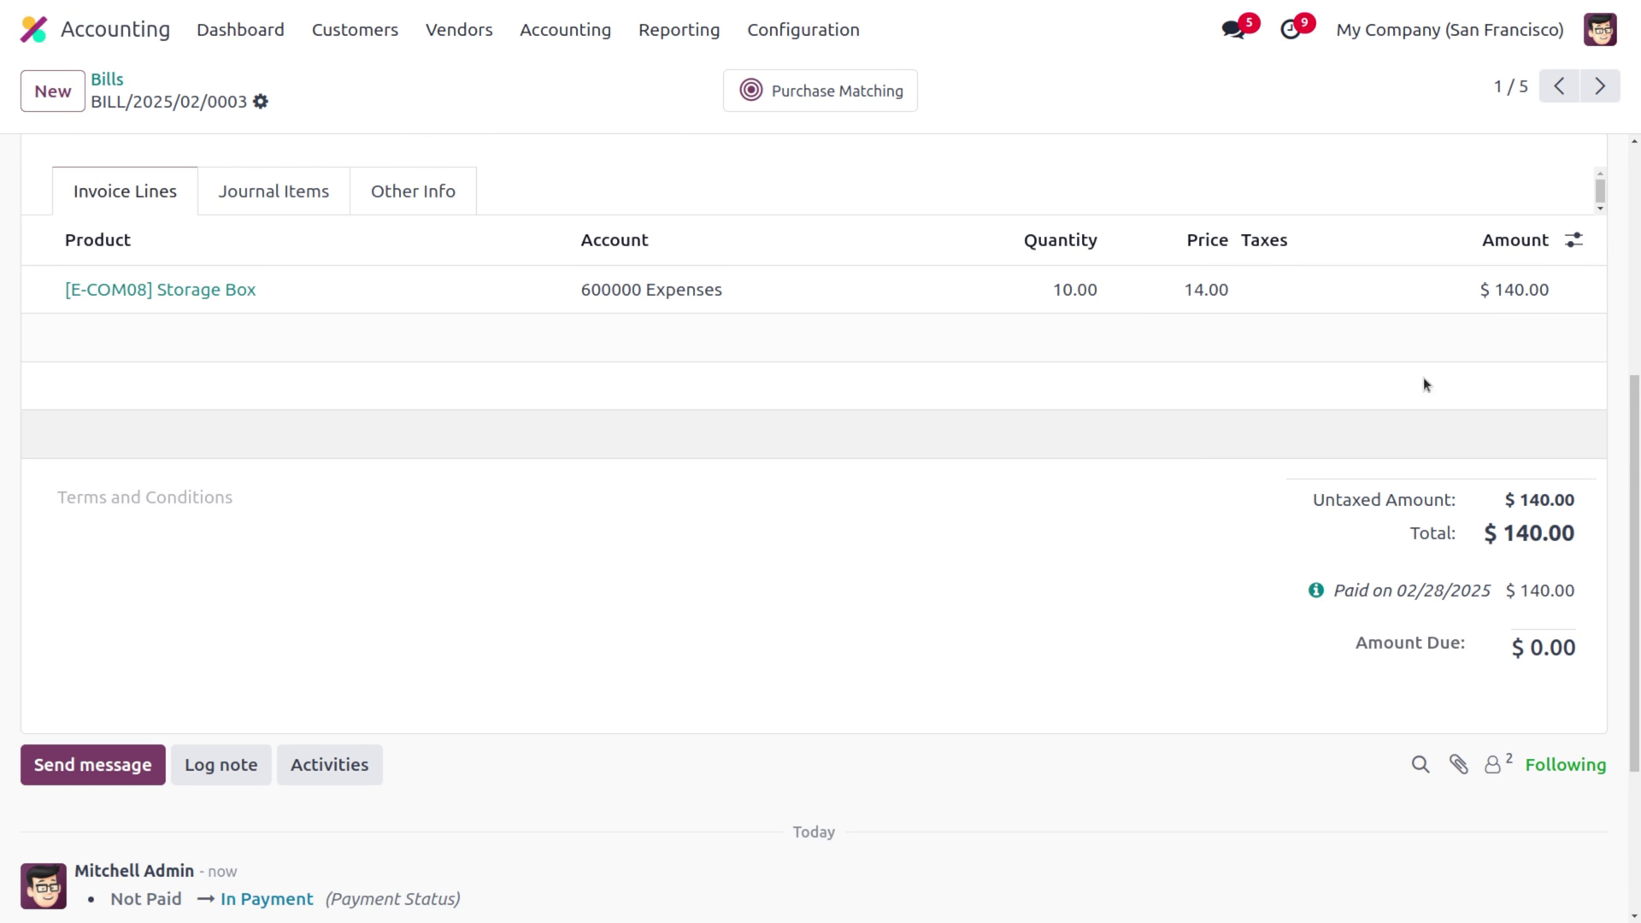
pyautogui.scroll(5, 1137, 560)
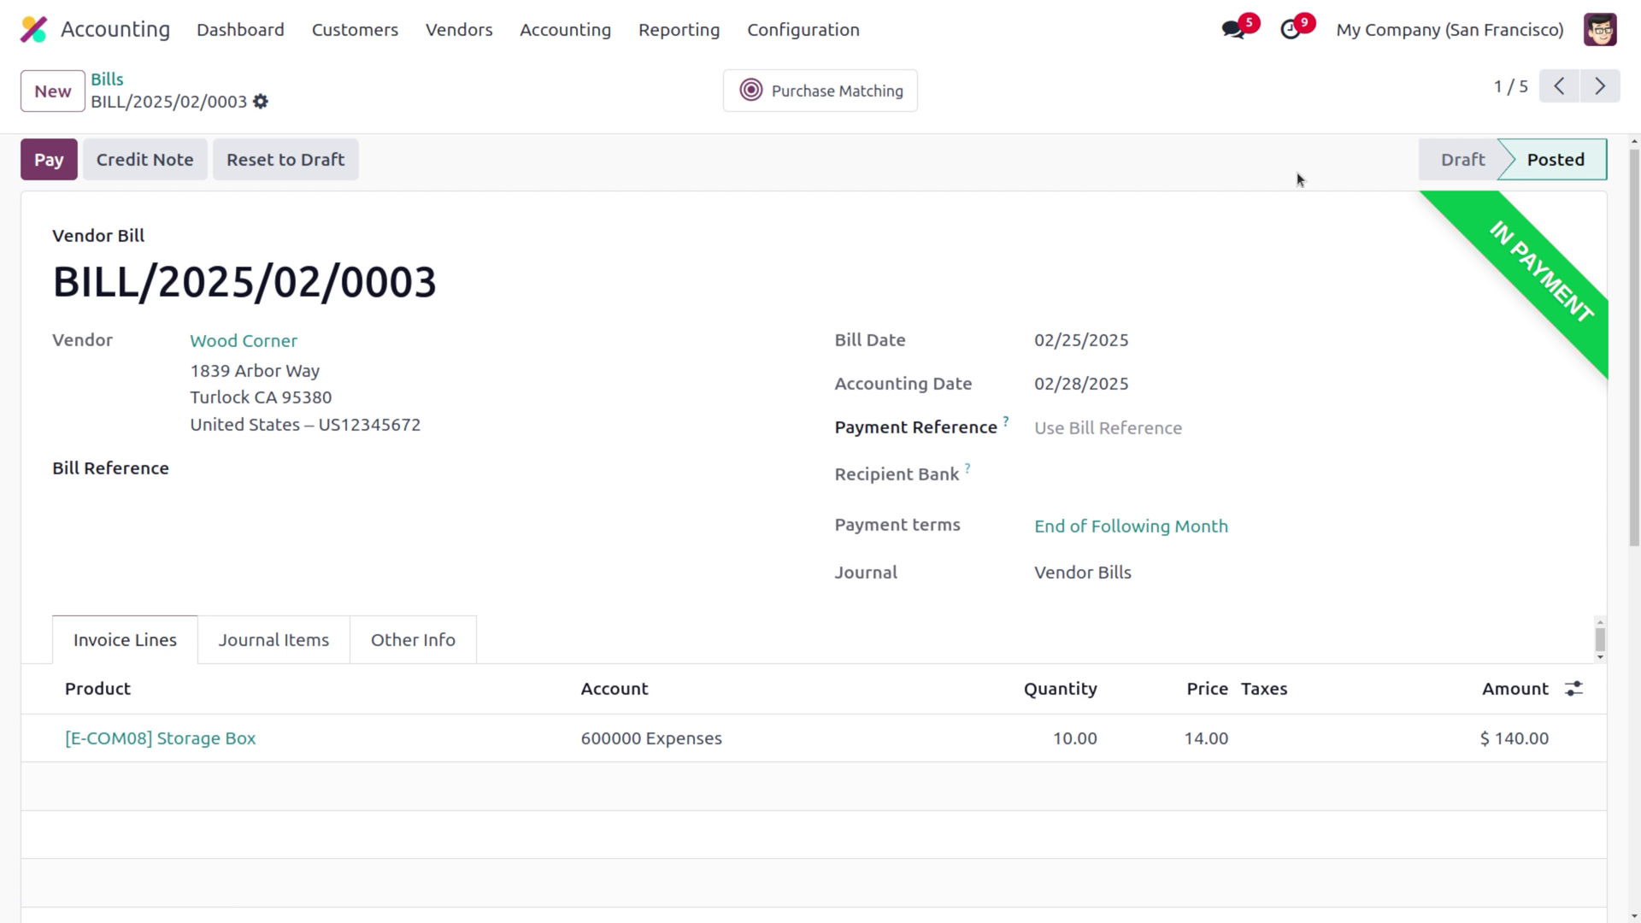
# - Start a new Cheque journal statement line dated 02/28/2025
pyautogui.click(197, 39)
pyautogui.scroll(-5, 285, 549)
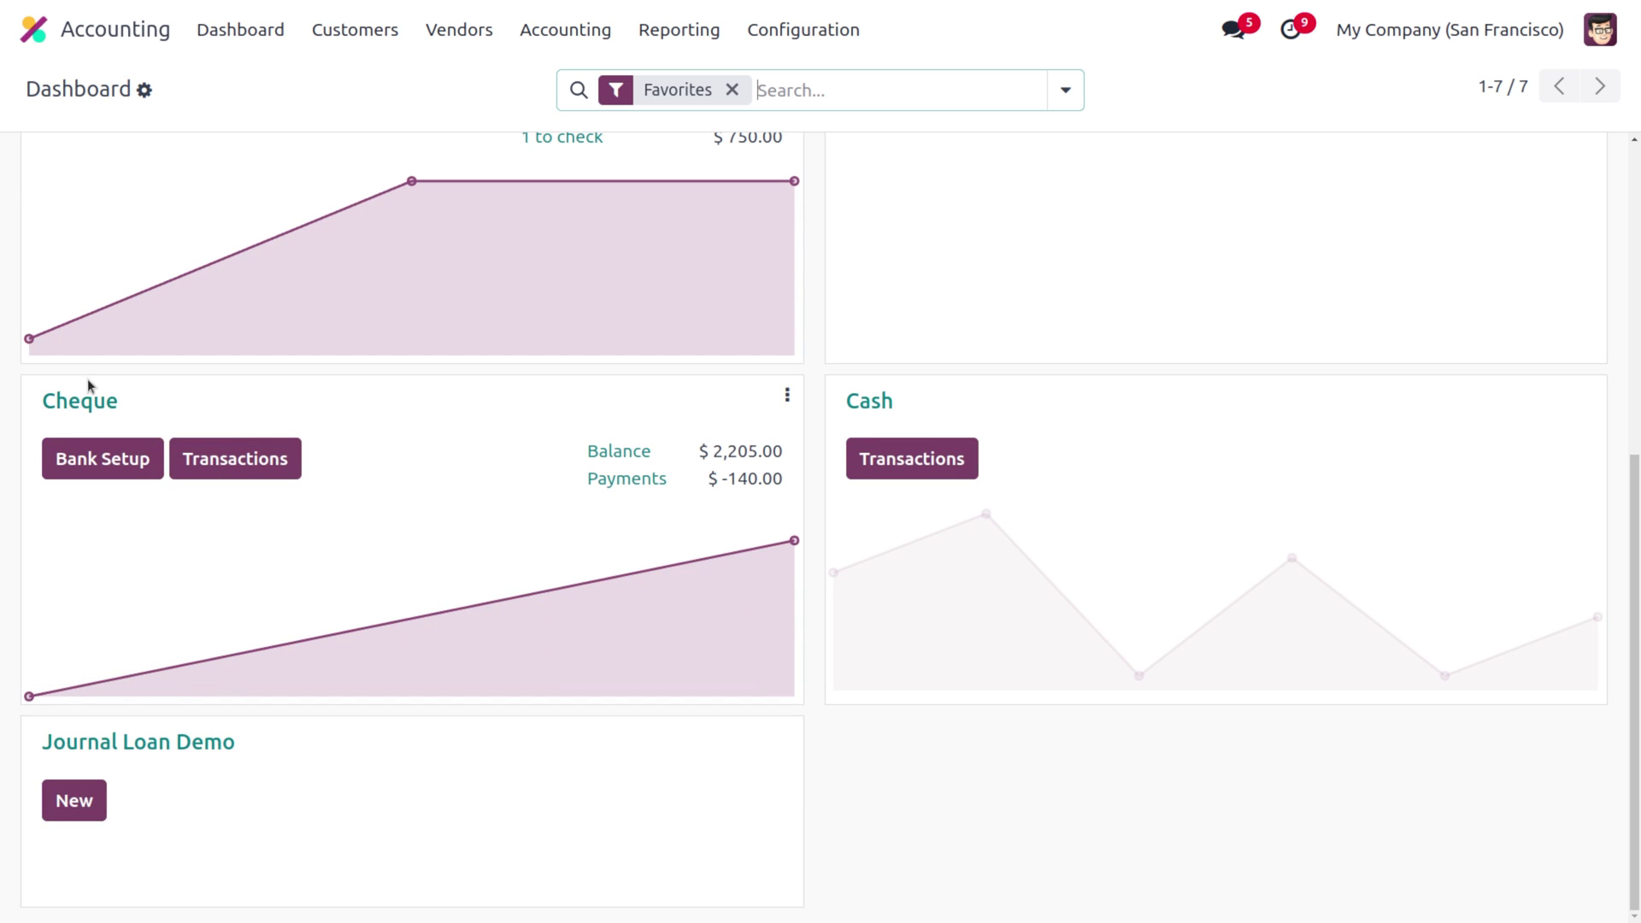
pyautogui.click(238, 506)
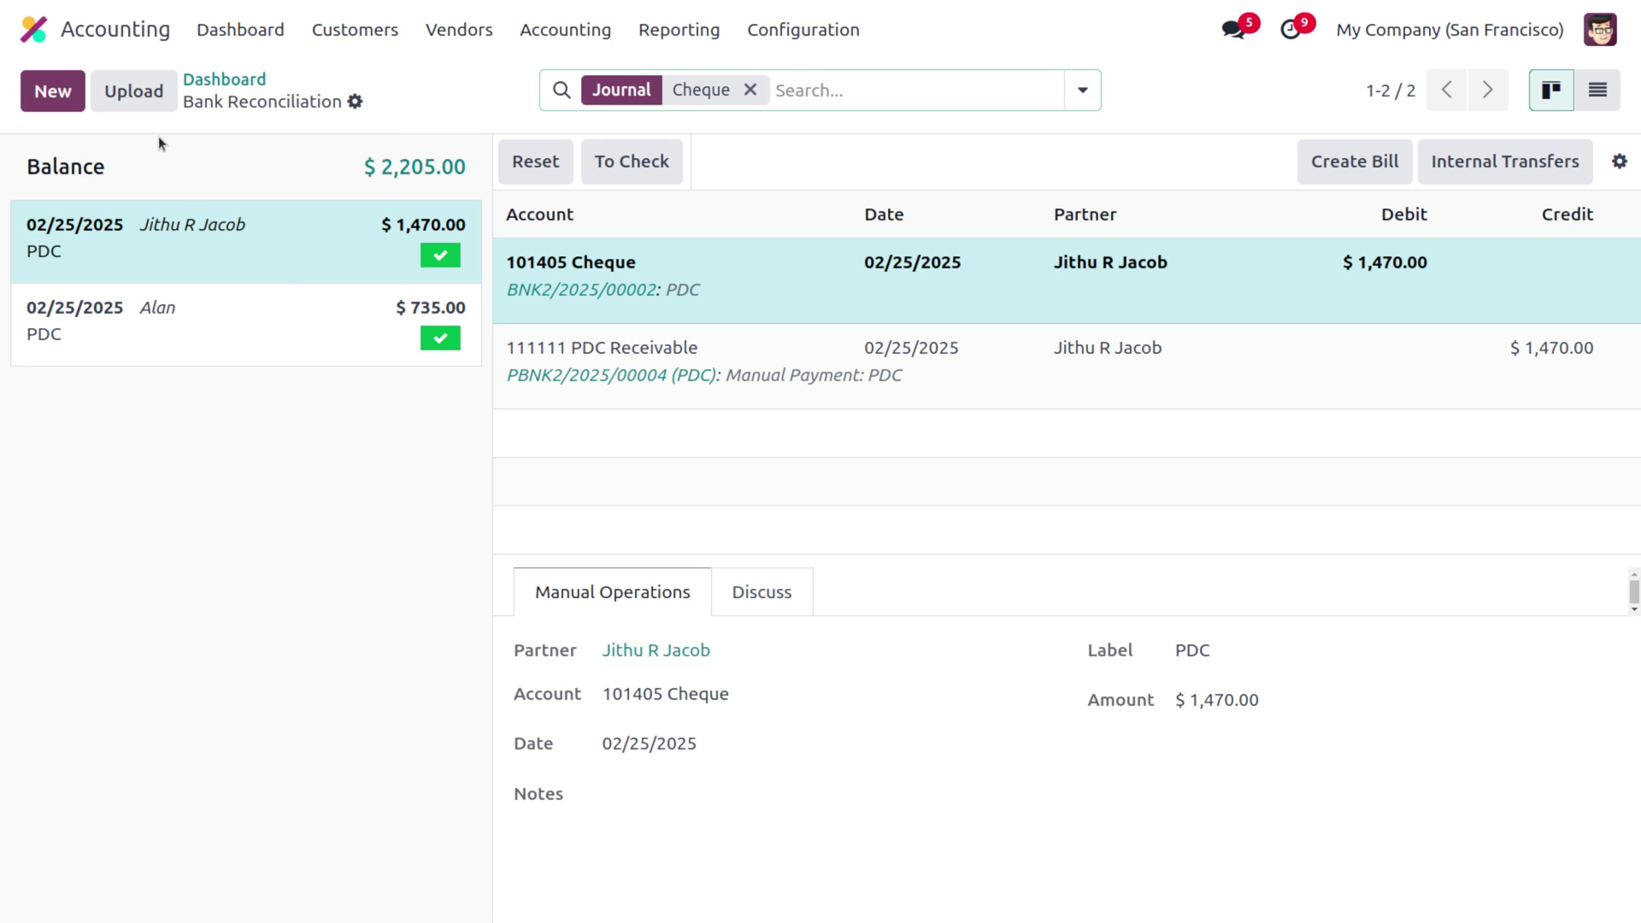
pyautogui.click(51, 92)
pyautogui.click(61, 230)
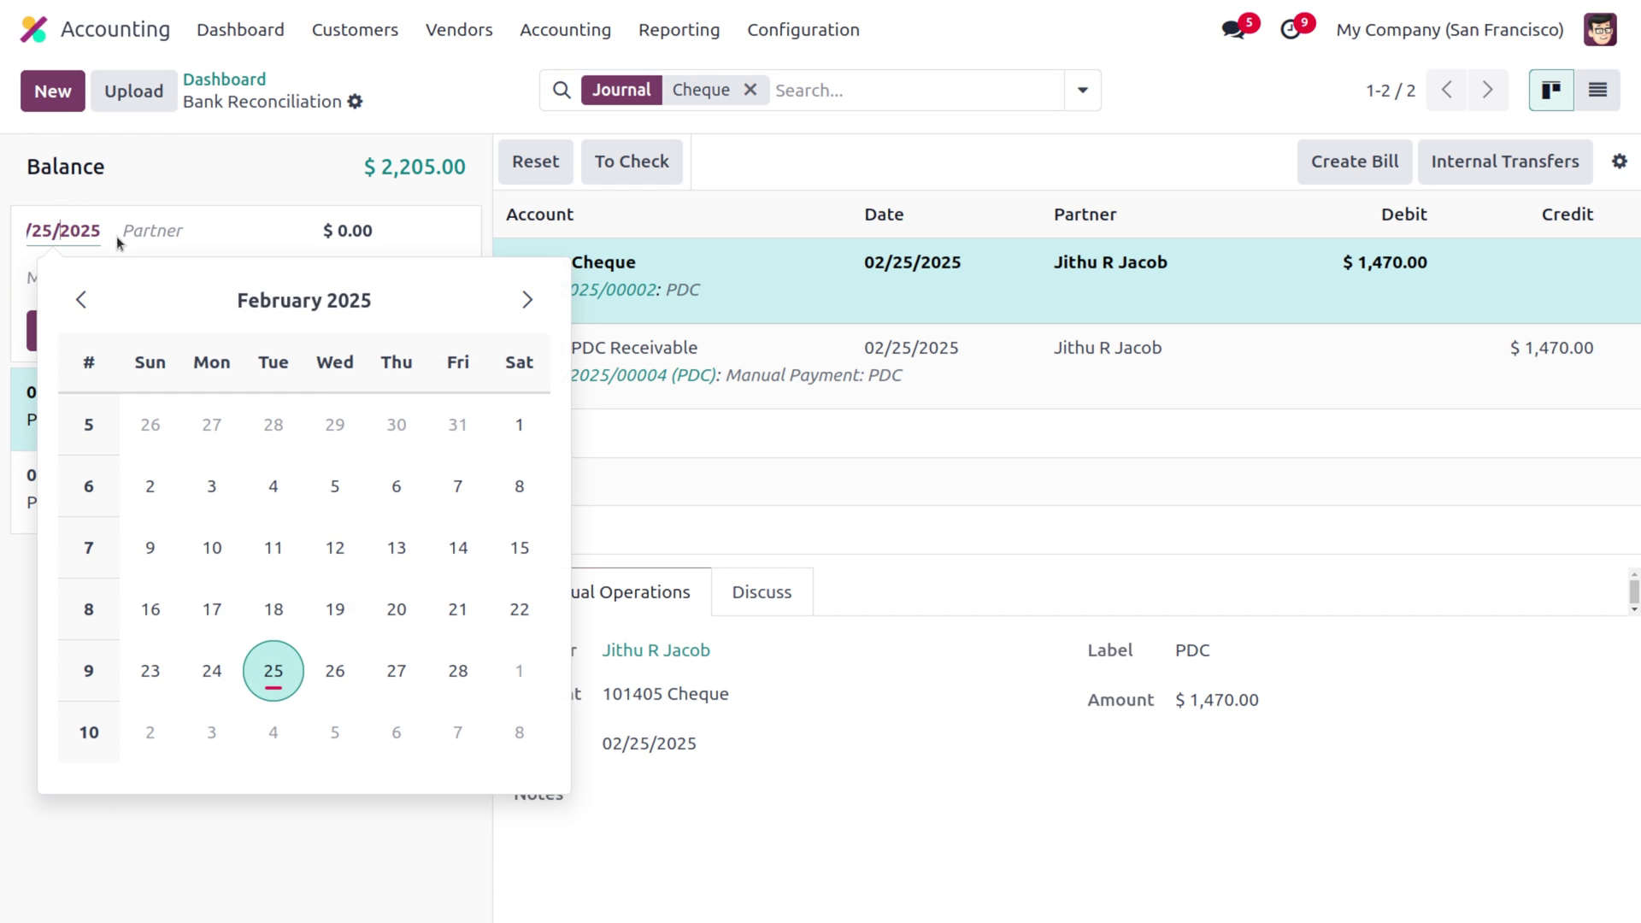
pyautogui.click(458, 671)
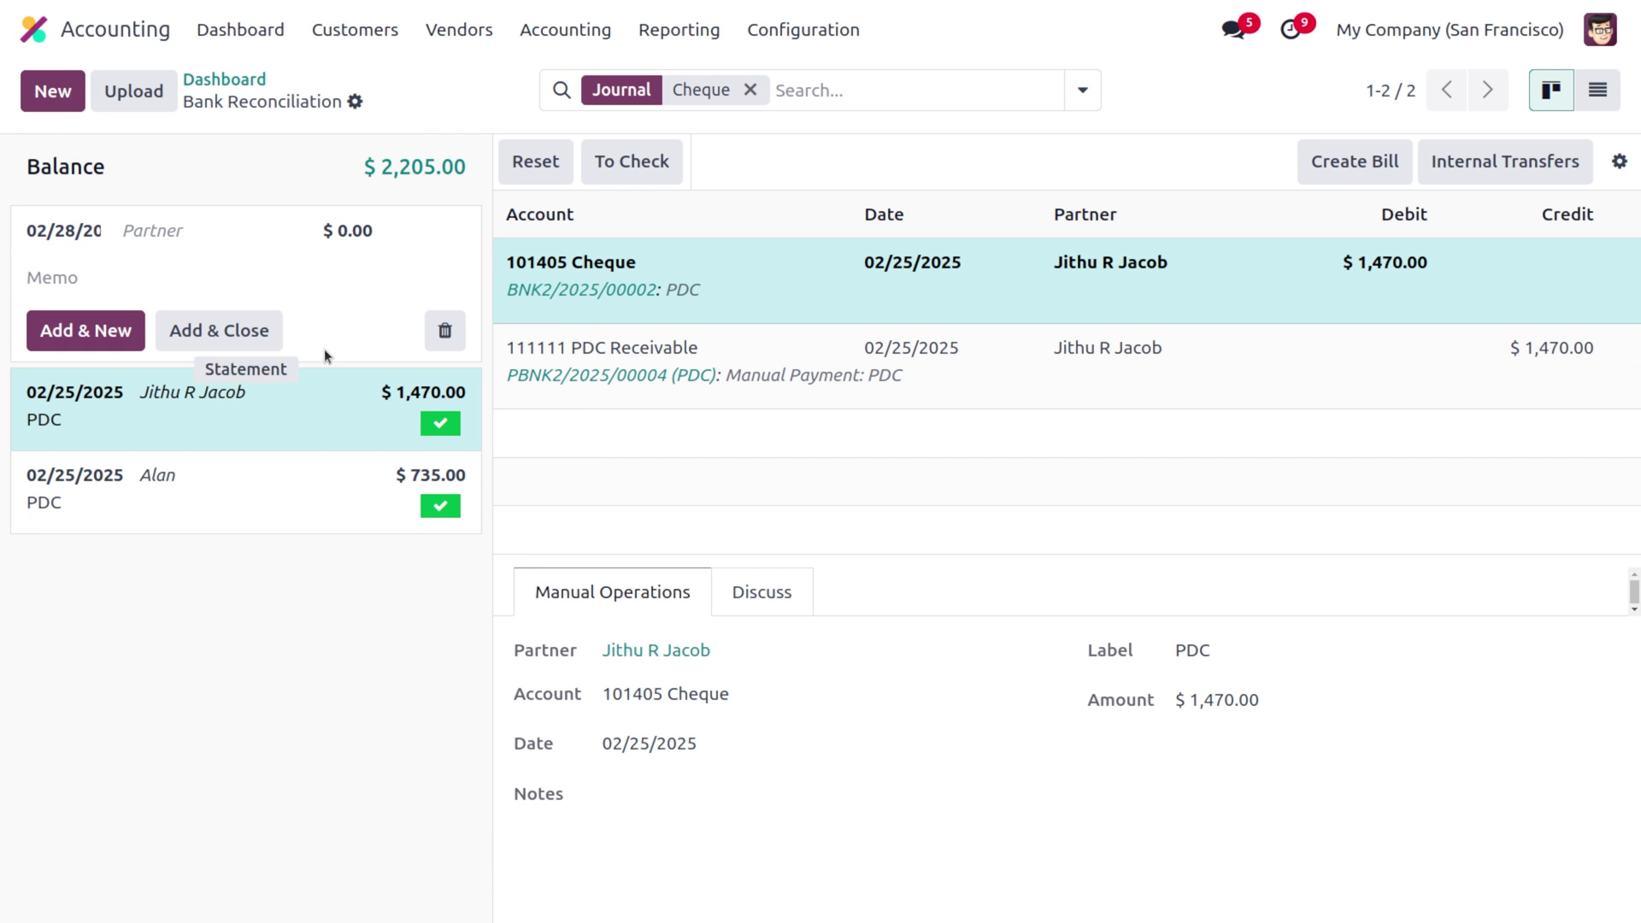
# - Set the line's partner to Wood Corner and its amount to -140
pyautogui.click(181, 227)
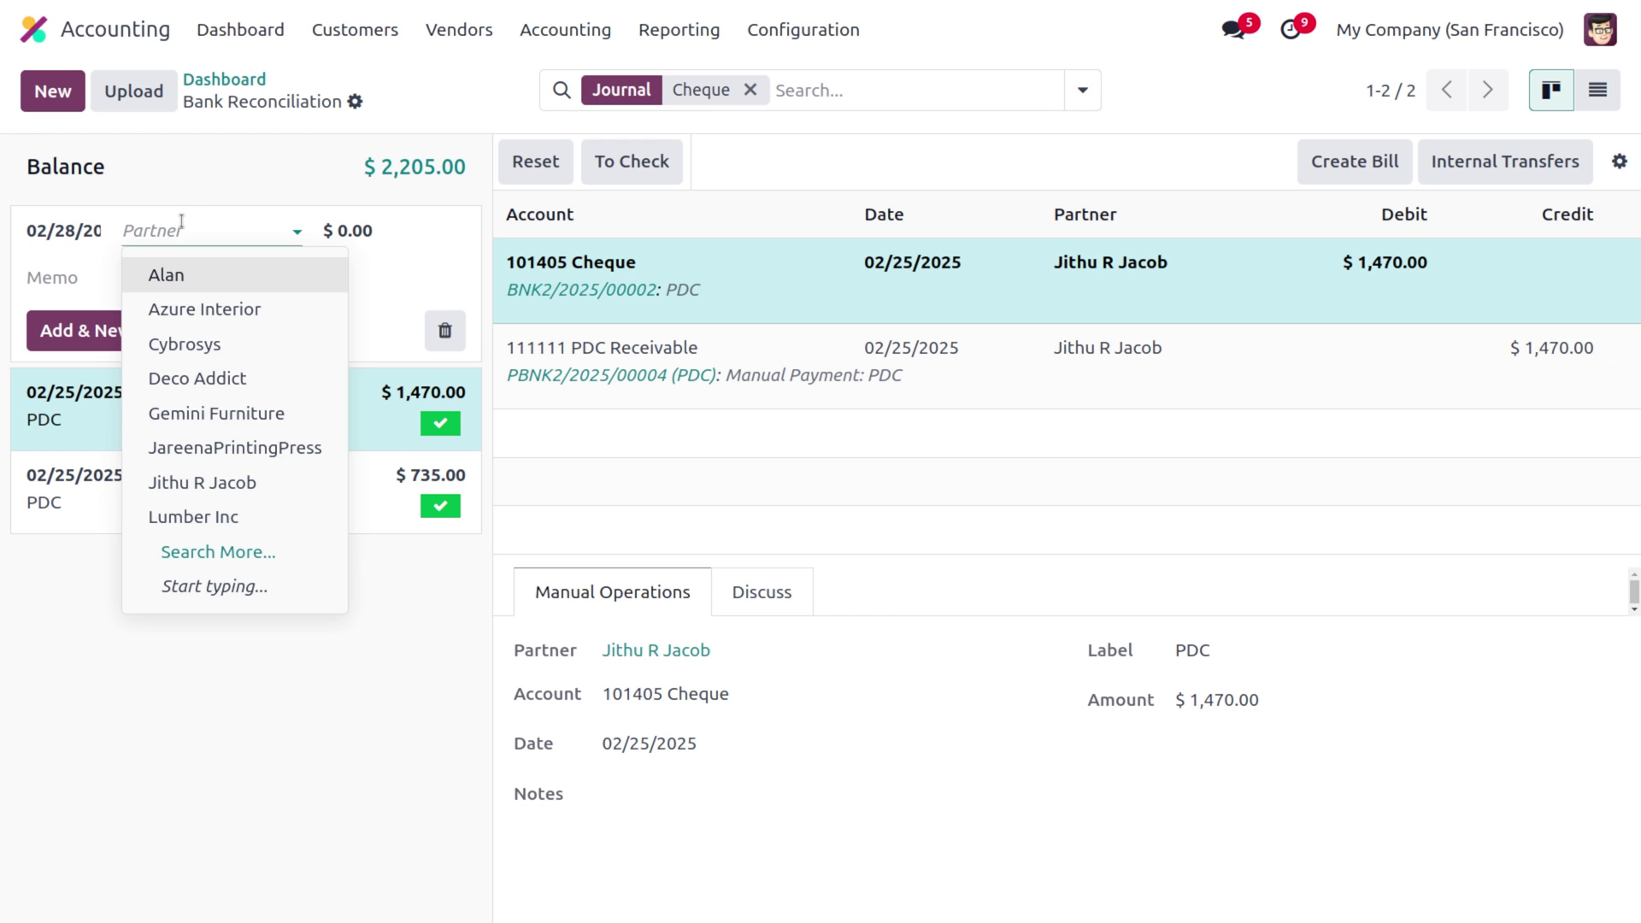
pyautogui.write('W')
pyautogui.write('d')
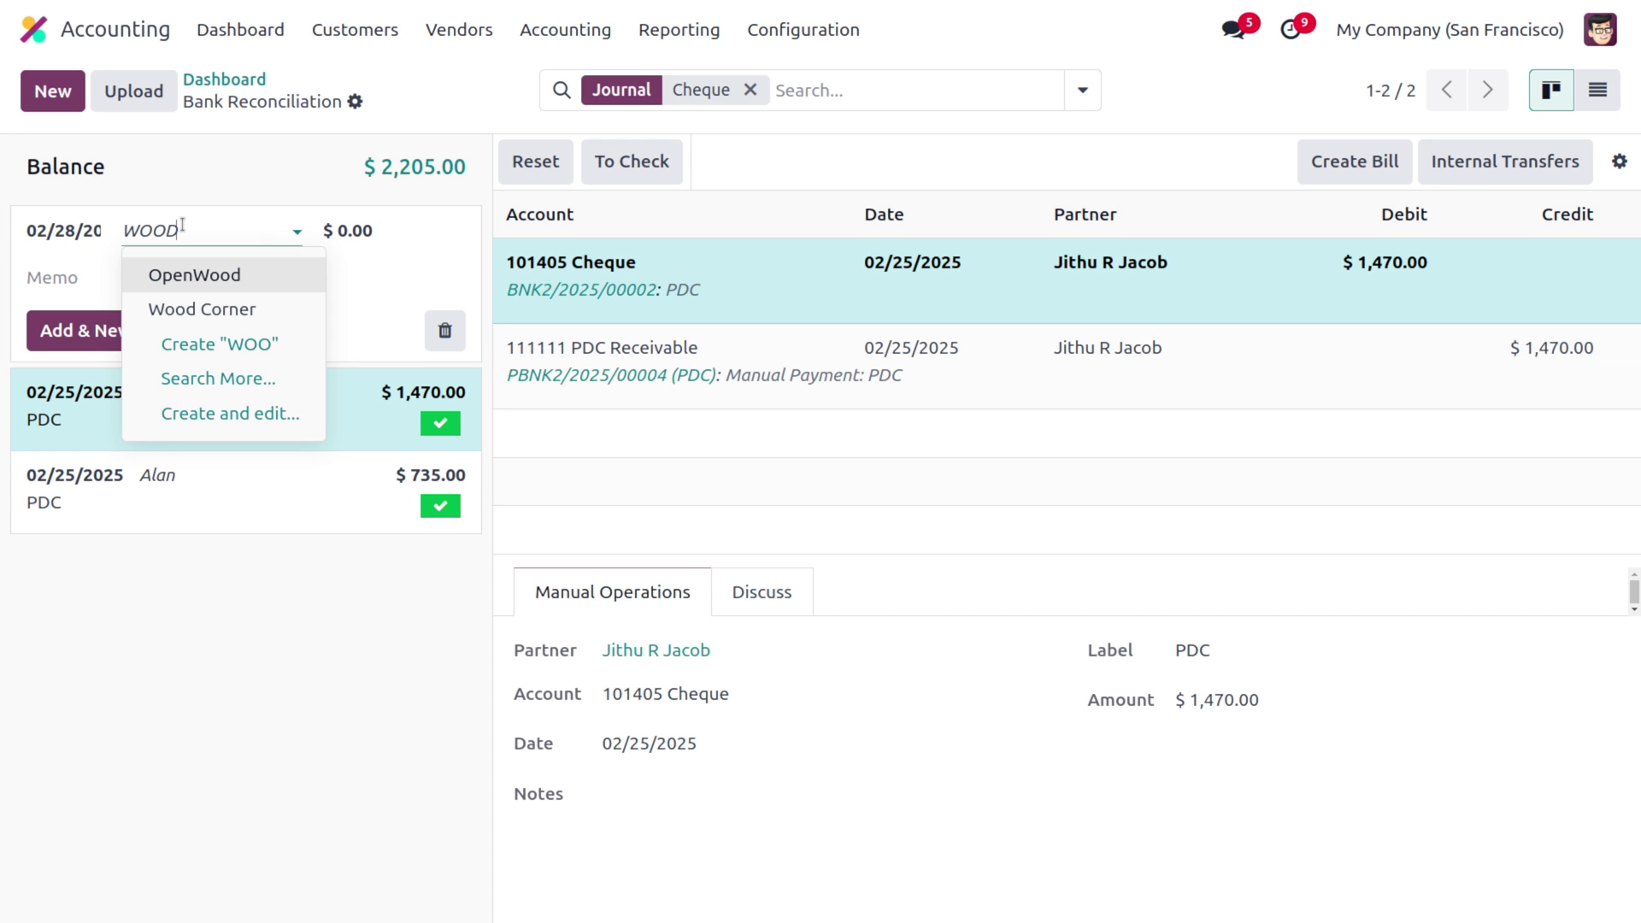
pyautogui.press('Down')
pyautogui.press('Return')
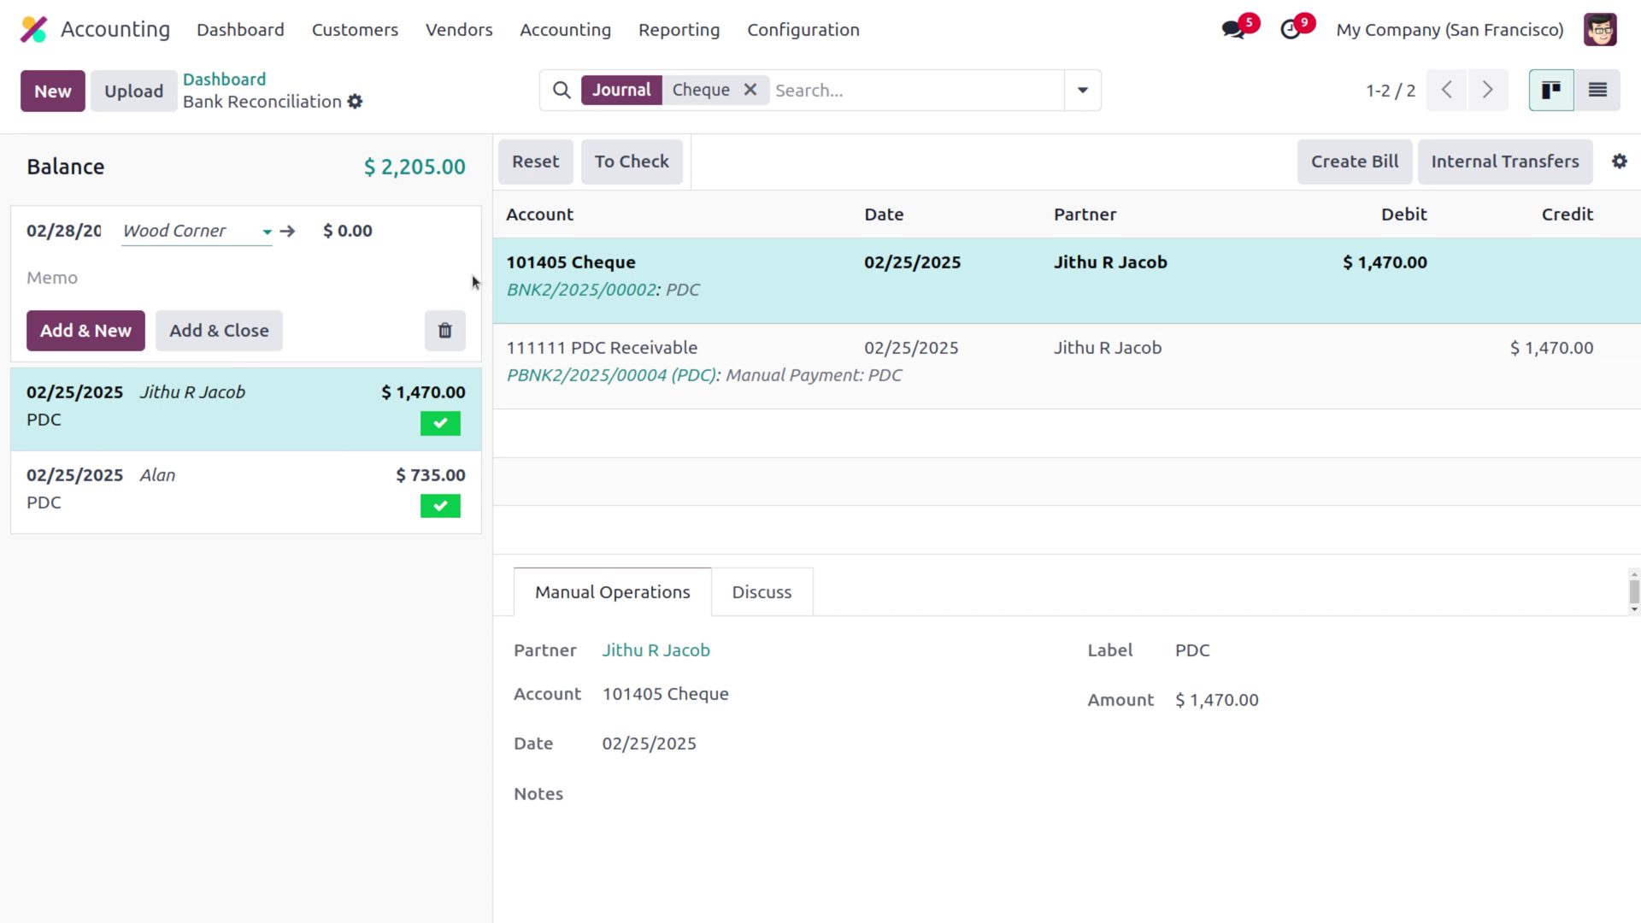
pyautogui.click(408, 226)
pyautogui.press('BackSpace')
pyautogui.write('-140')
pyautogui.click(281, 263)
# - Enter memo PDC and save the Wood Corner statement line
pyautogui.click(282, 273)
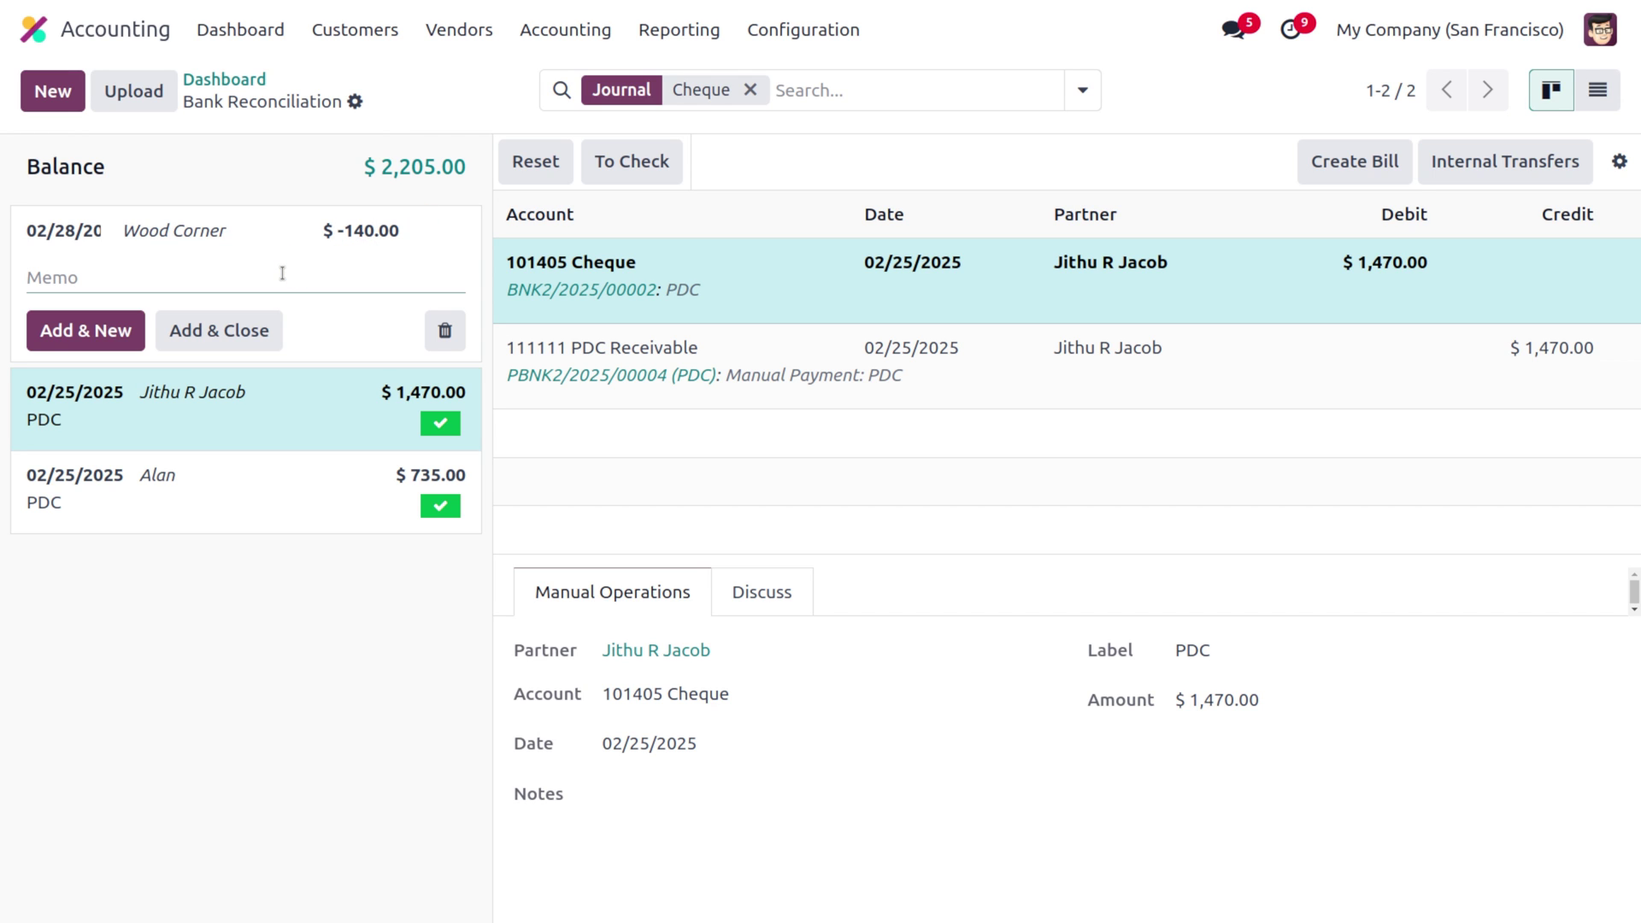
pyautogui.write('PDC')
pyautogui.click(256, 330)
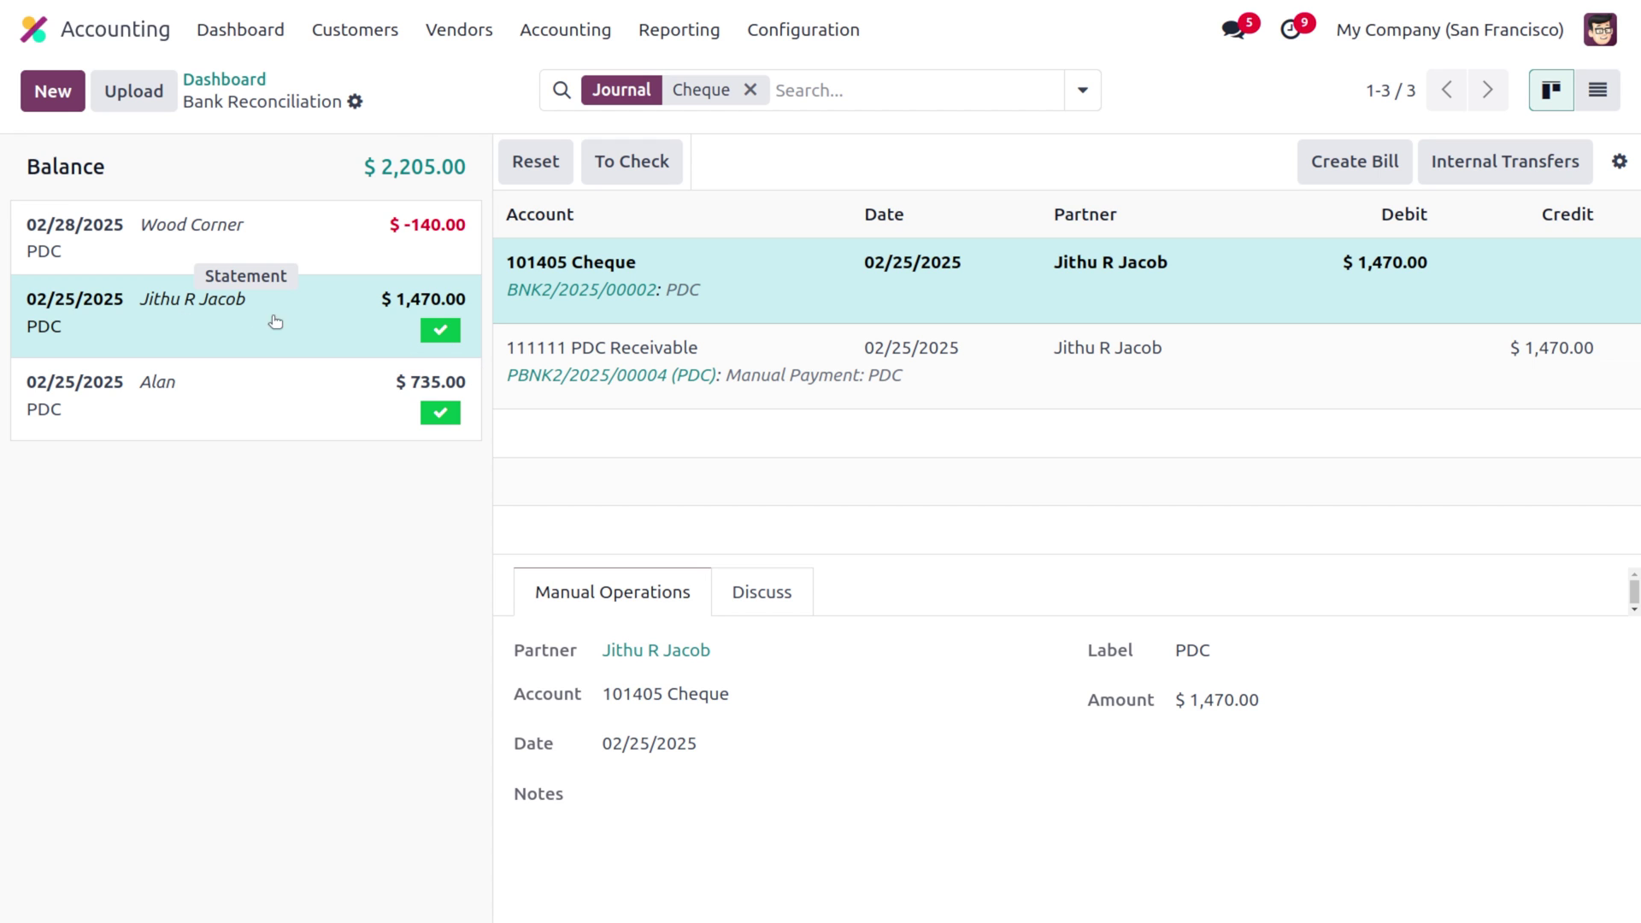
# - Reconcile Wood Corner's -$140.00 cheque line against the 111110 PDC Payable entry, then confirm BILL/2025/02/0003 shows Paid
pyautogui.click(286, 224)
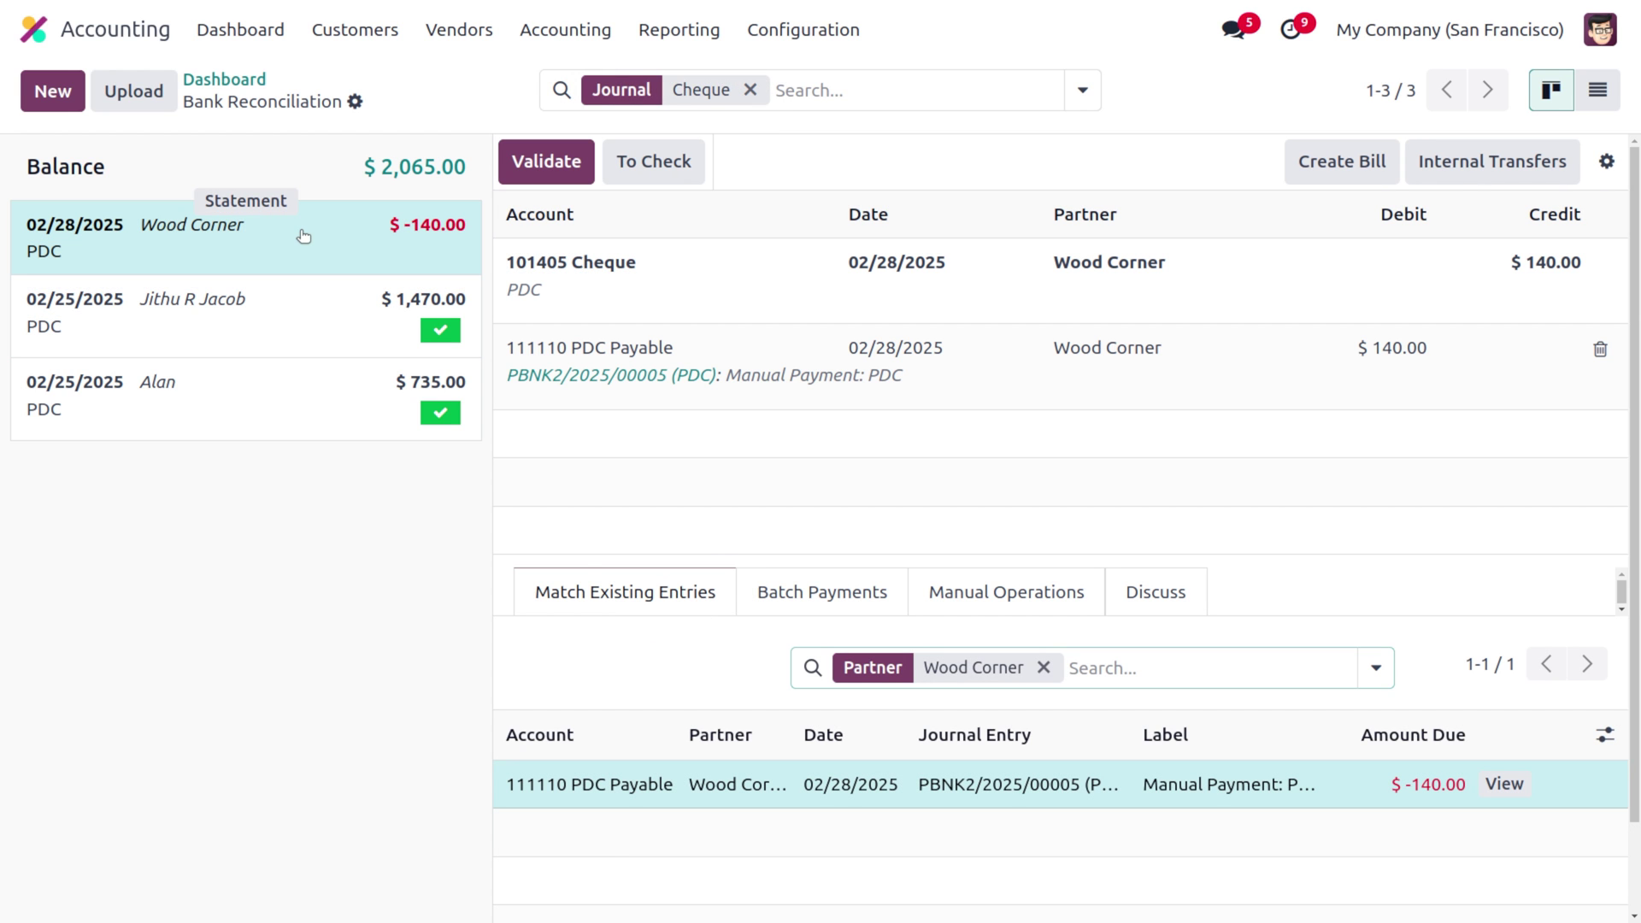
pyautogui.click(673, 782)
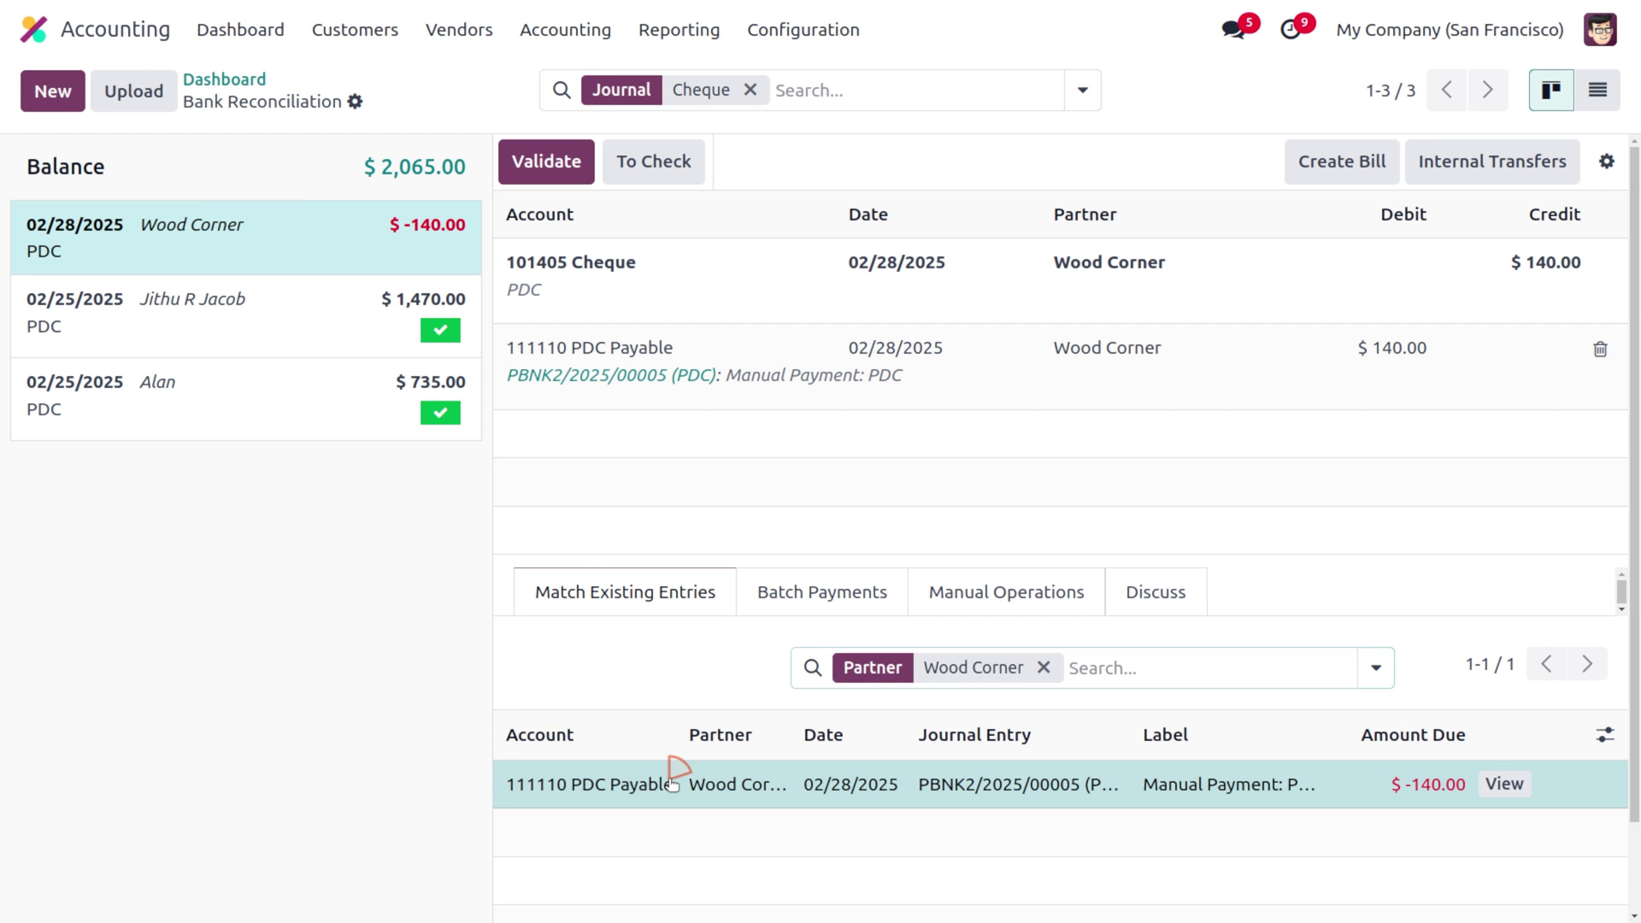
pyautogui.click(673, 782)
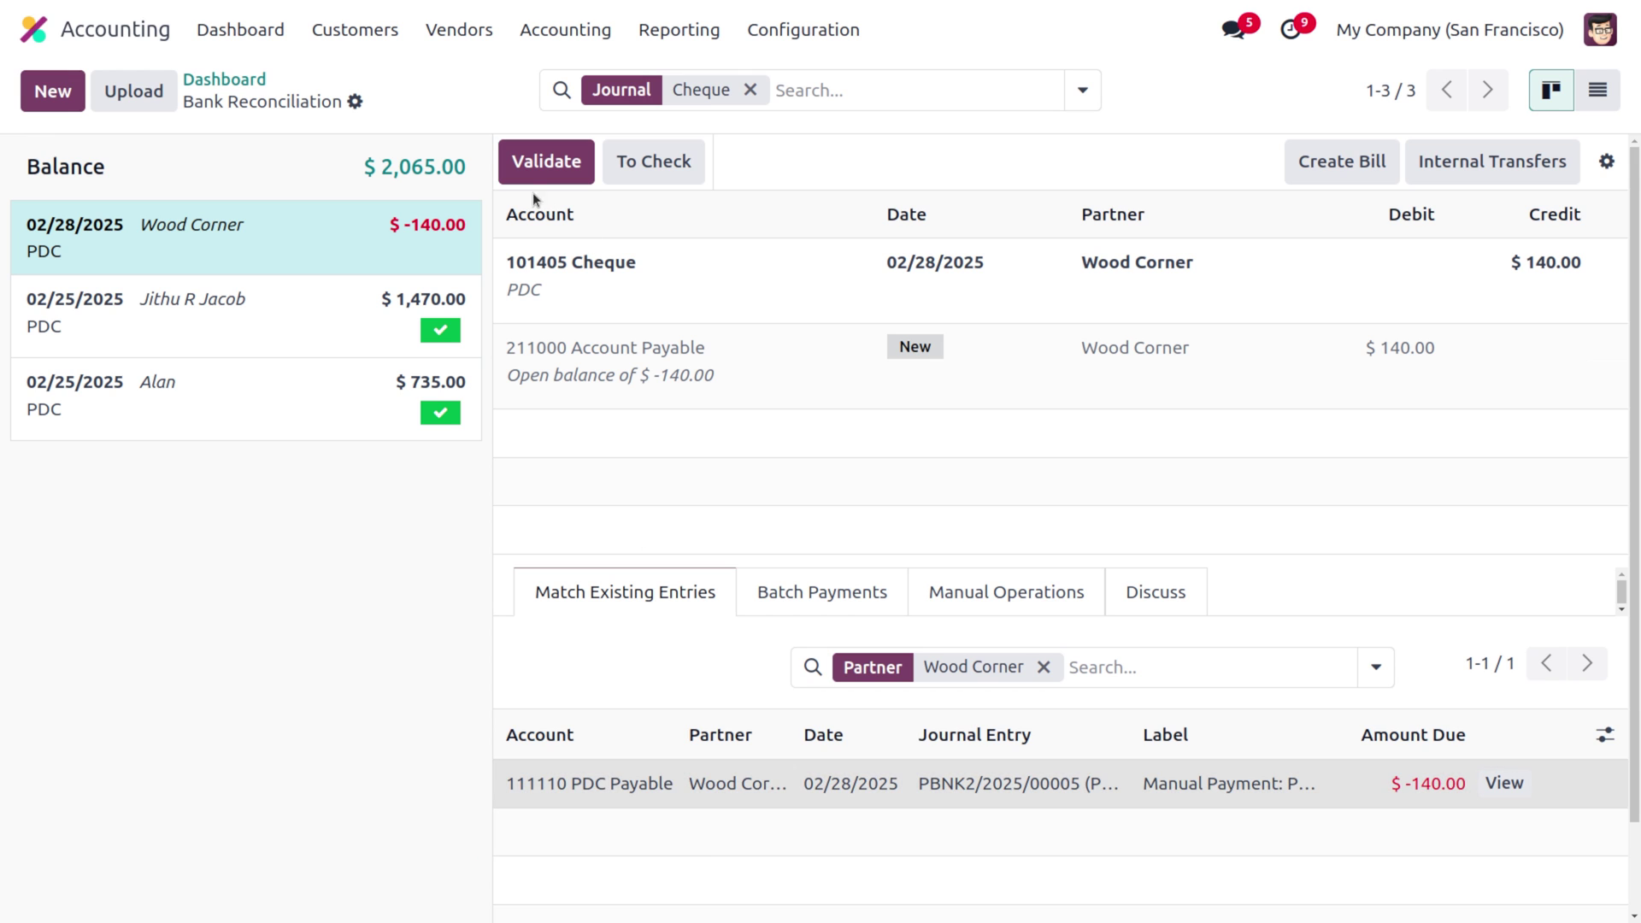
pyautogui.click(539, 161)
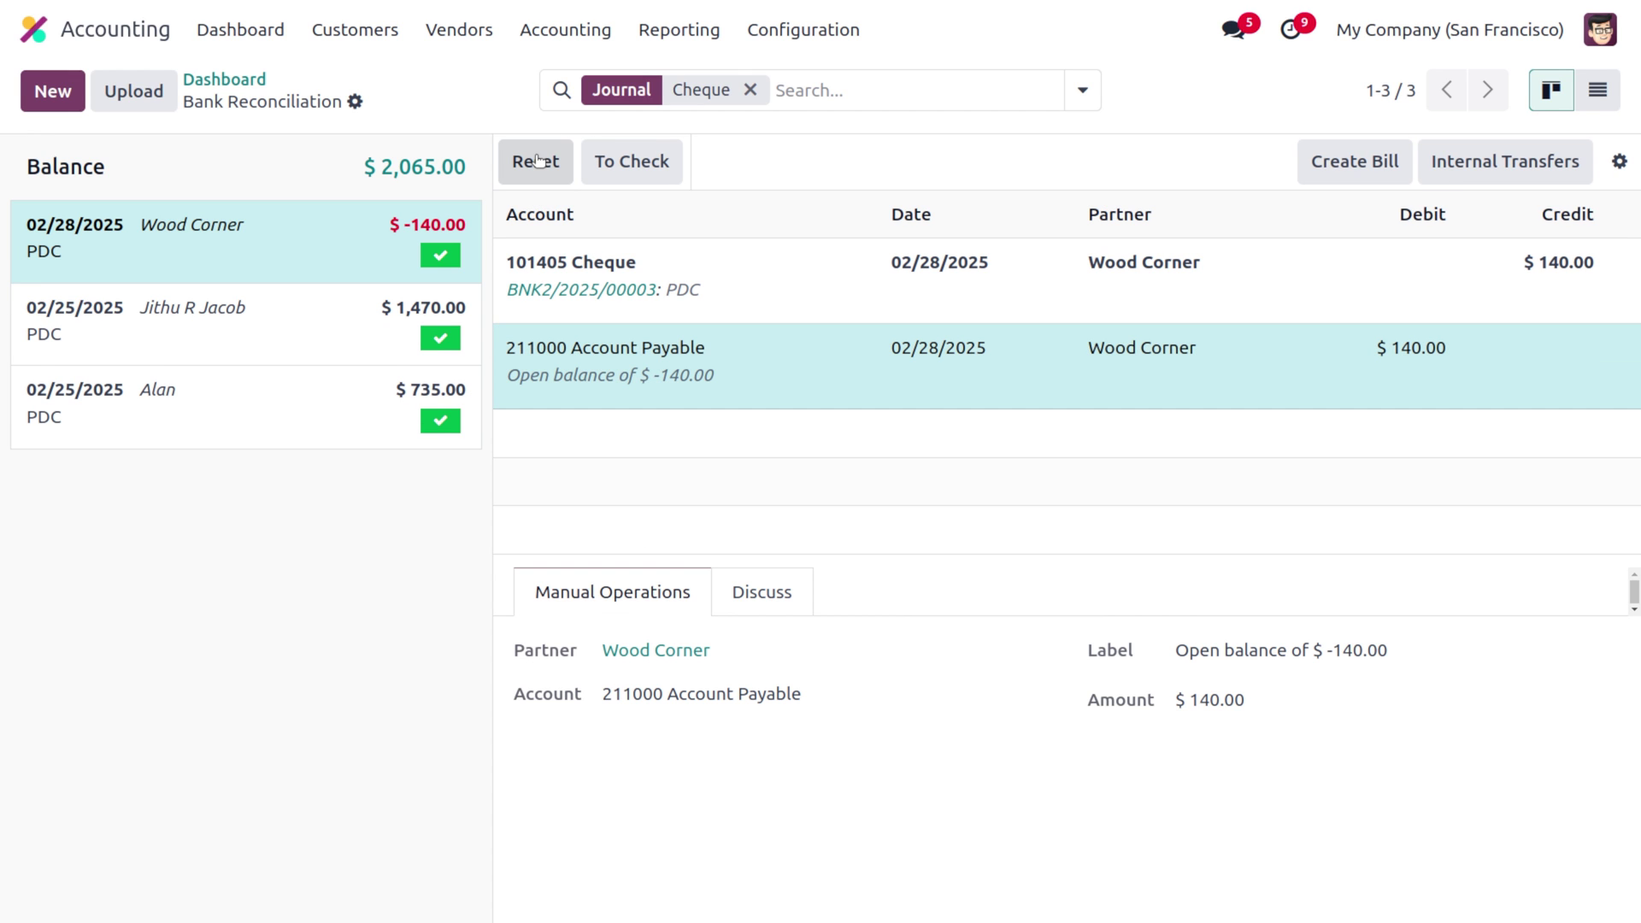
pyautogui.click(453, 32)
pyautogui.click(457, 78)
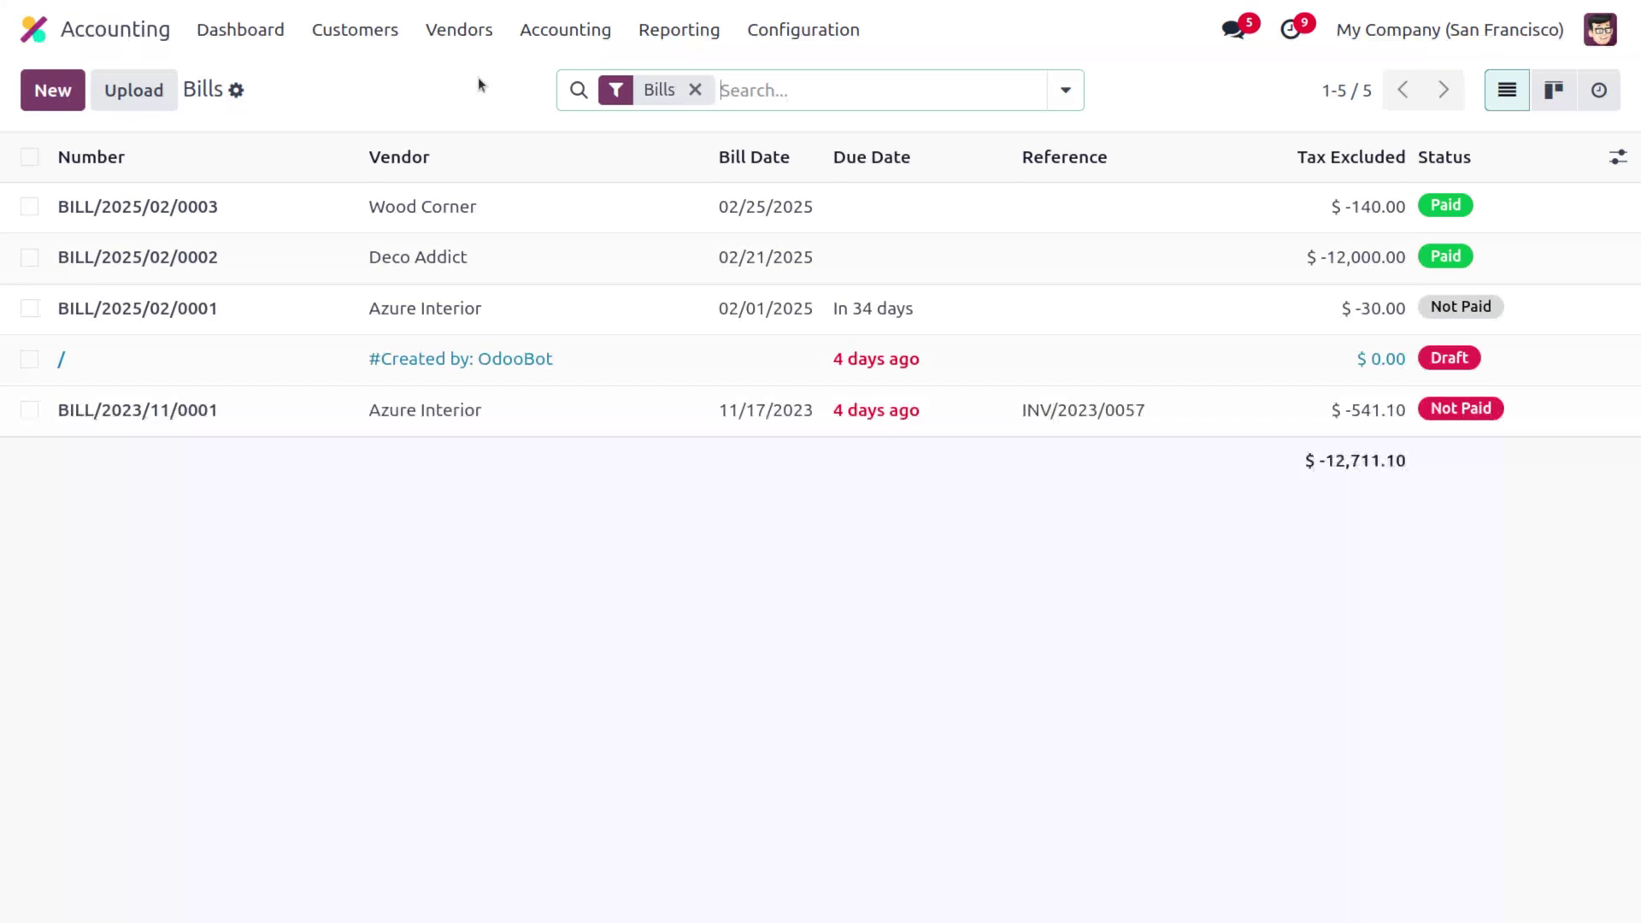